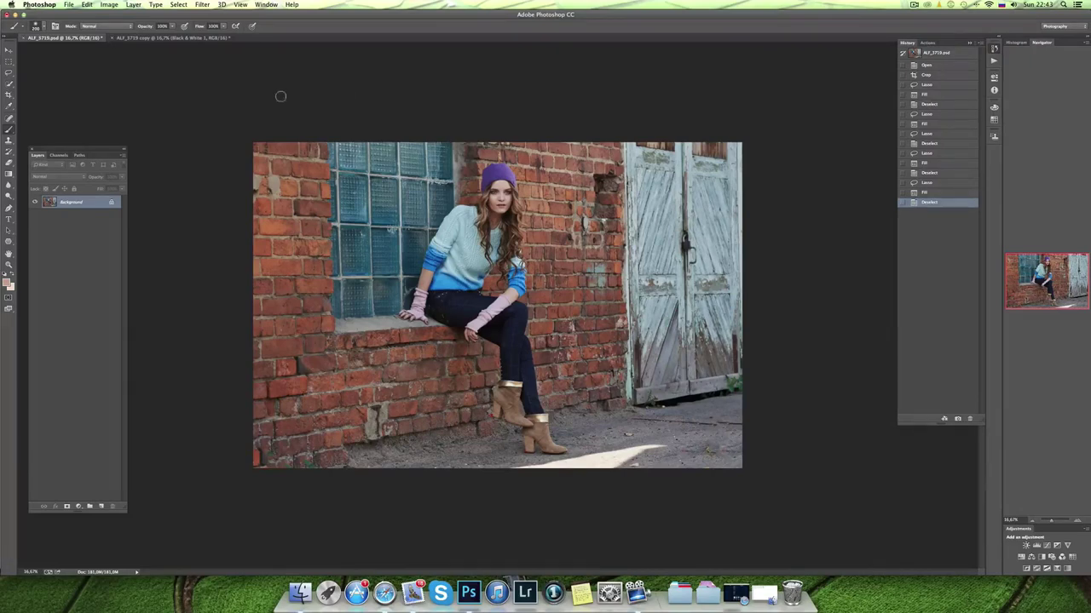
# Switch to the ALF_5719 copy and merge the Black & White 1 layer into its Background.
pyautogui.click(164, 41)
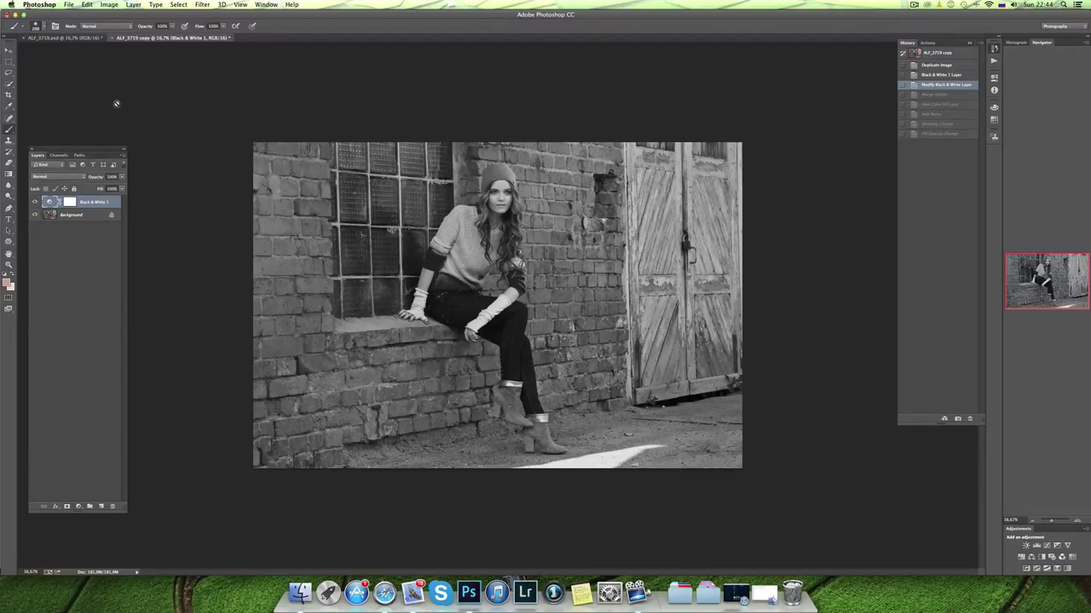
pyautogui.press('super+e')
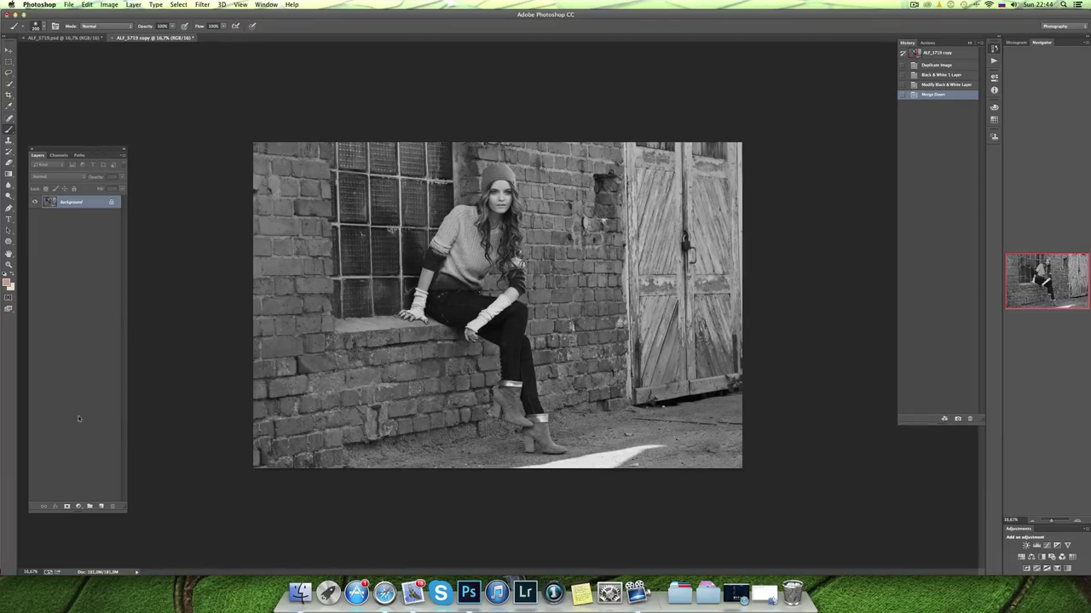
# Add a Solid Color fill layer in grey #666666.
pyautogui.click(78, 506)
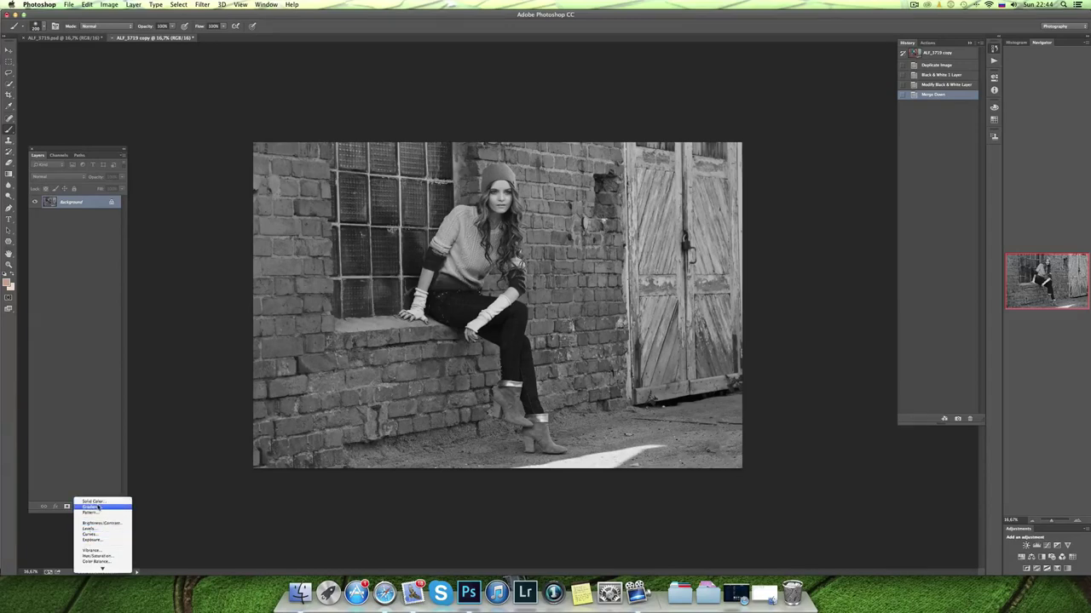
pyautogui.click(99, 503)
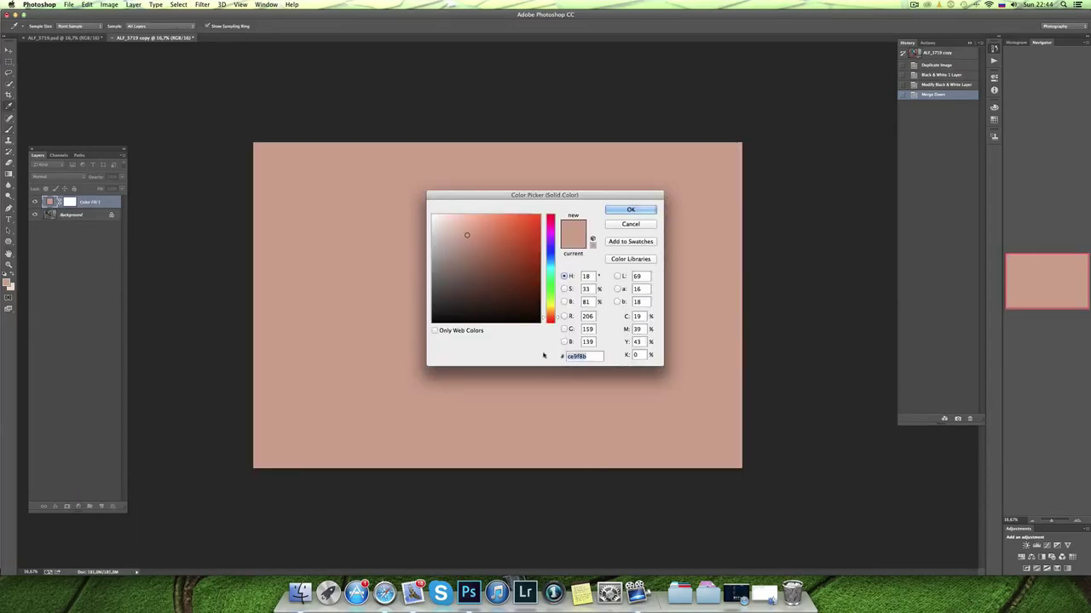
pyautogui.write('66')
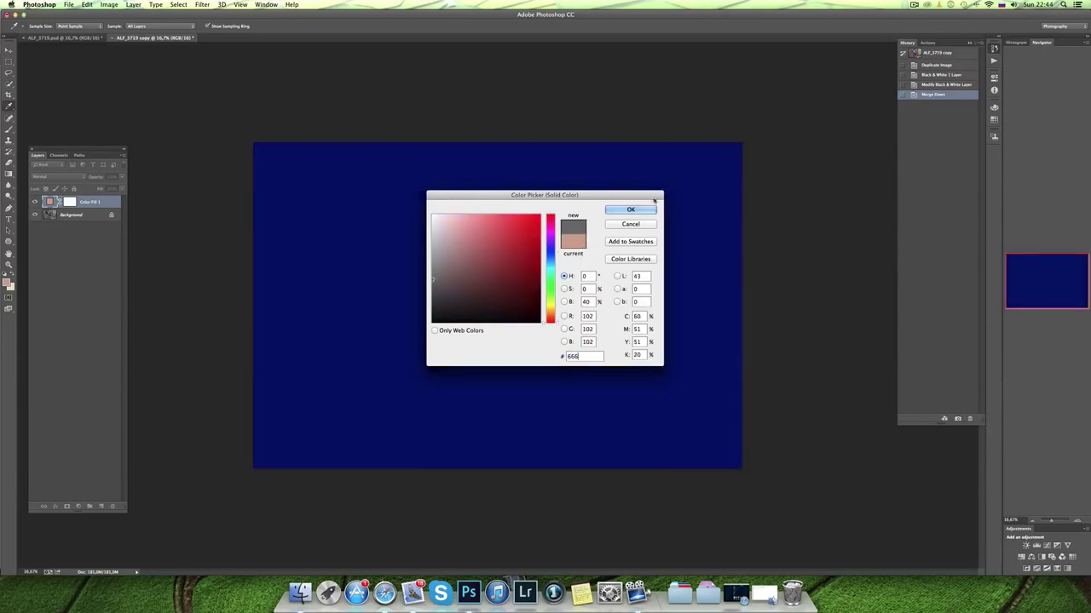
pyautogui.write('6666')
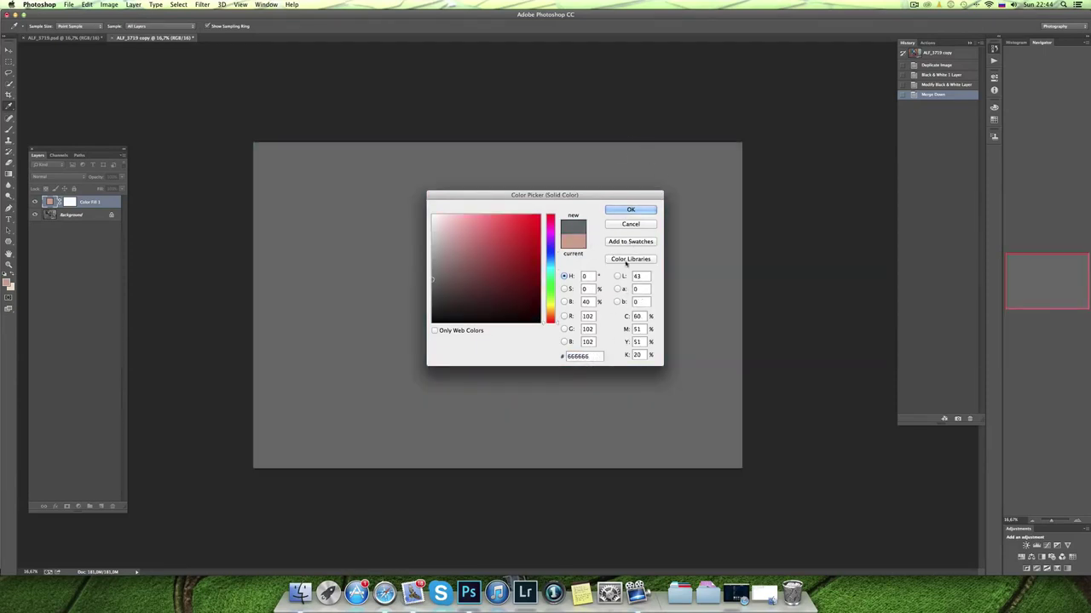
pyautogui.click(654, 209)
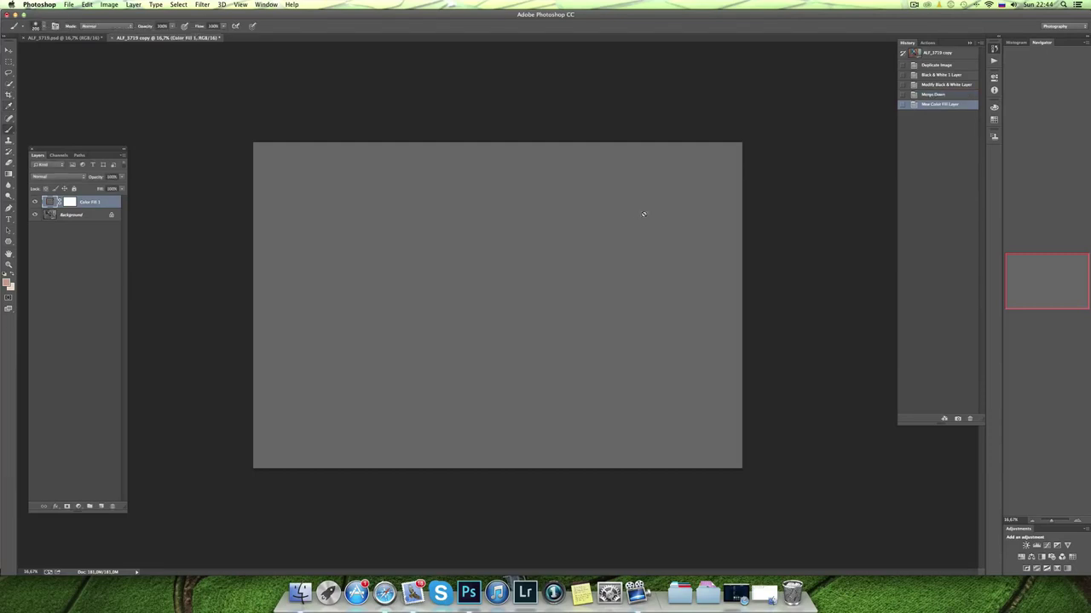
# Rasterize the fill and apply Add Noise at 54.20% amount.
pyautogui.click(202, 5)
pyautogui.moveTo(209, 122)
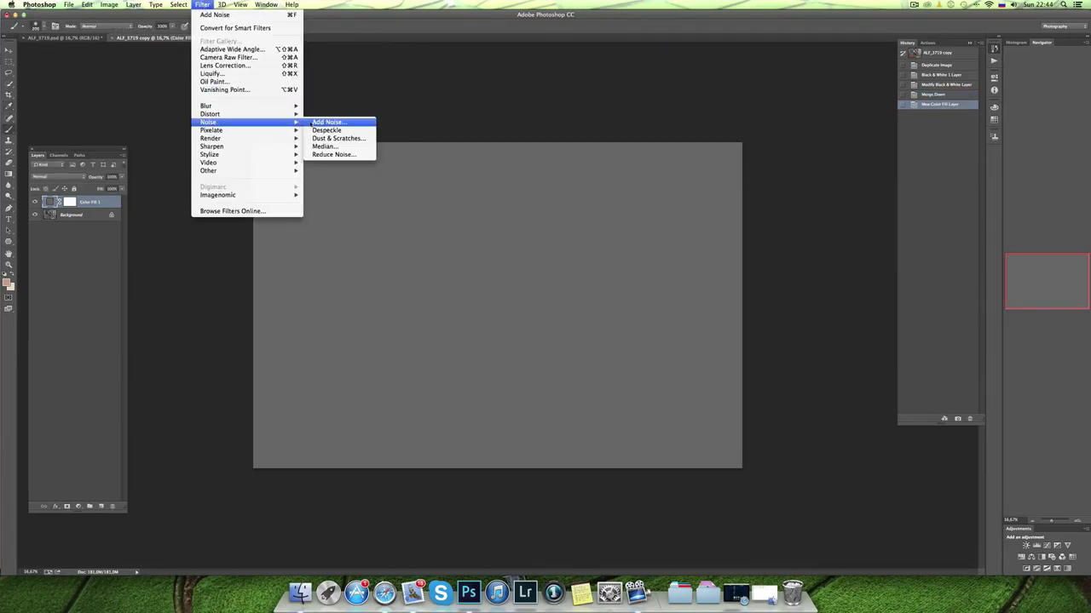
pyautogui.click(326, 122)
pyautogui.click(612, 191)
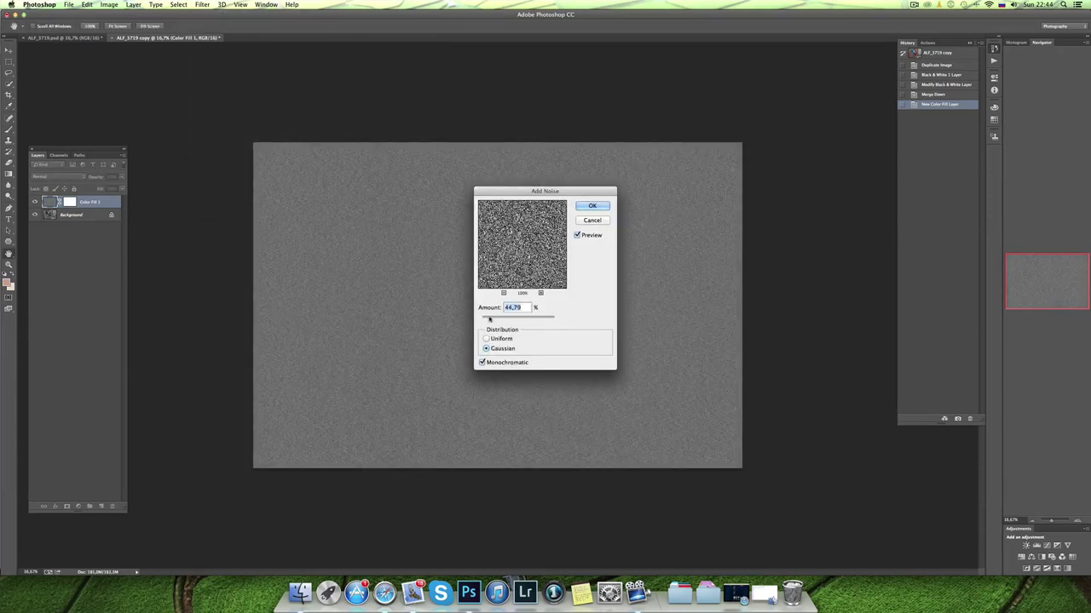
pyautogui.moveTo(489, 321); pyautogui.dragTo(495, 321)
pyautogui.click(601, 205)
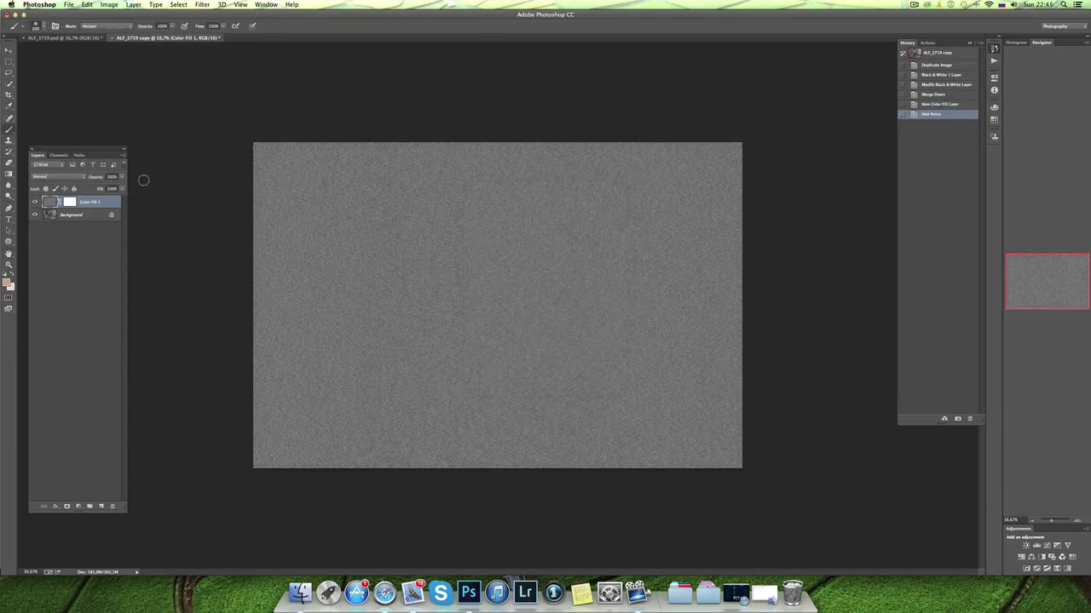
# Set Color Fill 1 to Soft Light and hide the Background to view the grain alone.
pyautogui.click(55, 177)
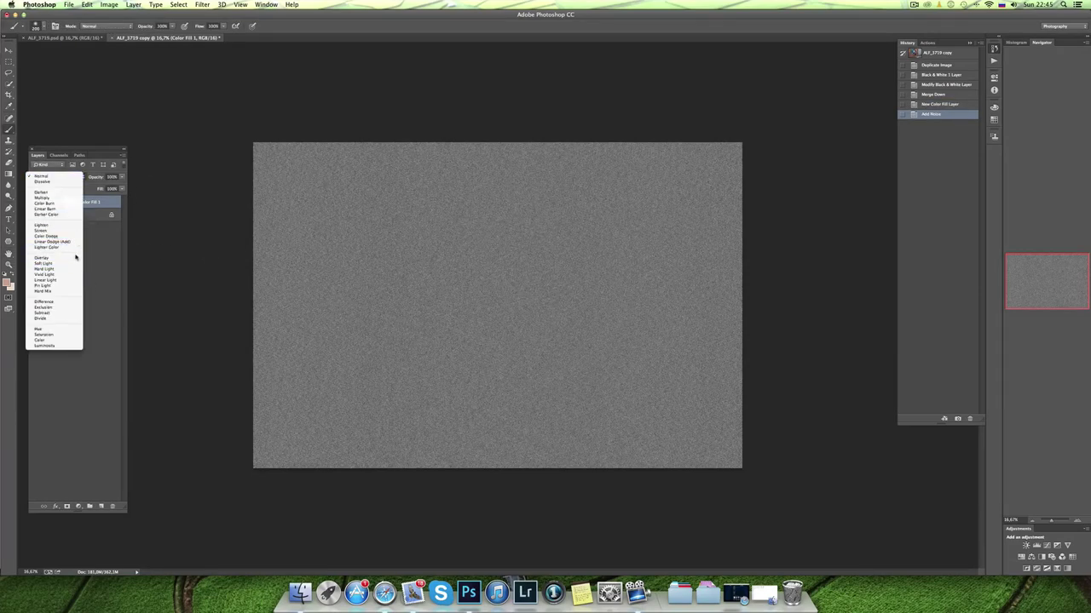
pyautogui.click(71, 264)
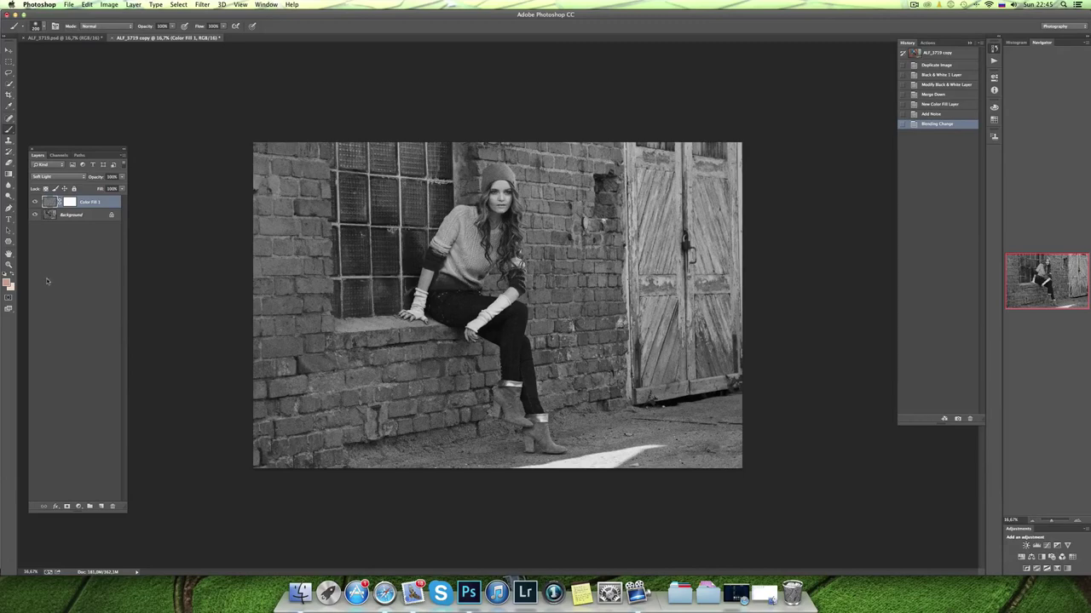
pyautogui.click(37, 216)
pyautogui.click(35, 215)
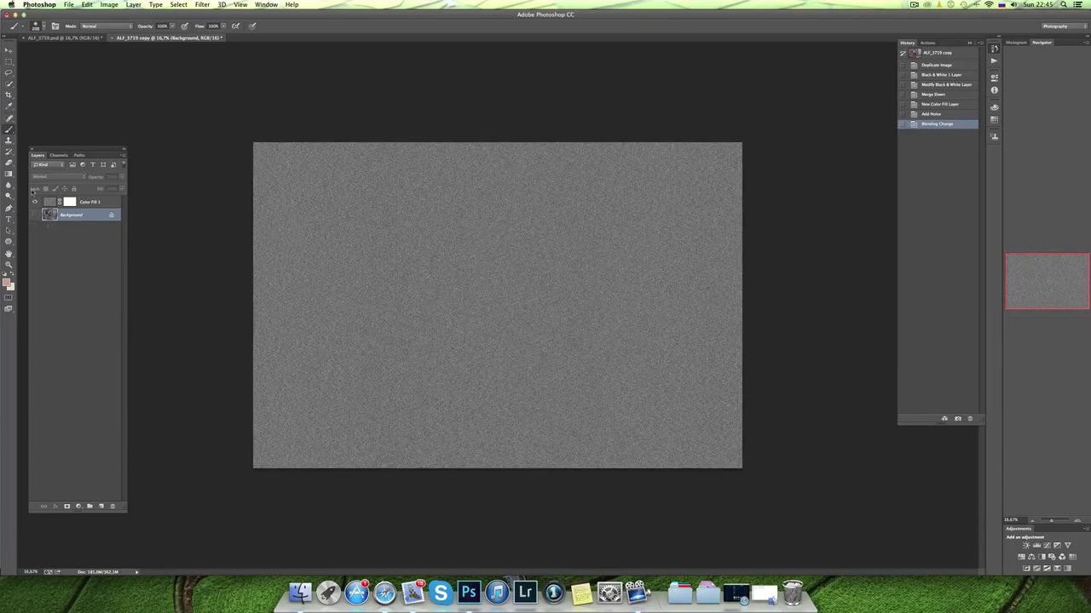
# Zoom in to inspect the grain texture, then show the Background again and zoom back out.
pyautogui.press('super+plus')
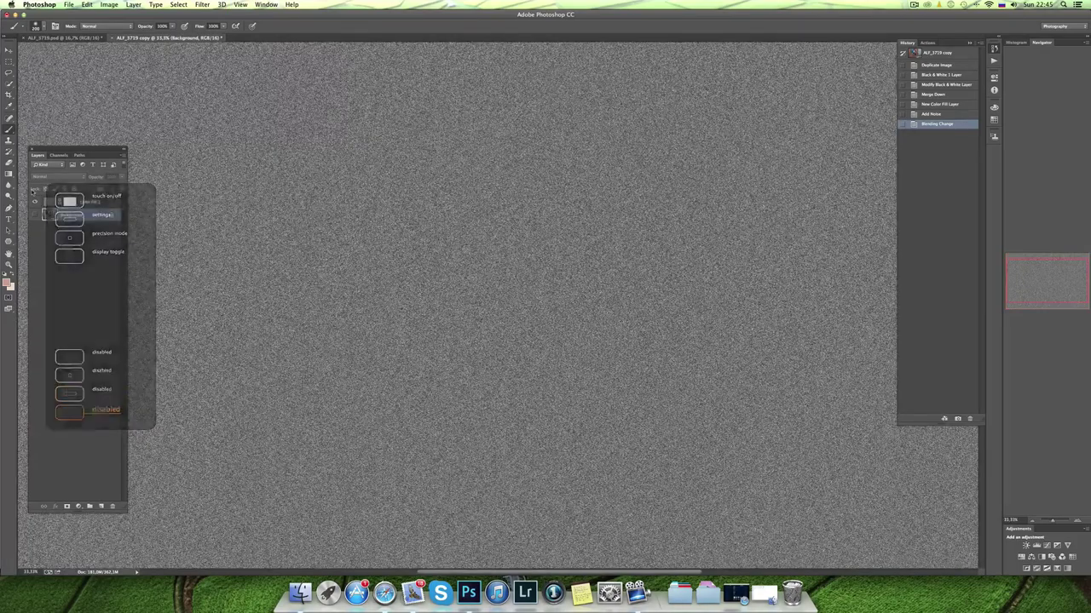
pyautogui.moveTo(512, 146)
pyautogui.mouseDown()
pyautogui.moveTo(472, 227)
pyautogui.moveTo(484, 198)
pyautogui.mouseUp()
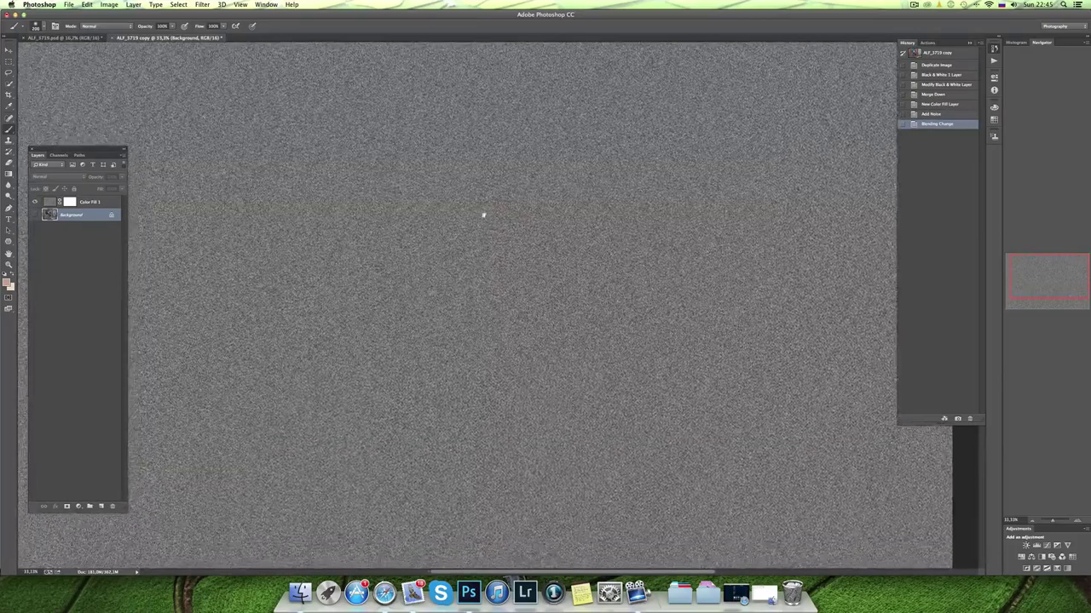
pyautogui.scroll(-2, 484, 198)
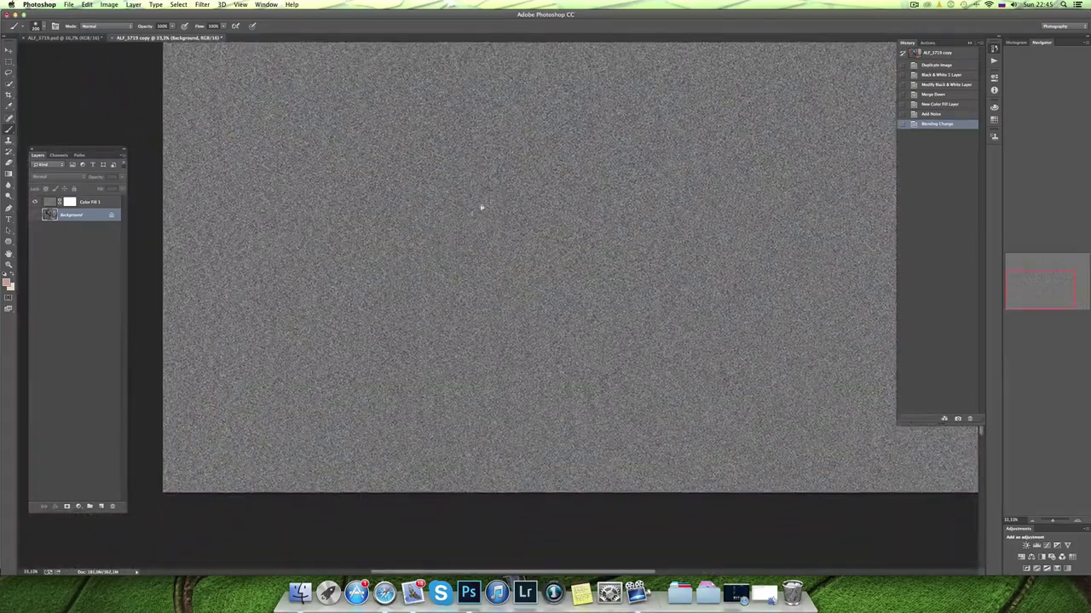
pyautogui.scroll(4, 502, 193)
pyautogui.hscroll(5, 488, 209)
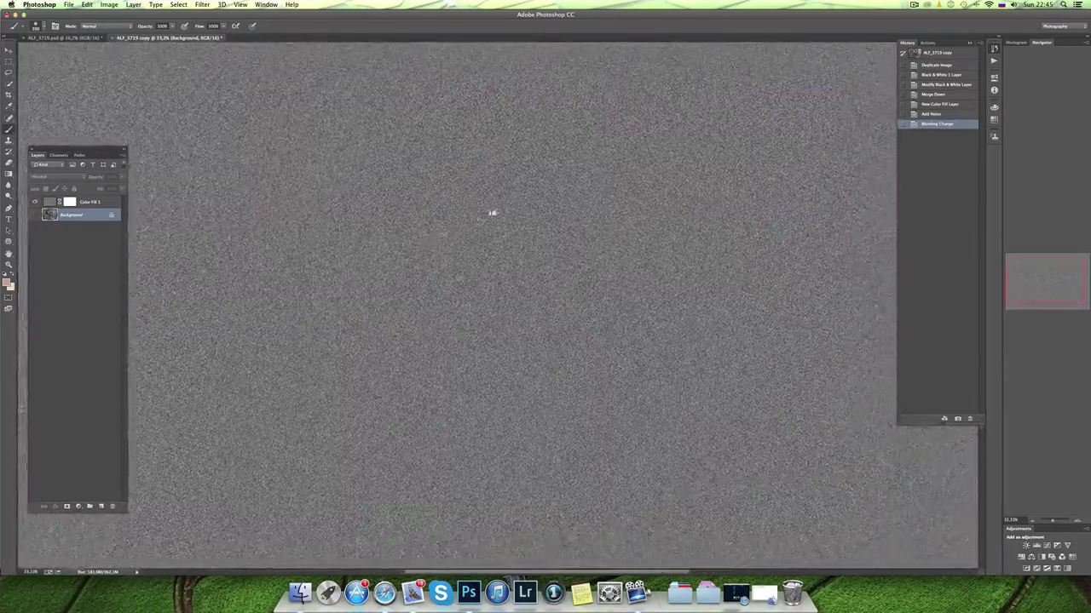
pyautogui.hscroll(-3, 511, 214)
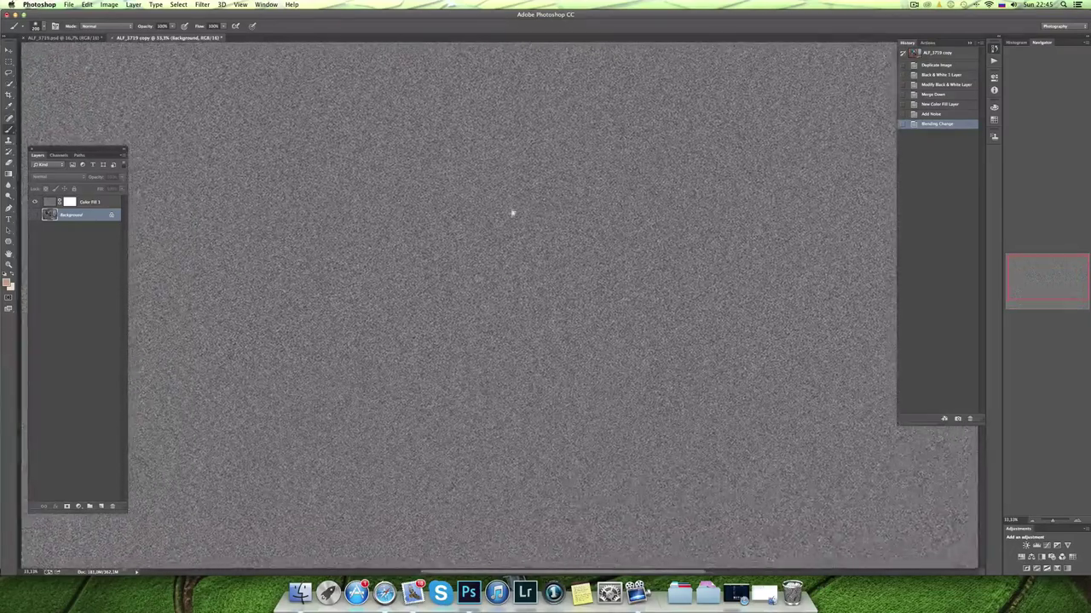
pyautogui.scroll(-2, 521, 211)
pyautogui.hscroll(-1, 512, 196)
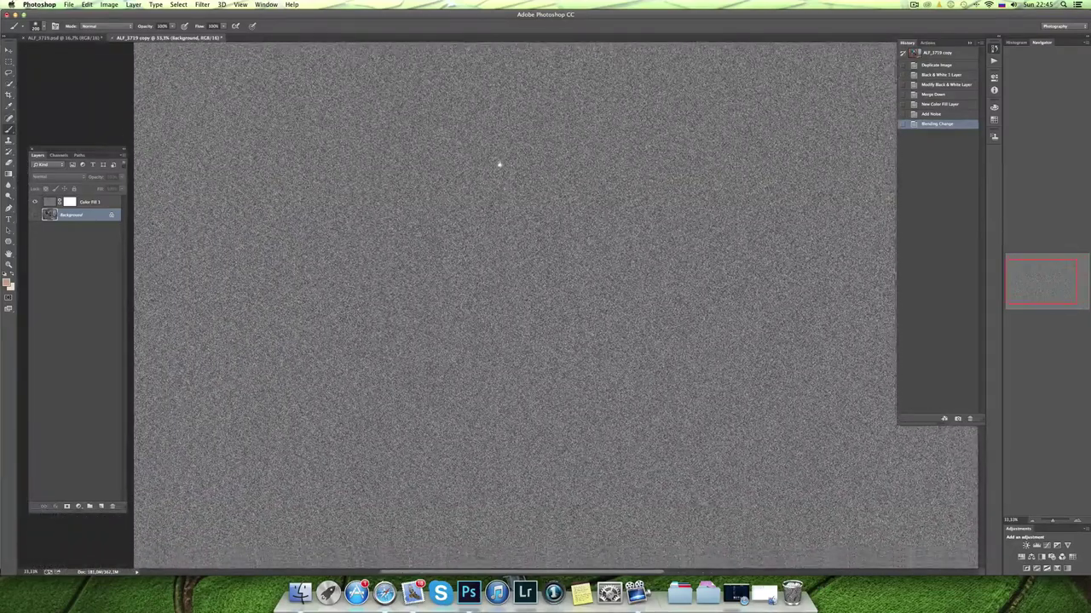
pyautogui.scroll(2, 501, 188)
pyautogui.hscroll(1, 501, 188)
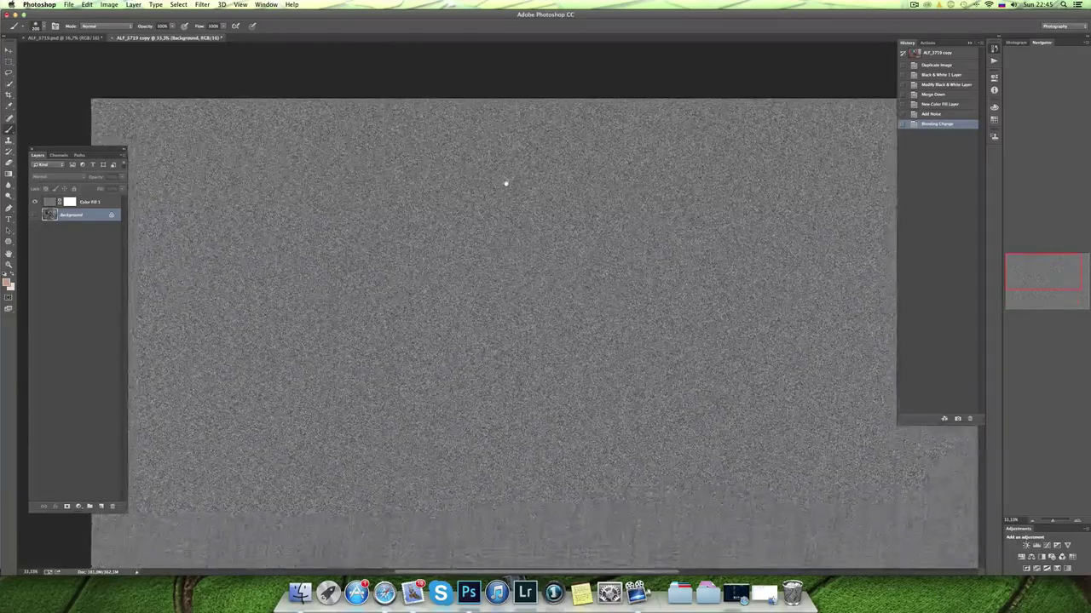
pyautogui.click(35, 216)
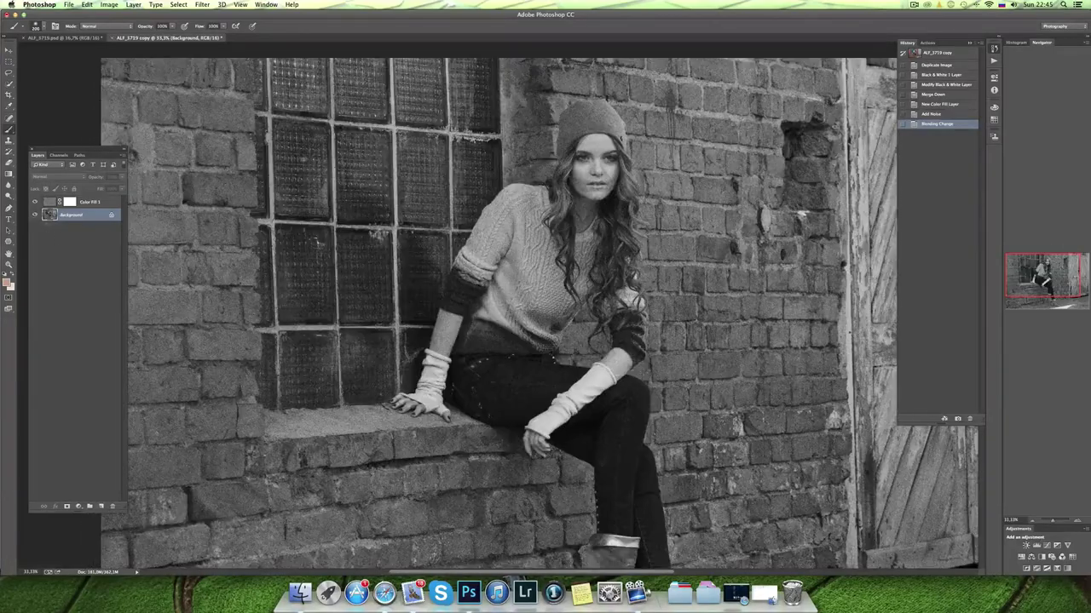
pyautogui.click(52, 203)
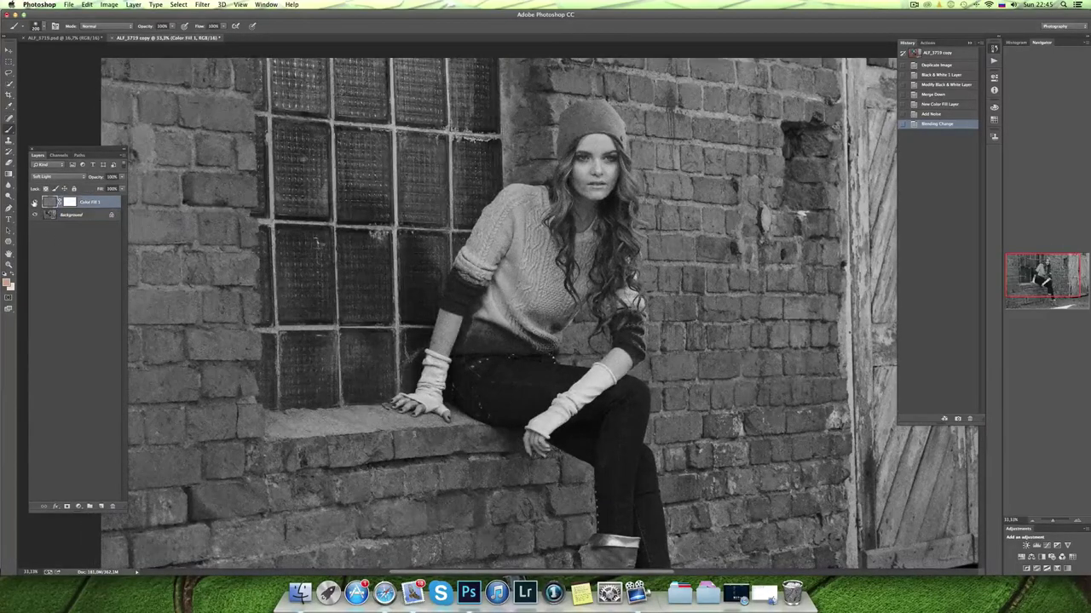
pyautogui.press('super+minus')
pyautogui.press('super+minus')
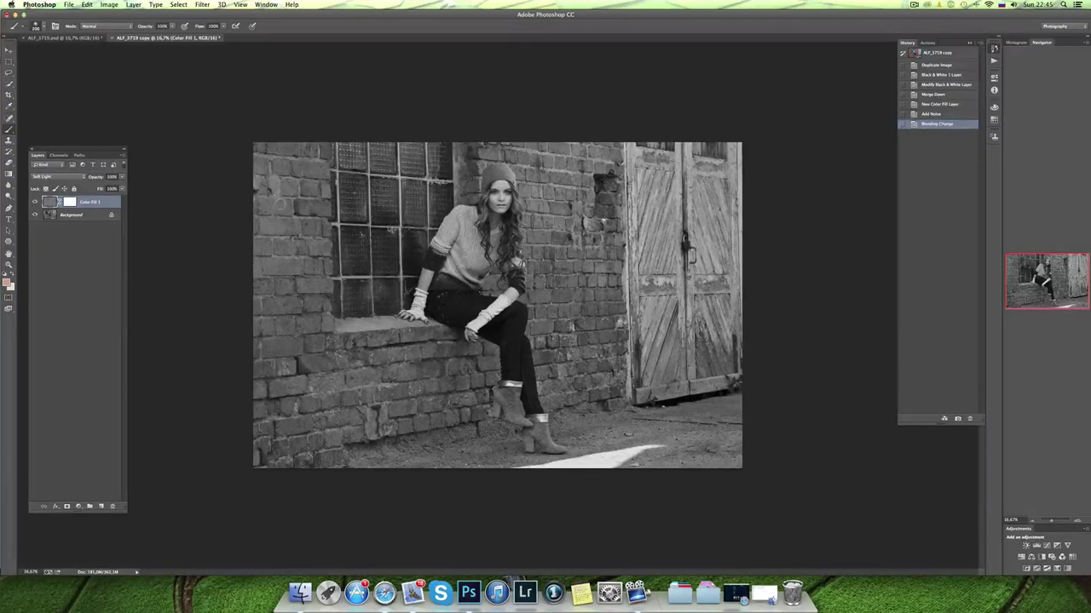
# Duplicate Color Fill 1 and enlarge the copy to about 121%, past the canvas edges.
pyautogui.hotkey('ctrl', 'j')
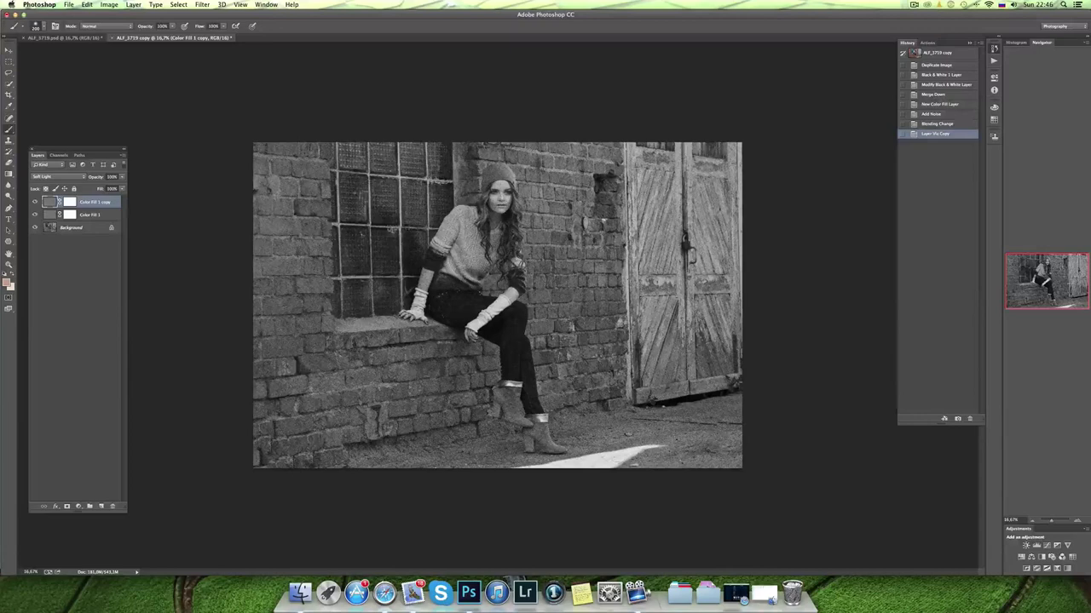
pyautogui.hotkey('ctrl', 't')
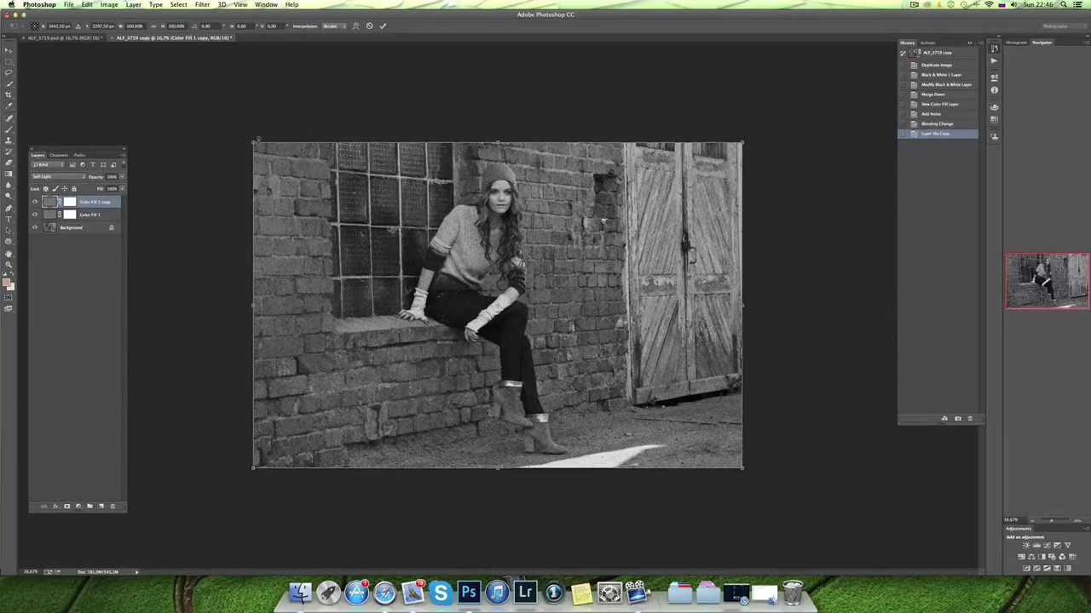
pyautogui.moveTo(253, 144); pyautogui.dragTo(197, 104)
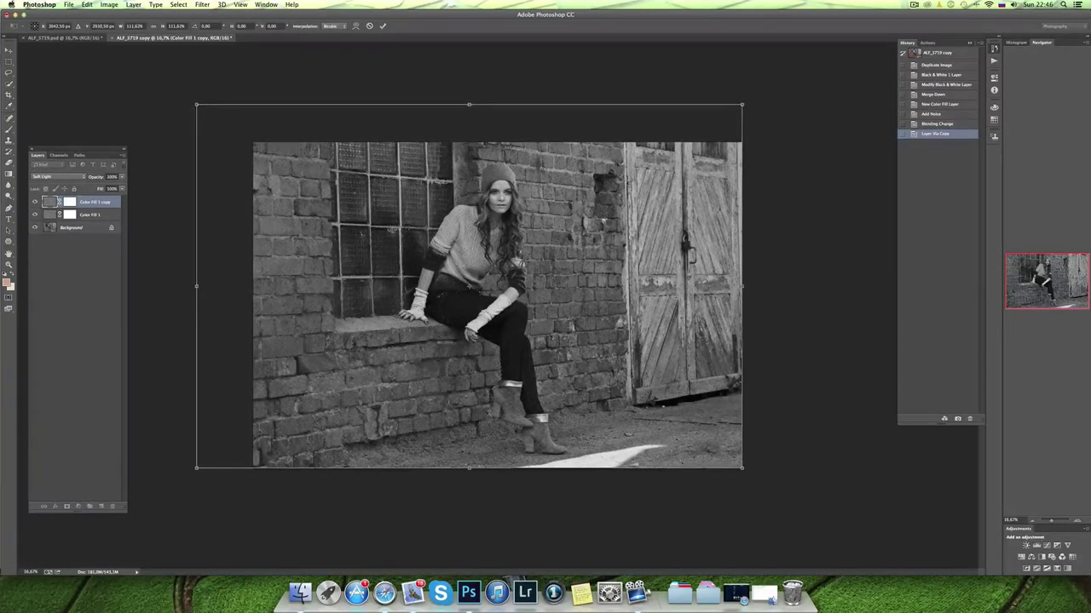
pyautogui.moveTo(739, 476); pyautogui.dragTo(812, 529)
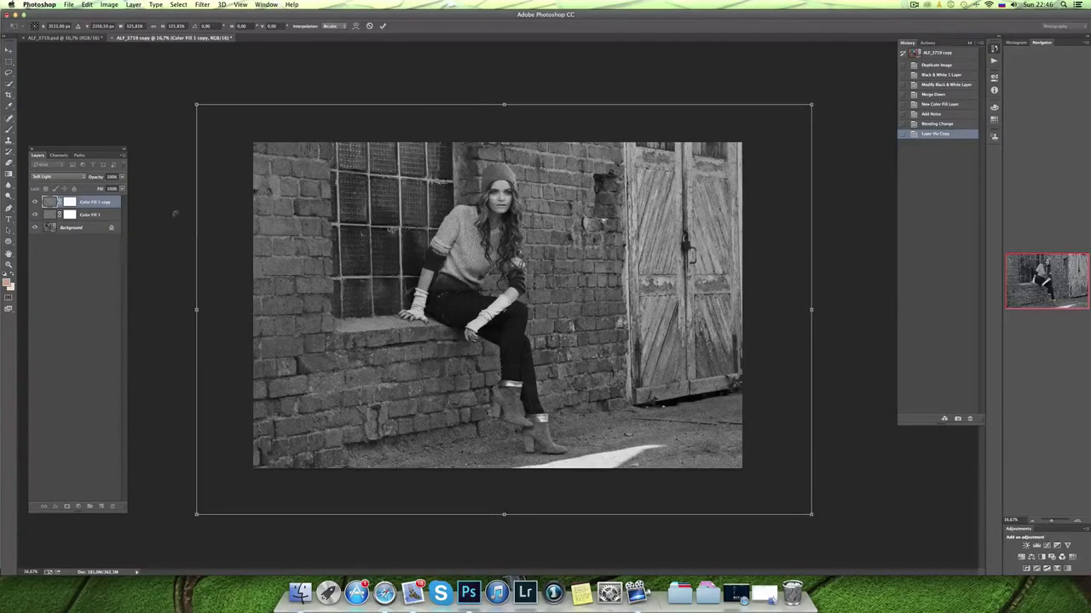
pyautogui.press('Return')
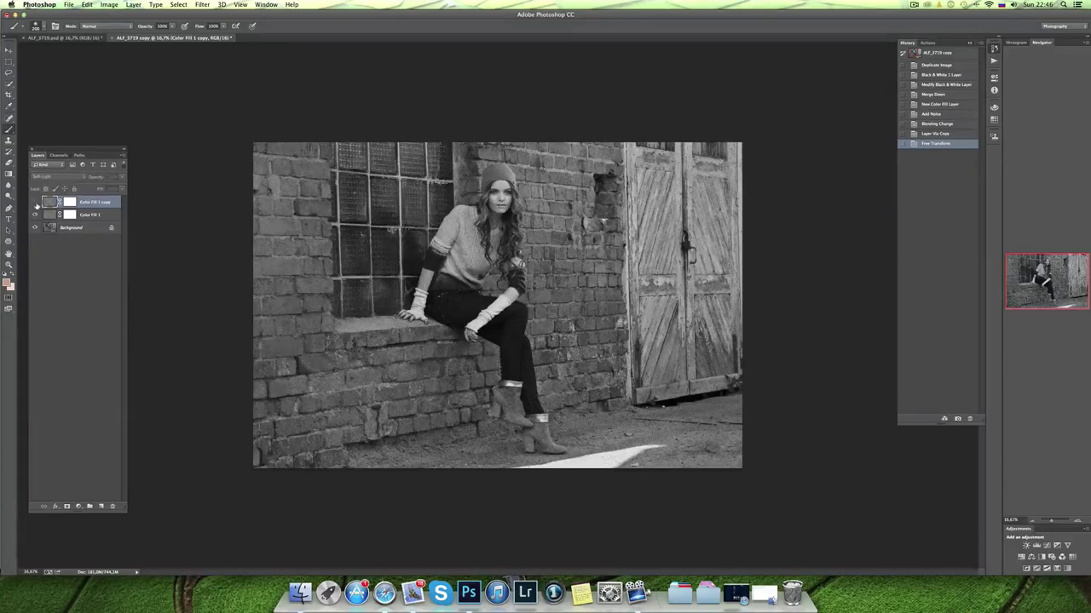
# Toggle the grain layers' visibility to compare, ending with the photo shown beneath them.
pyautogui.keyDown('alt'); pyautogui.click(35, 203); pyautogui.keyUp('alt')
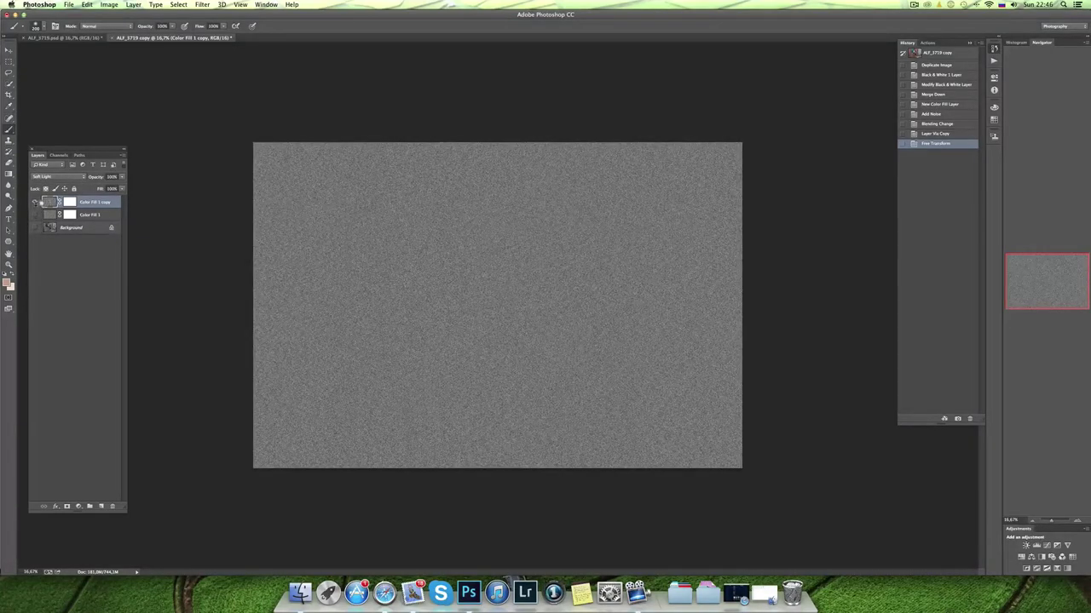
pyautogui.keyDown('alt'); pyautogui.click(35, 203); pyautogui.keyUp('alt')
pyautogui.keyDown('alt'); pyautogui.click(35, 216); pyautogui.keyUp('alt')
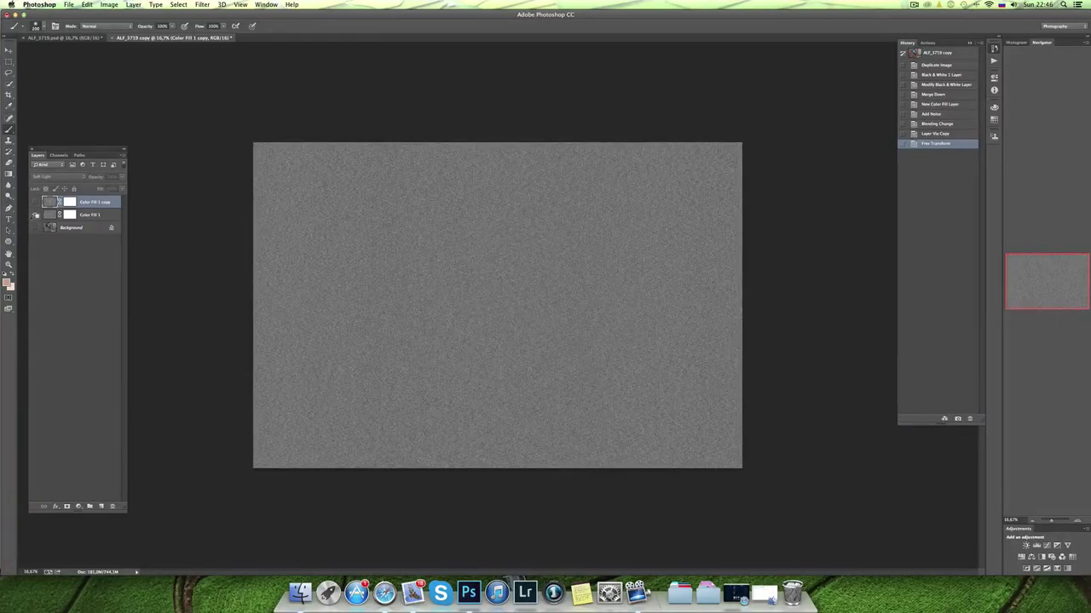
pyautogui.click(35, 215)
pyautogui.click(35, 202)
pyautogui.click(35, 227)
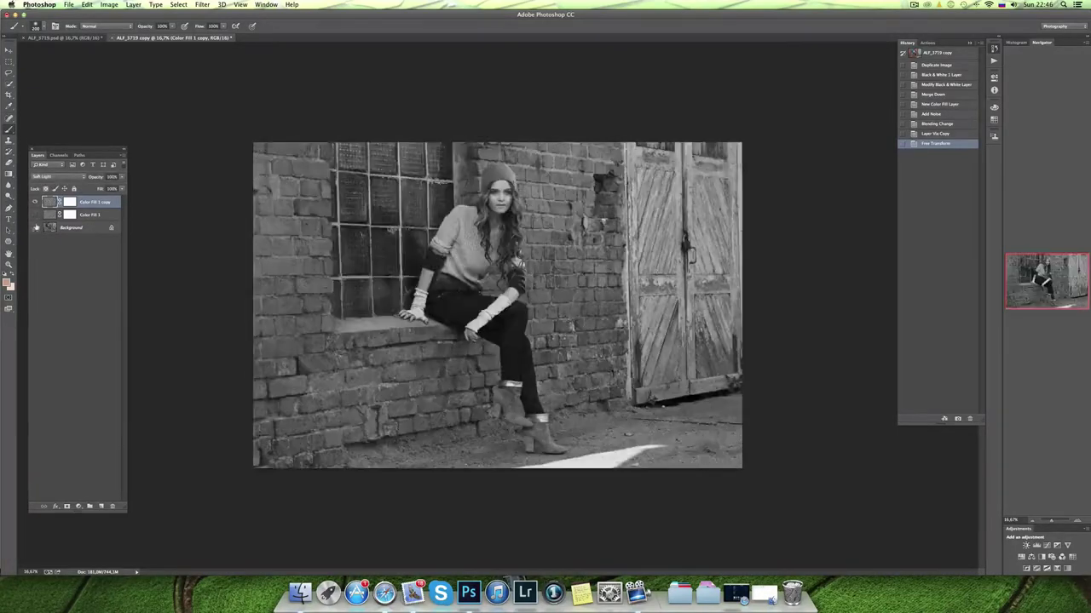
pyautogui.click(35, 215)
pyautogui.click(48, 216)
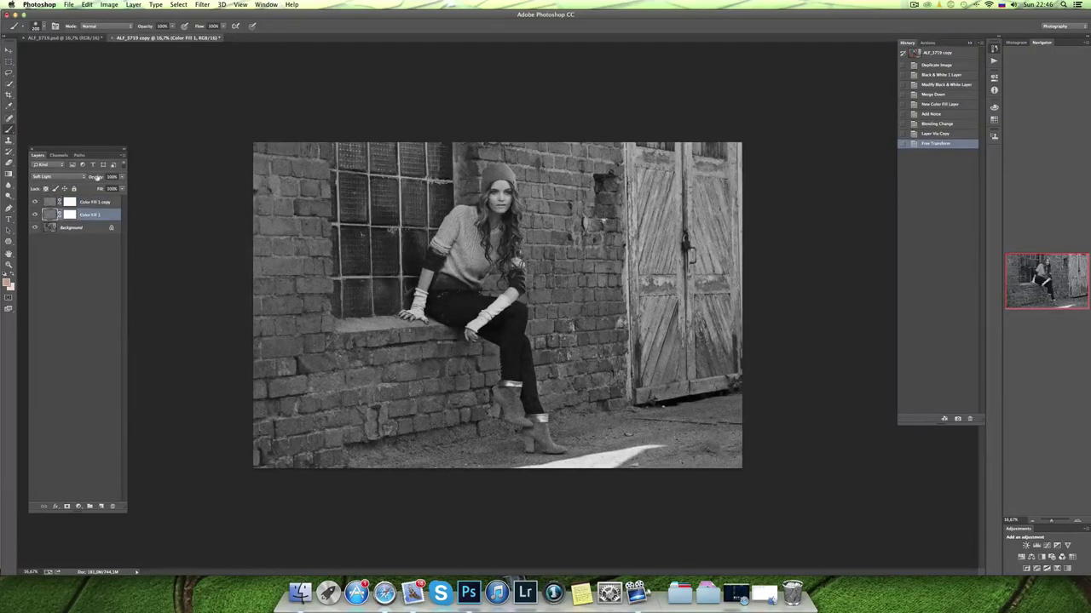
# Lower the Color Fill 1 copy opacity to 70% and zoom in to check the grain.
pyautogui.moveTo(90, 178)
pyautogui.mouseDown()
pyautogui.moveTo(102, 177)
pyautogui.moveTo(90, 178)
pyautogui.mouseUp()
pyautogui.click(84, 202)
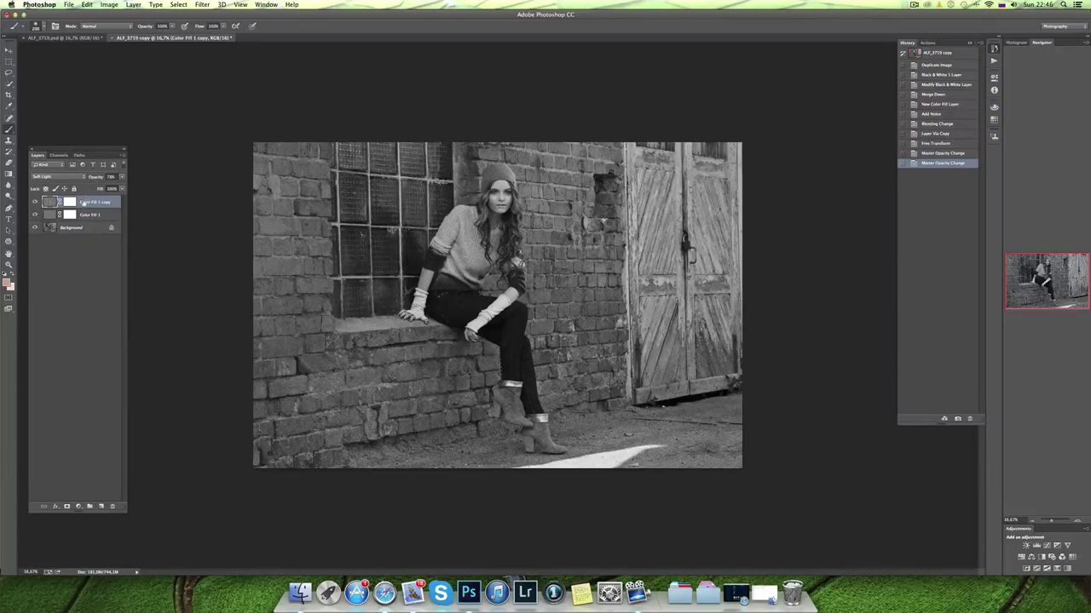
pyautogui.hotkey('ctrl', '+')
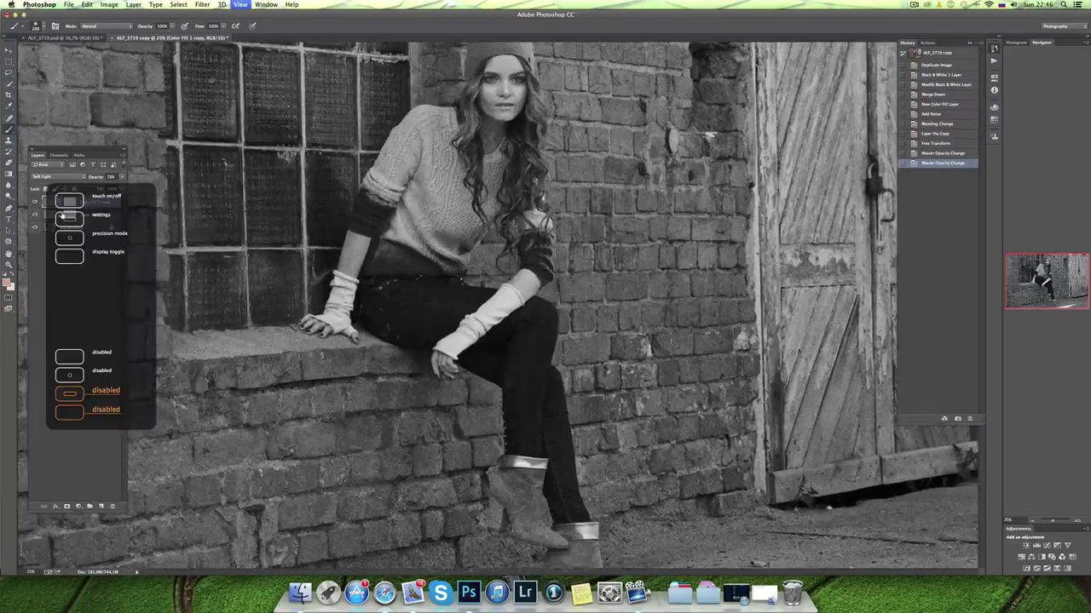
pyautogui.hotkey('ctrl', '+')
pyautogui.hotkey('ctrl', '-')
pyautogui.hotkey('ctrl', '-')
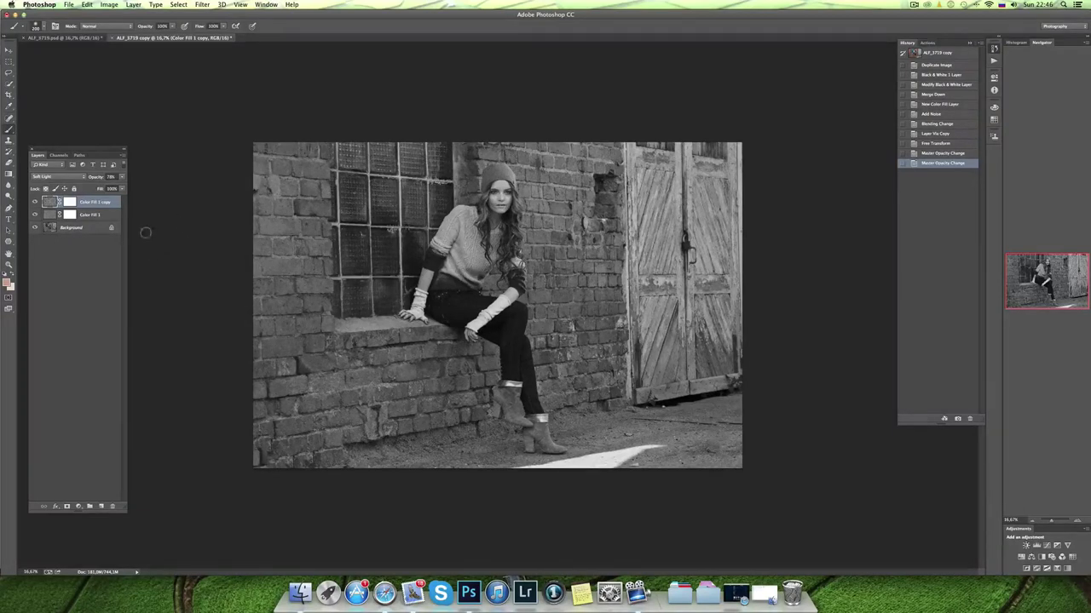
pyautogui.click(118, 215)
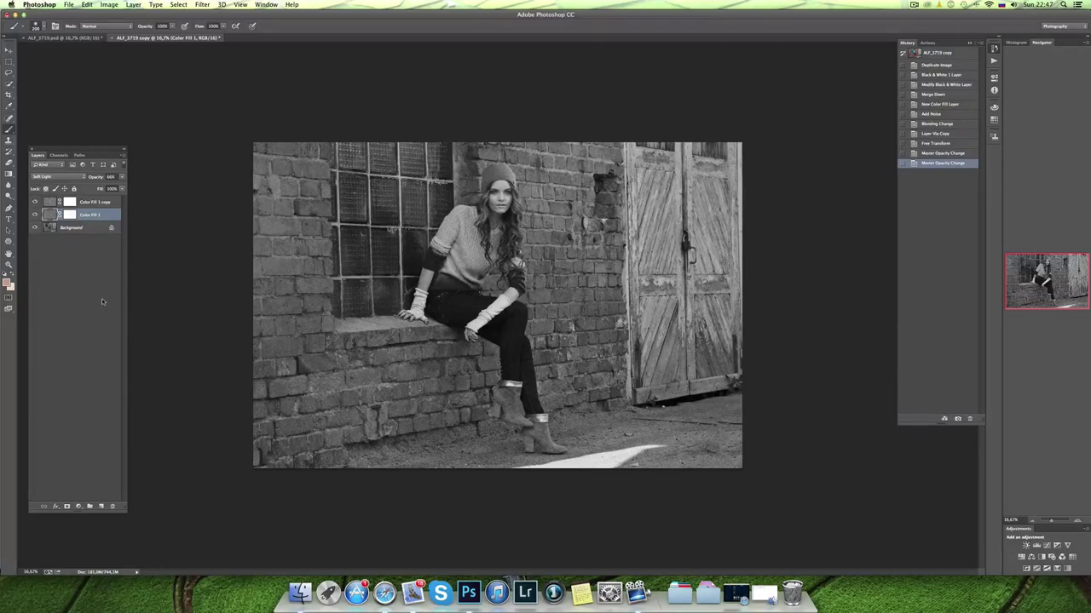
# Add a Curves layer above the Background, lifting the black point output to about 15.
pyautogui.click(98, 228)
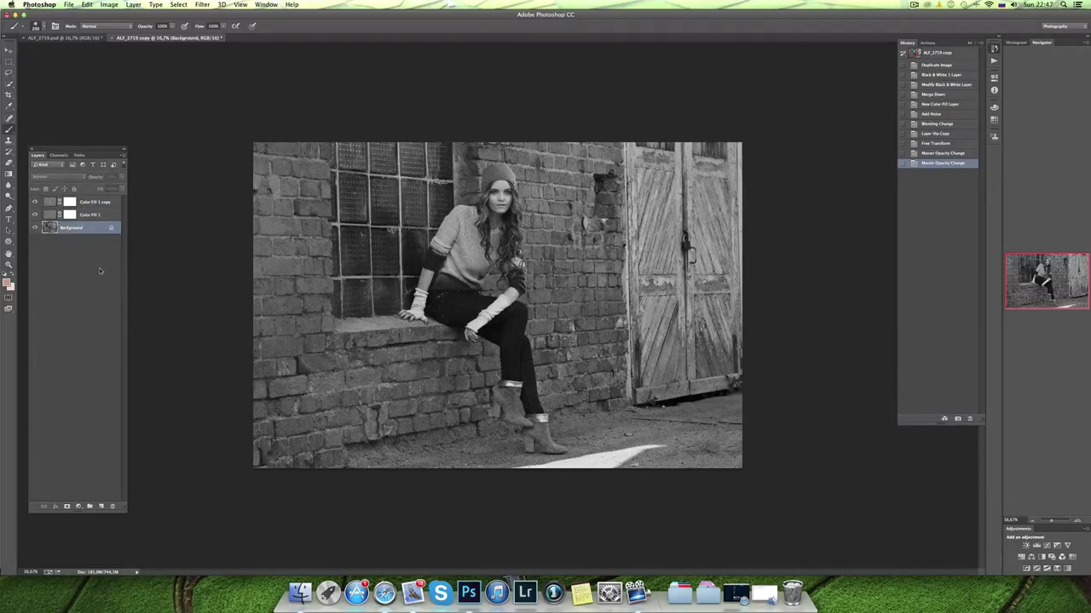
pyautogui.click(79, 506)
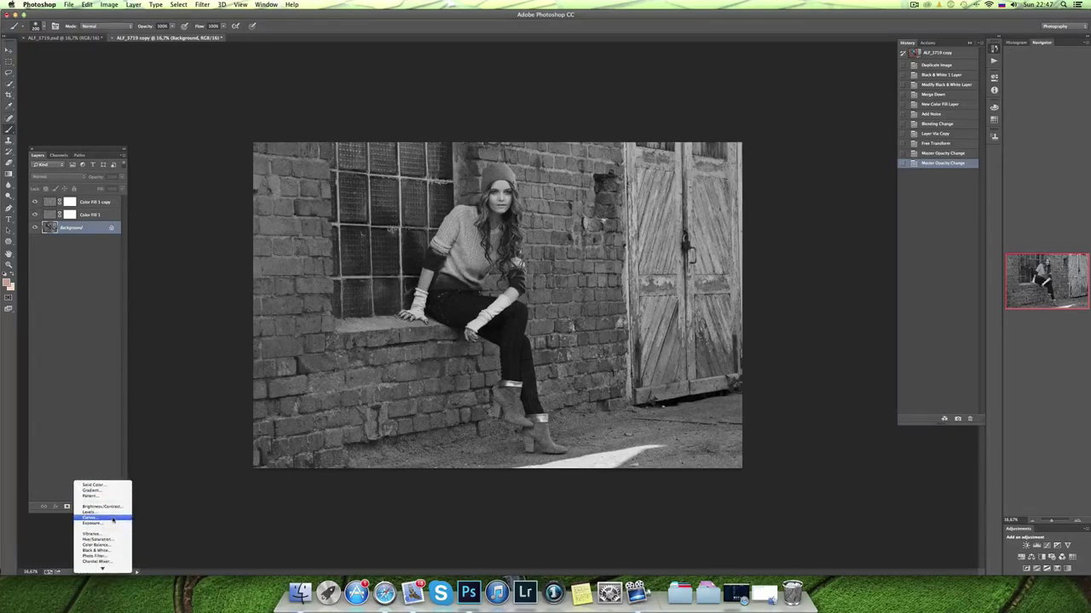
pyautogui.click(113, 518)
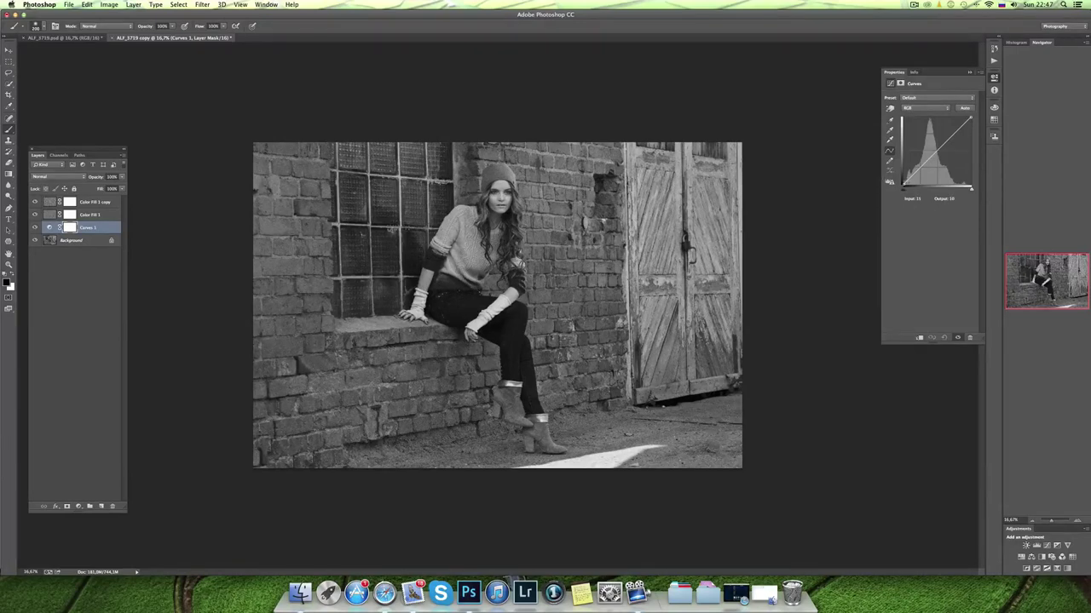
pyautogui.moveTo(902, 187); pyautogui.dragTo(904, 184)
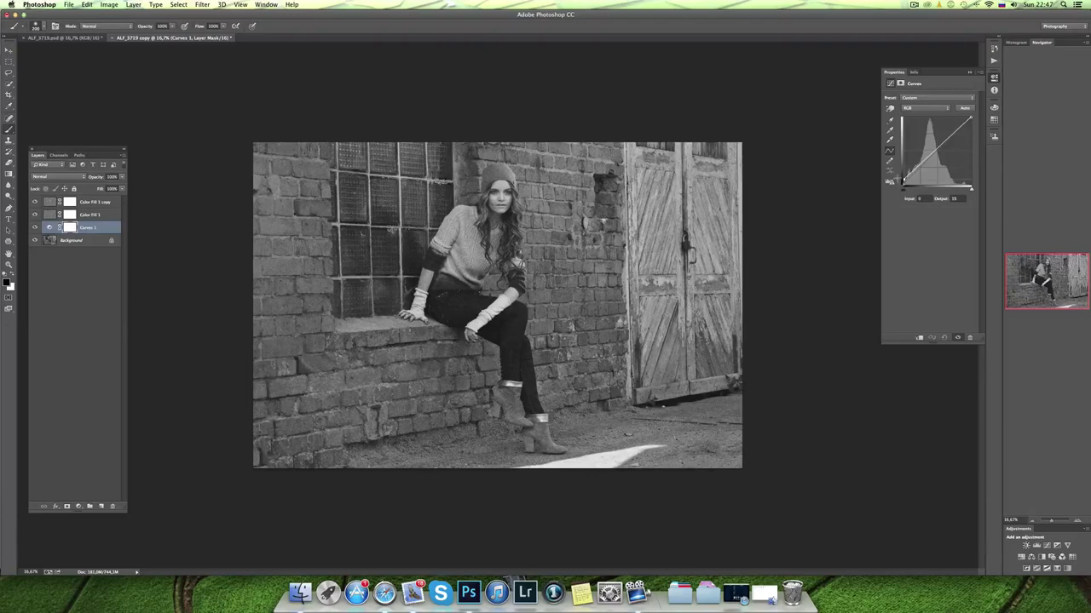
pyautogui.moveTo(903, 182); pyautogui.dragTo(903, 181)
# Toggle Curves 1 off and on, then hide the photo to view the grain alone.
pyautogui.click(34, 229)
pyautogui.click(35, 228)
pyautogui.click(90, 214)
pyautogui.click(35, 228)
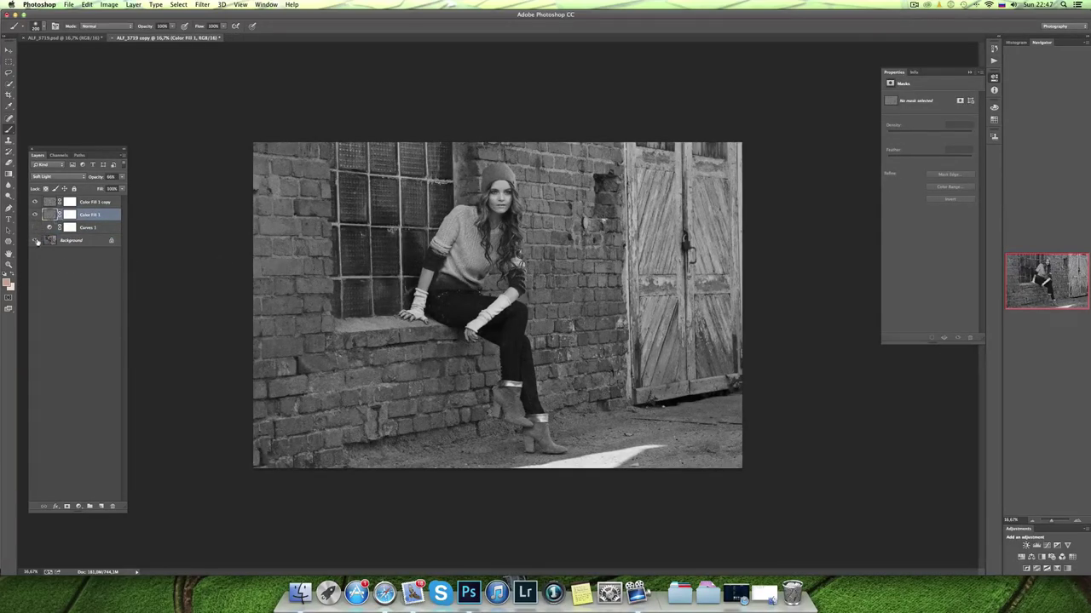
pyautogui.click(35, 241)
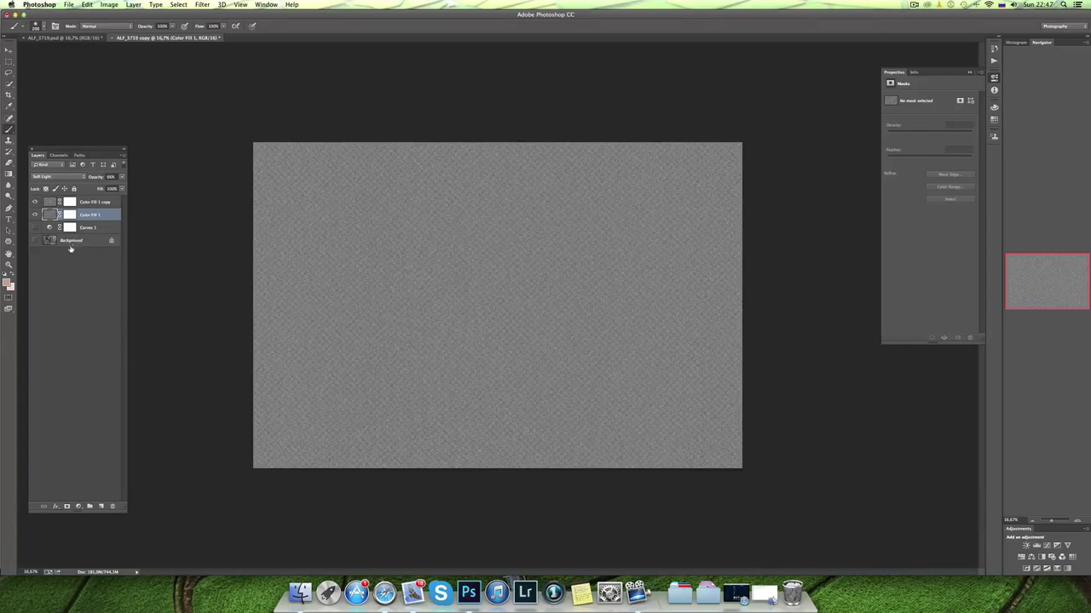
# Review the Add Noise settings without applying, show the photo, and hide Curves 1 to compare.
pyautogui.click(202, 5)
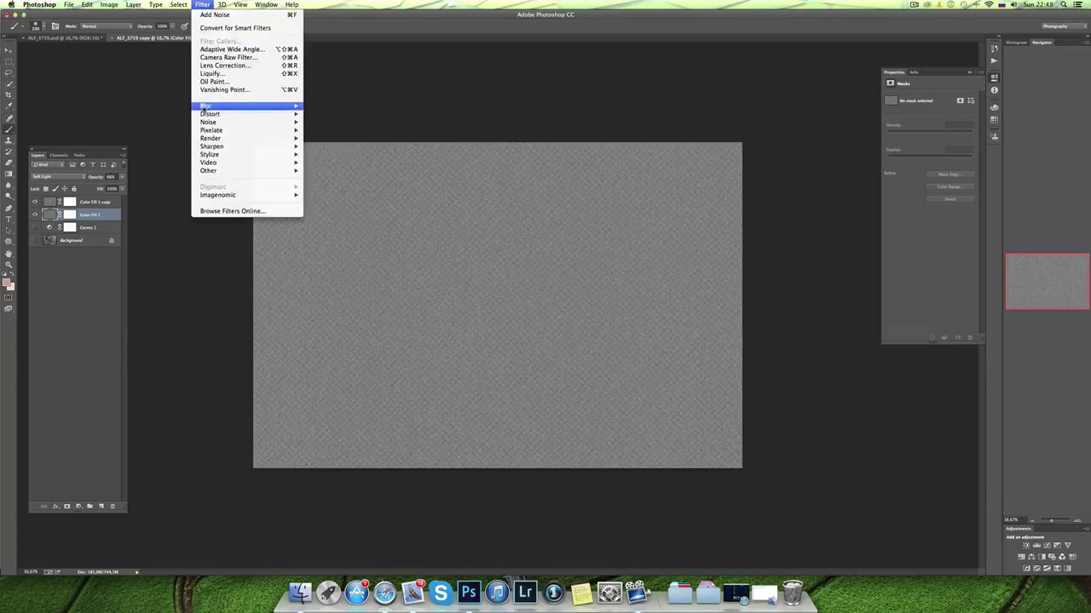
pyautogui.moveTo(209, 122)
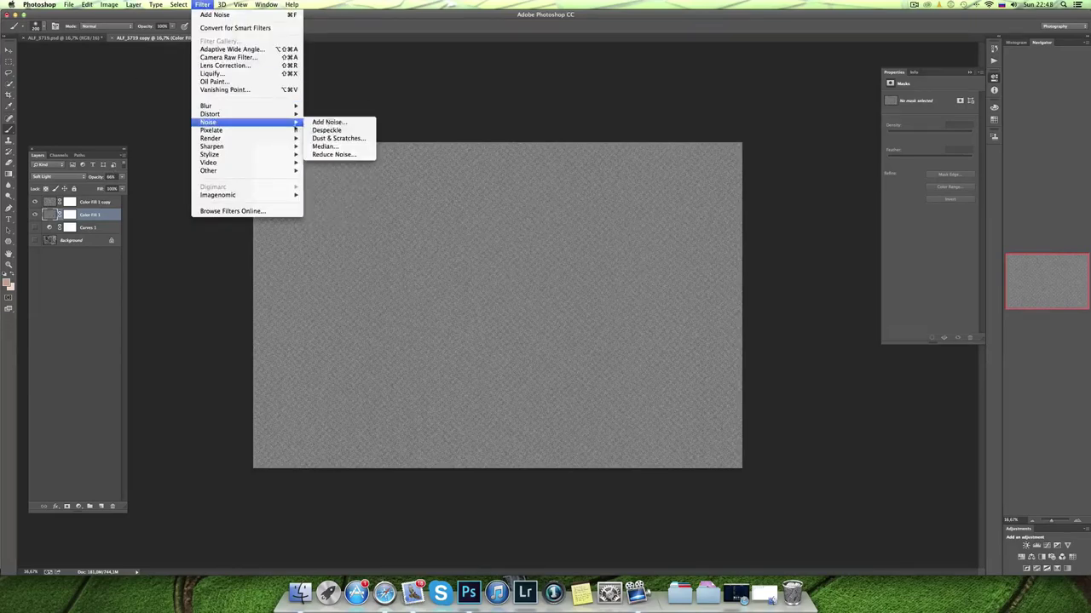
pyautogui.click(328, 121)
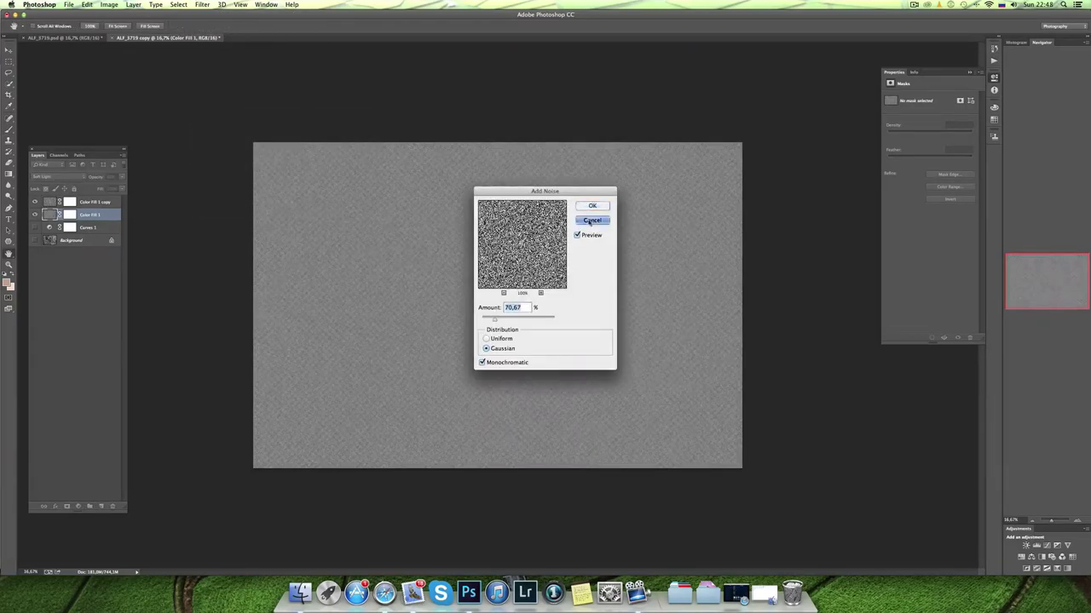
pyautogui.click(591, 221)
pyautogui.click(35, 241)
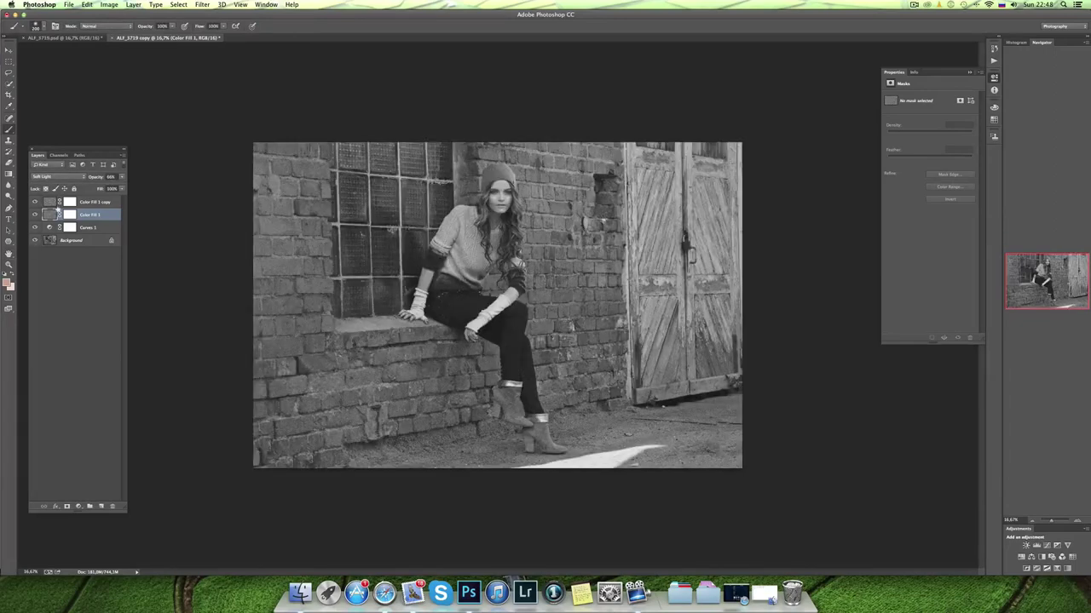
pyautogui.click(53, 203)
pyautogui.click(35, 228)
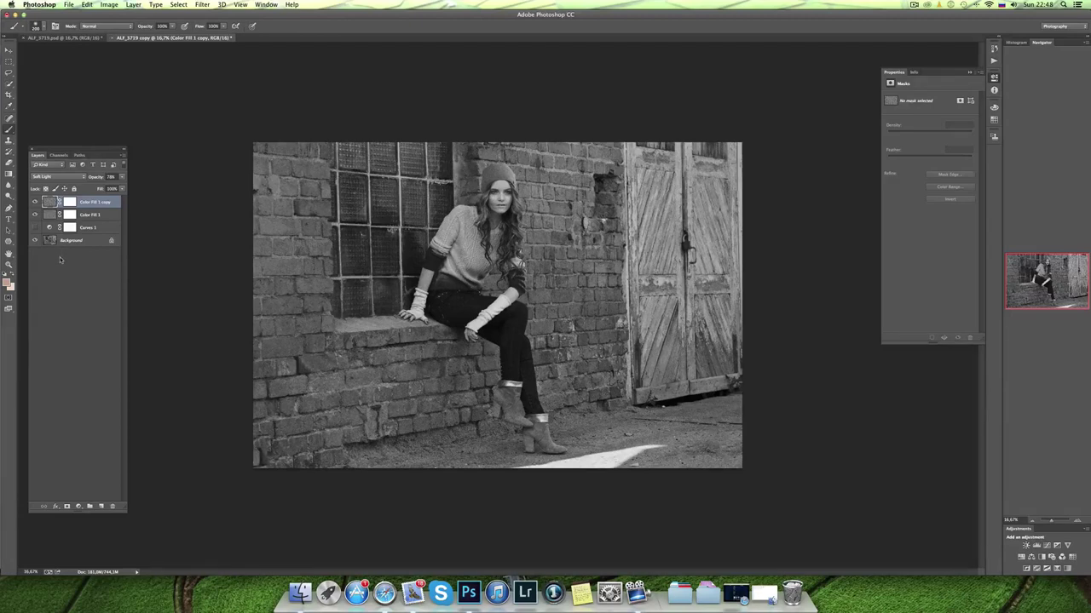
# Turn Curves 1 back on and switch to the colour ALF_3719.psd document.
pyautogui.click(35, 227)
pyautogui.click(95, 229)
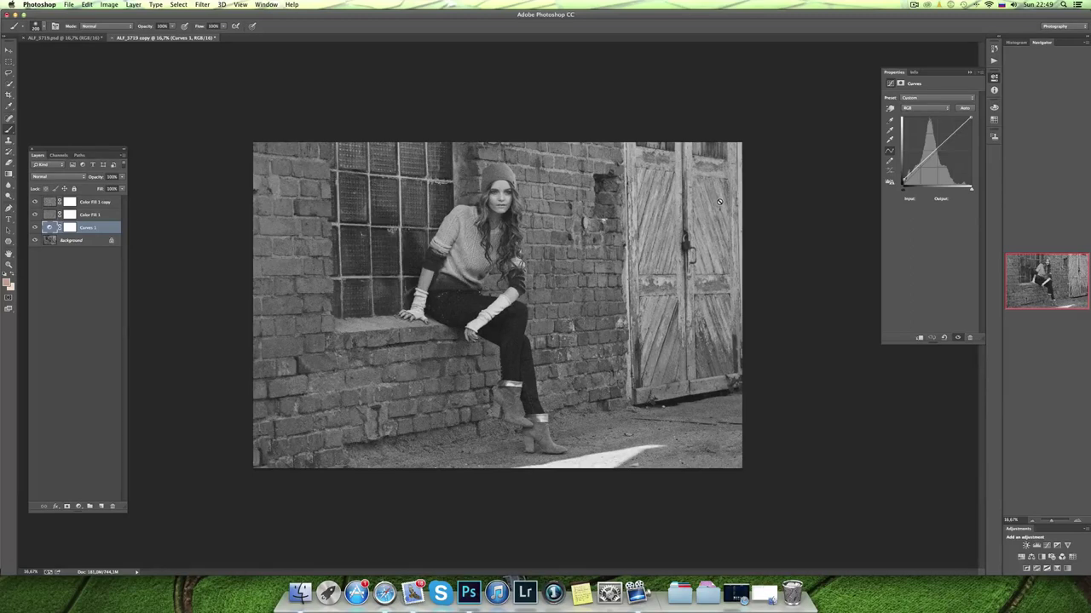
pyautogui.click(67, 38)
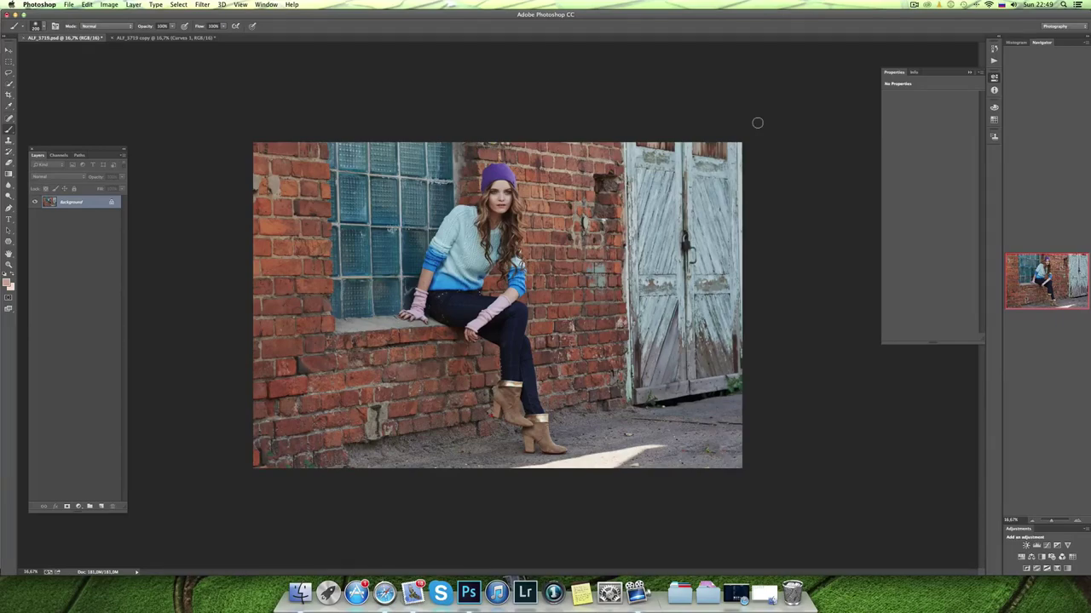
# Quick Look Ilford_Delta_400PRO.png and Ilford_delta_3200.png, then open the 3200 scan in Photoshop.
pyautogui.click(299, 592)
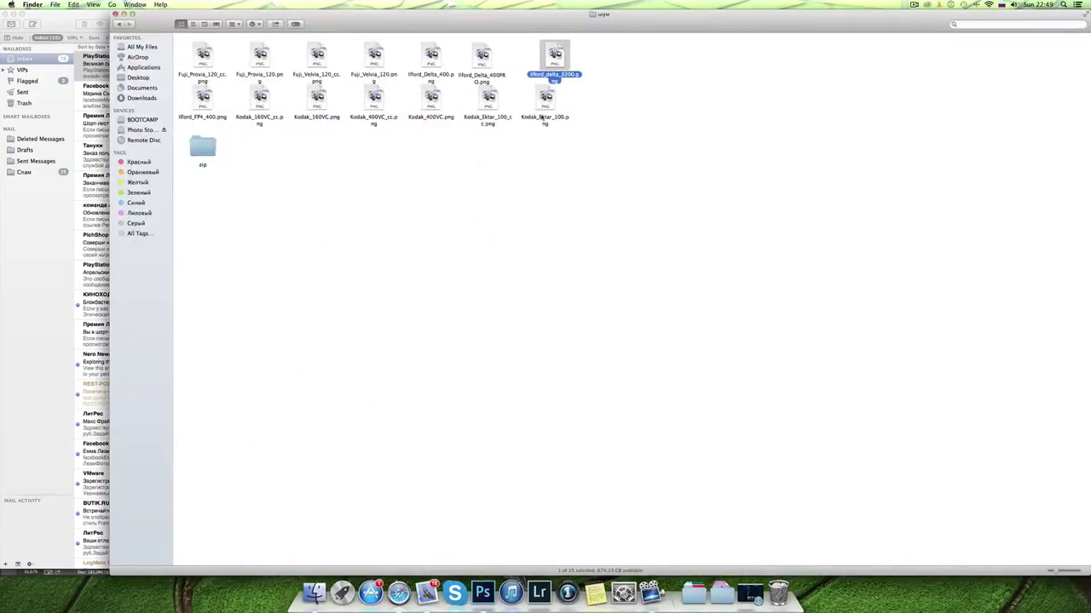
pyautogui.click(616, 92)
pyautogui.moveTo(635, 138); pyautogui.dragTo(697, 142)
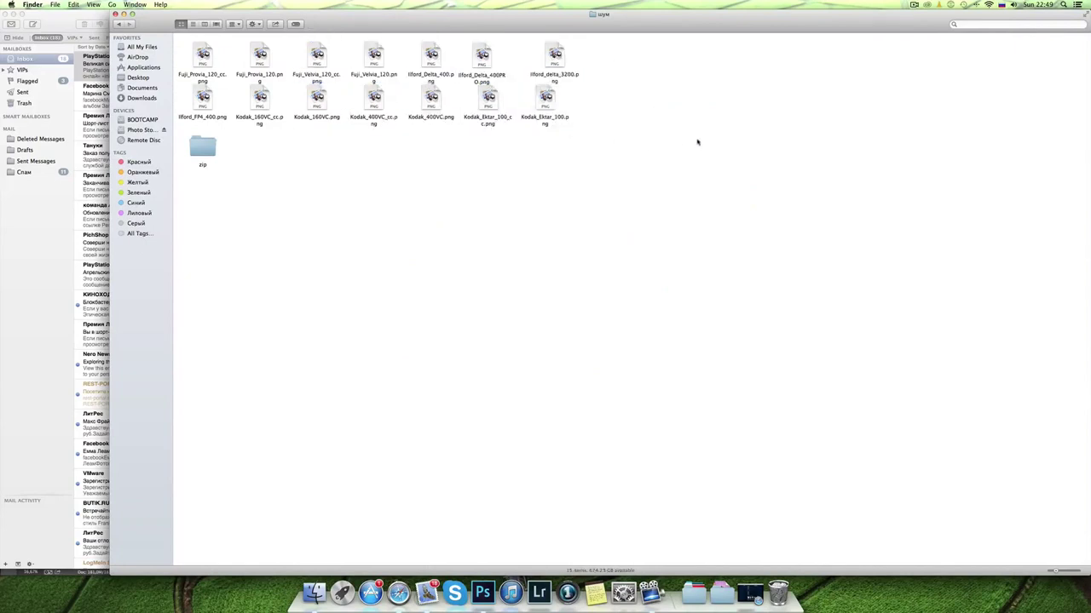
pyautogui.click(469, 55)
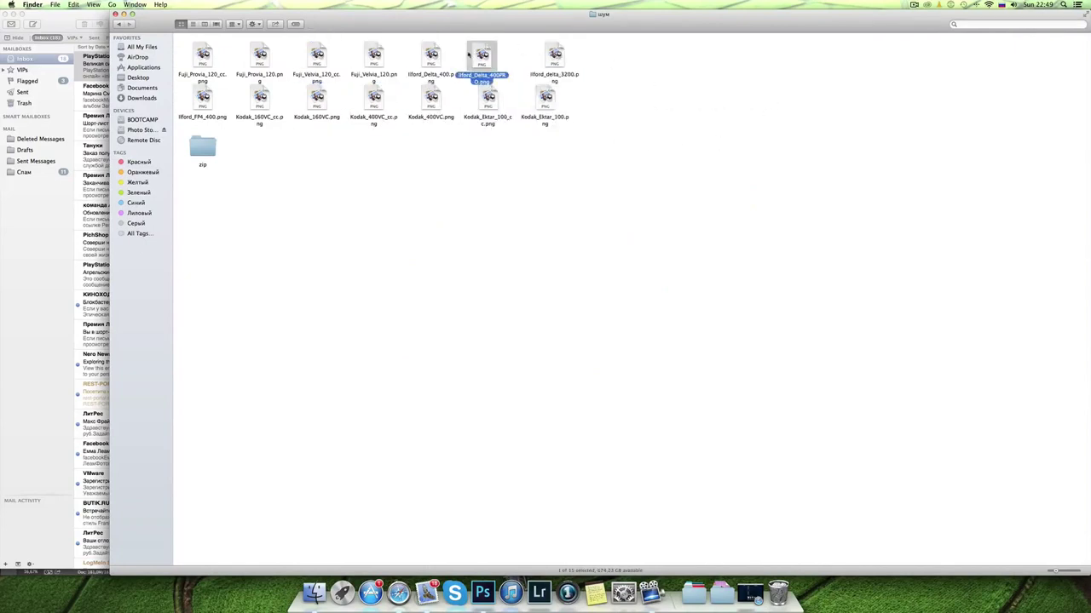
pyautogui.press('space')
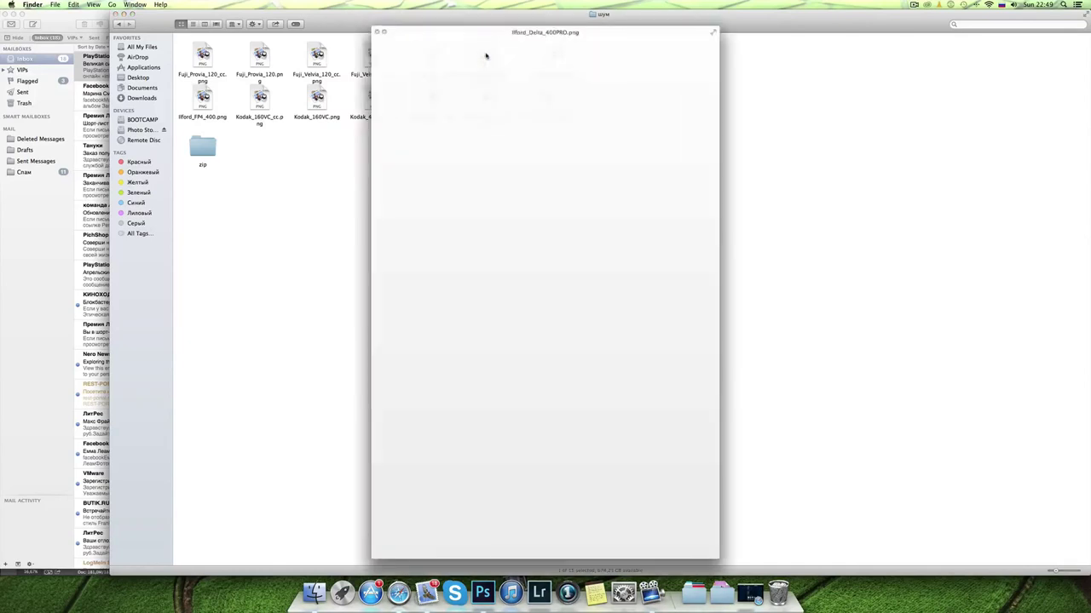
pyautogui.press('space')
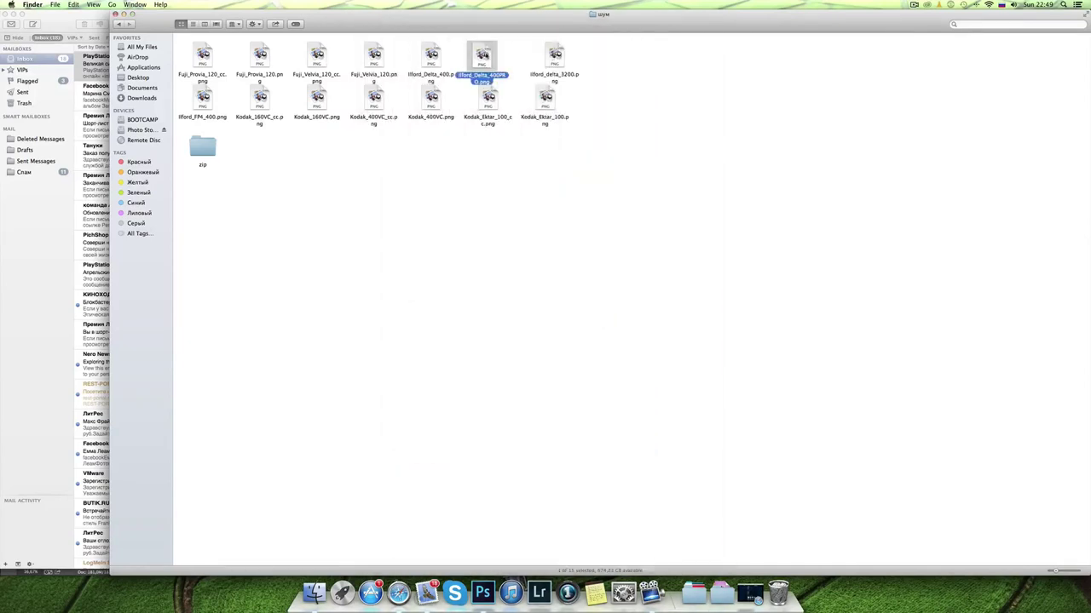
pyautogui.click(552, 51)
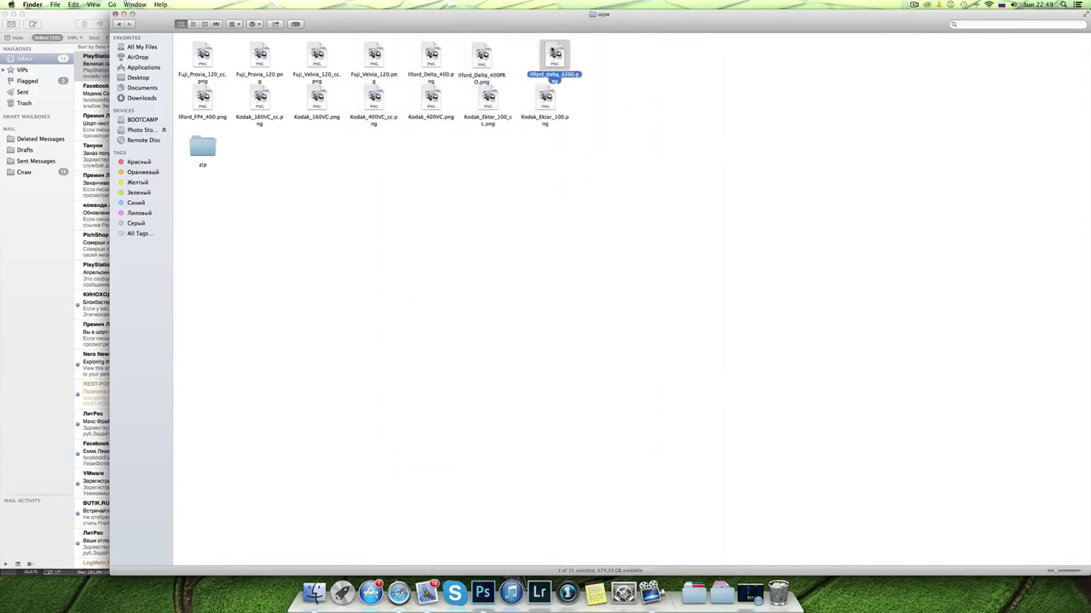
pyautogui.press('space')
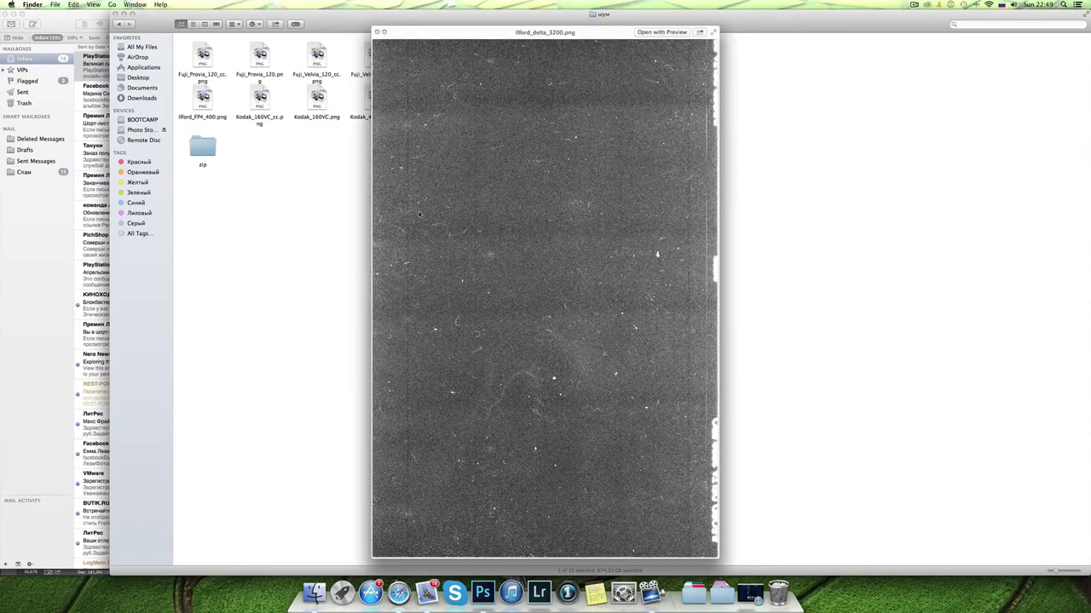
pyautogui.press('space')
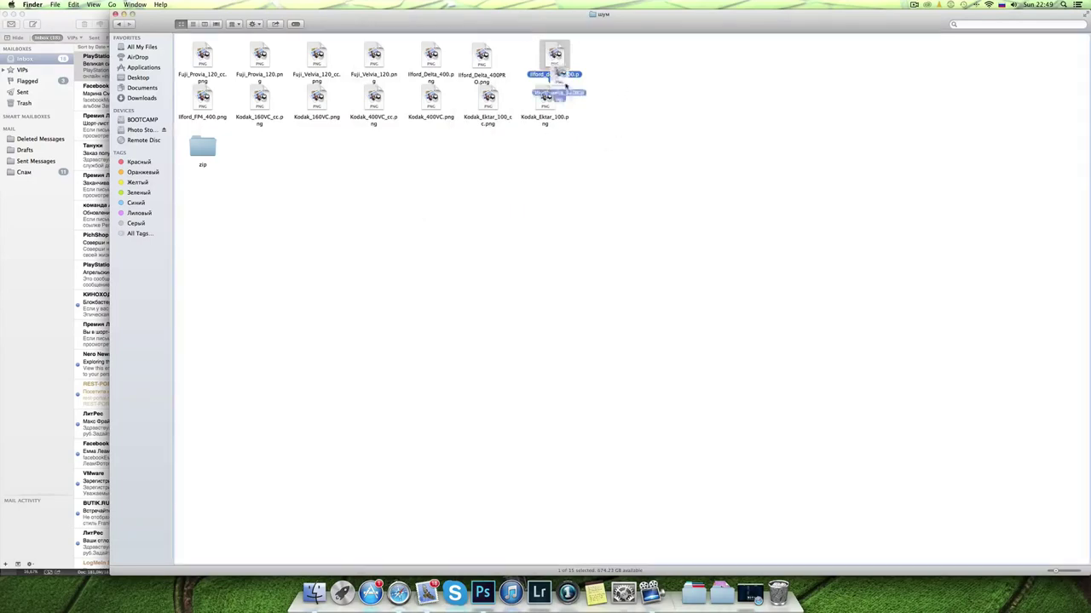
pyautogui.moveTo(557, 56); pyautogui.dragTo(482, 592)
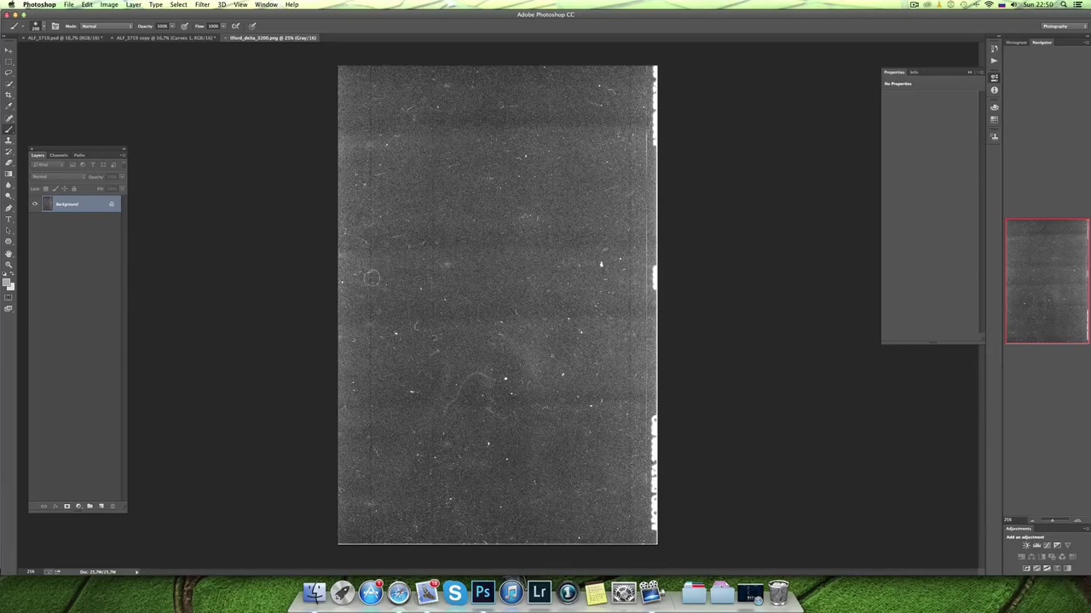
# Paste the Delta 3200 grain scan into ALF_3719.psd and rotate it horizontal.
pyautogui.press('super+a')
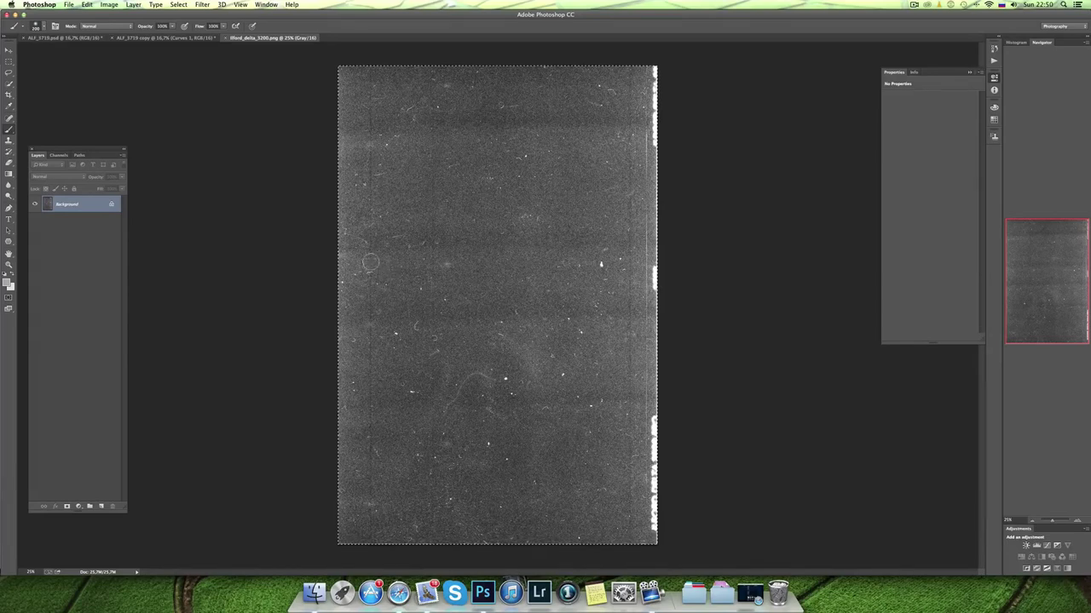
pyautogui.click(65, 38)
pyautogui.press('super+v')
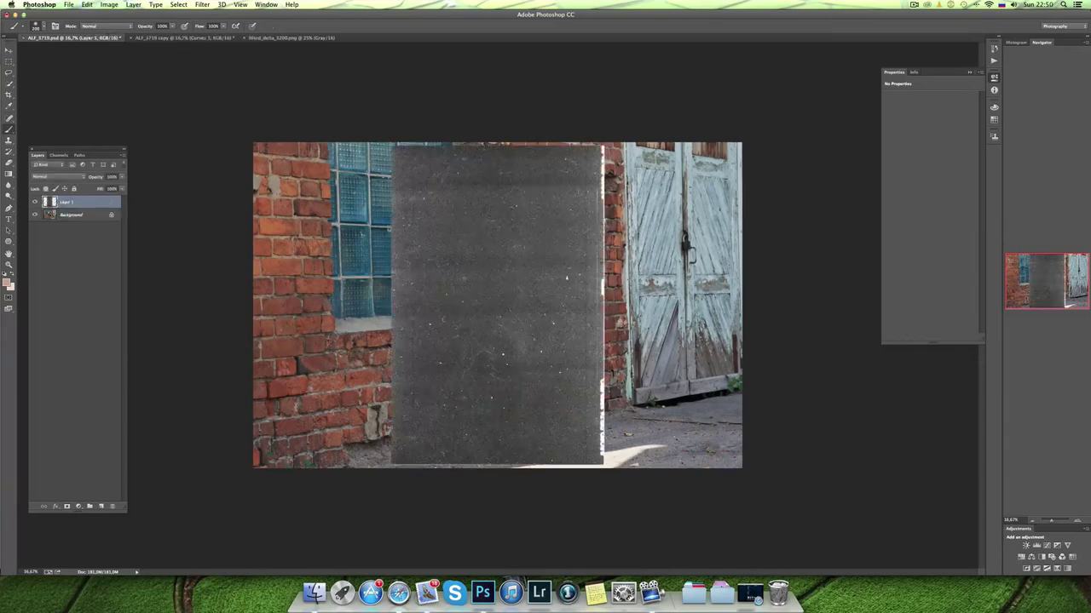
pyautogui.press('super+t')
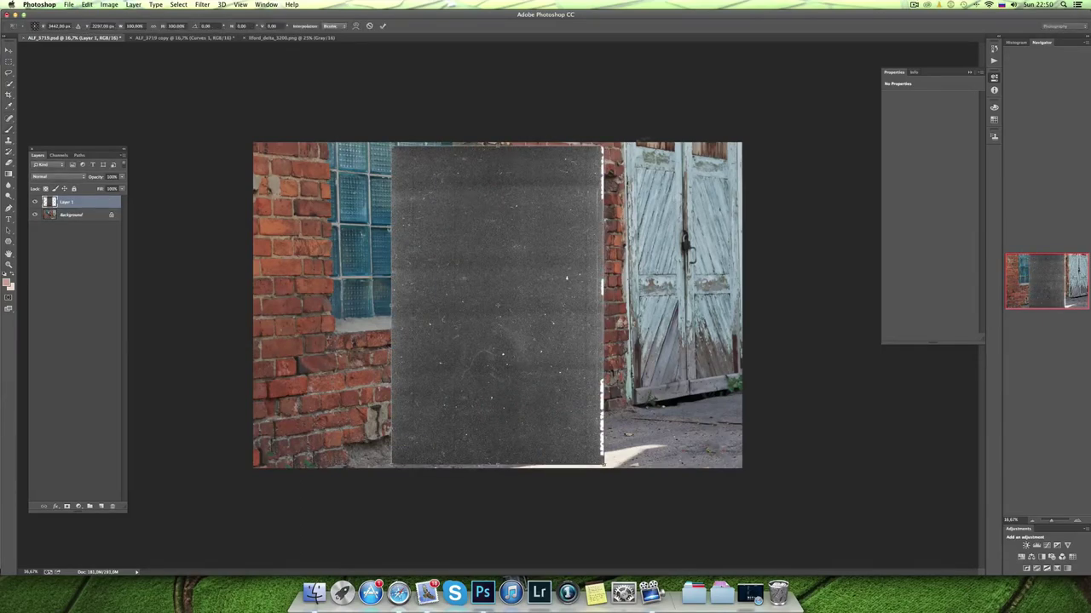
pyautogui.moveTo(665, 136)
pyautogui.mouseDown()
pyautogui.moveTo(755, 280)
pyautogui.moveTo(755, 409)
pyautogui.moveTo(732, 460)
pyautogui.mouseUp()
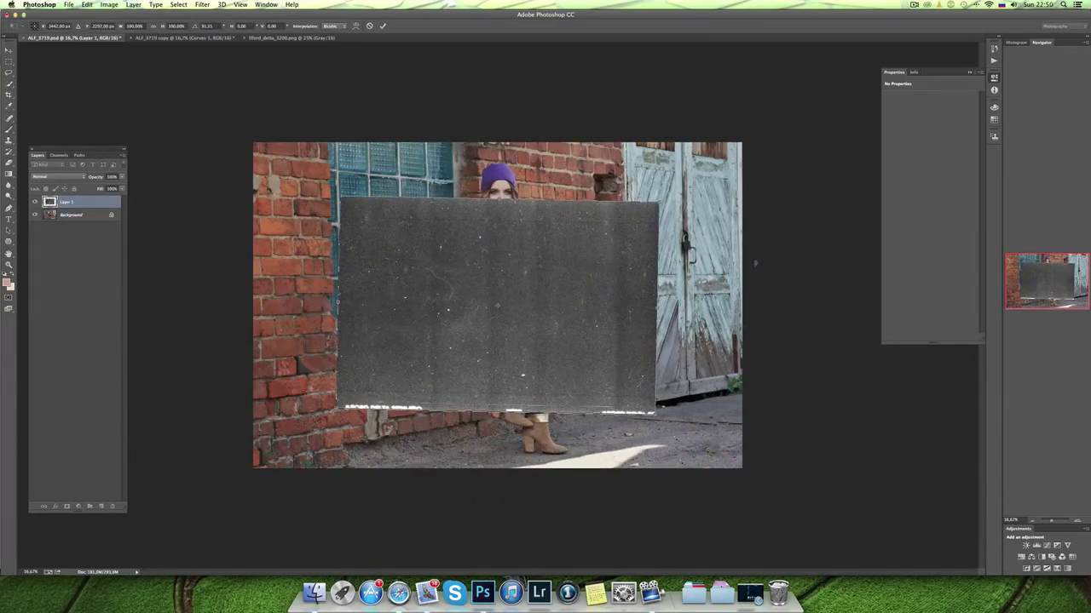
pyautogui.moveTo(725, 255); pyautogui.dragTo(705, 243)
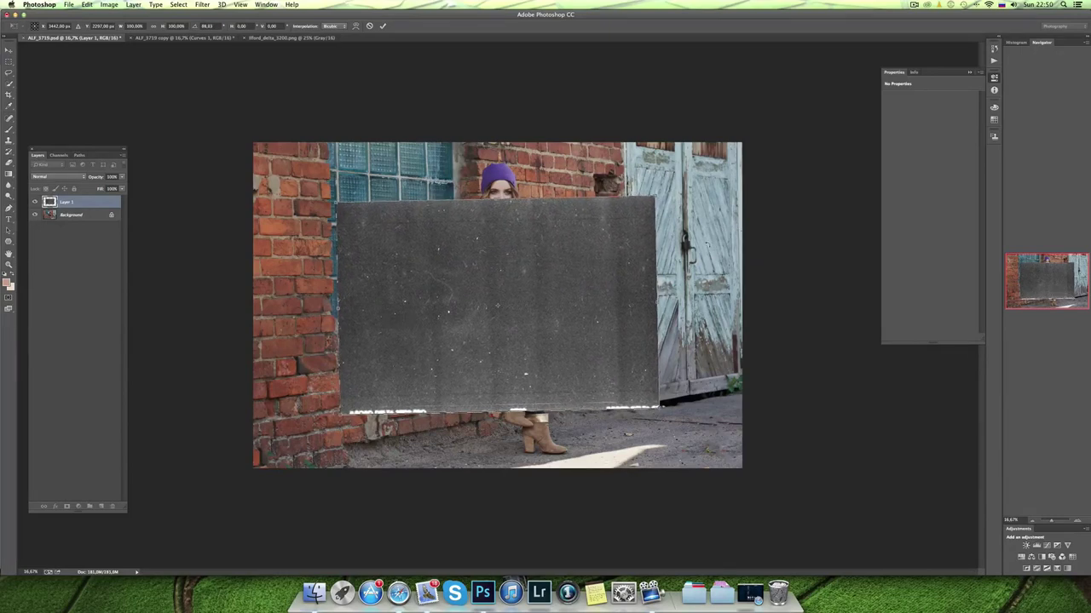
# Scale the grain layer to fill the frame, commit it, and hide Layer 1.
pyautogui.moveTo(338, 199); pyautogui.dragTo(243, 142)
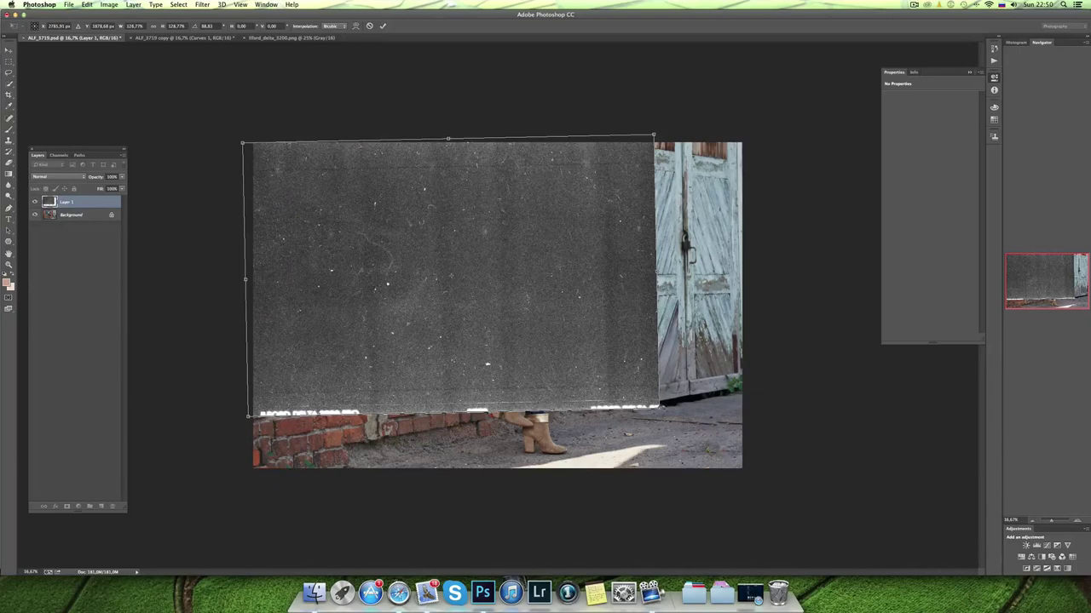
pyautogui.moveTo(658, 409); pyautogui.dragTo(721, 454)
pyautogui.moveTo(811, 446); pyautogui.dragTo(806, 454)
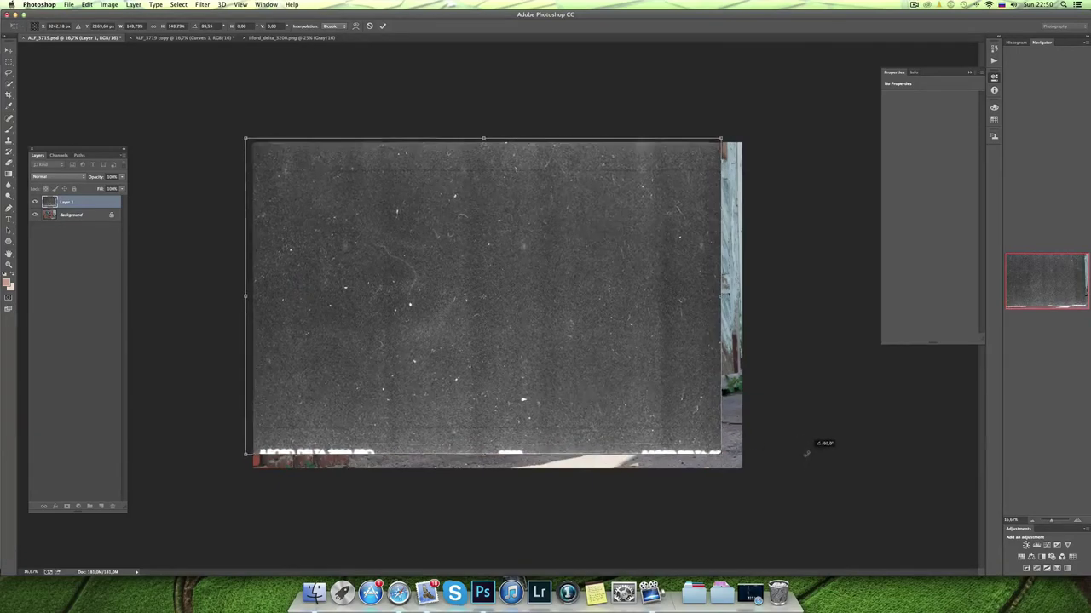
pyautogui.moveTo(614, 409); pyautogui.dragTo(620, 414)
pyautogui.moveTo(726, 466); pyautogui.dragTo(751, 470)
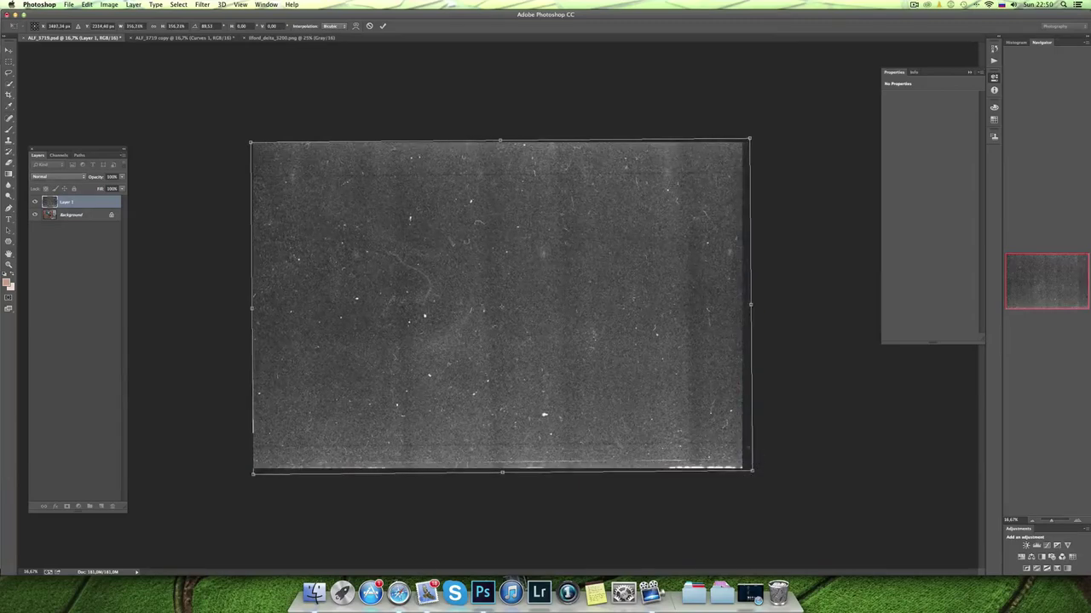
pyautogui.moveTo(665, 407); pyautogui.dragTo(659, 404)
pyautogui.press('b')
pyautogui.press('Return')
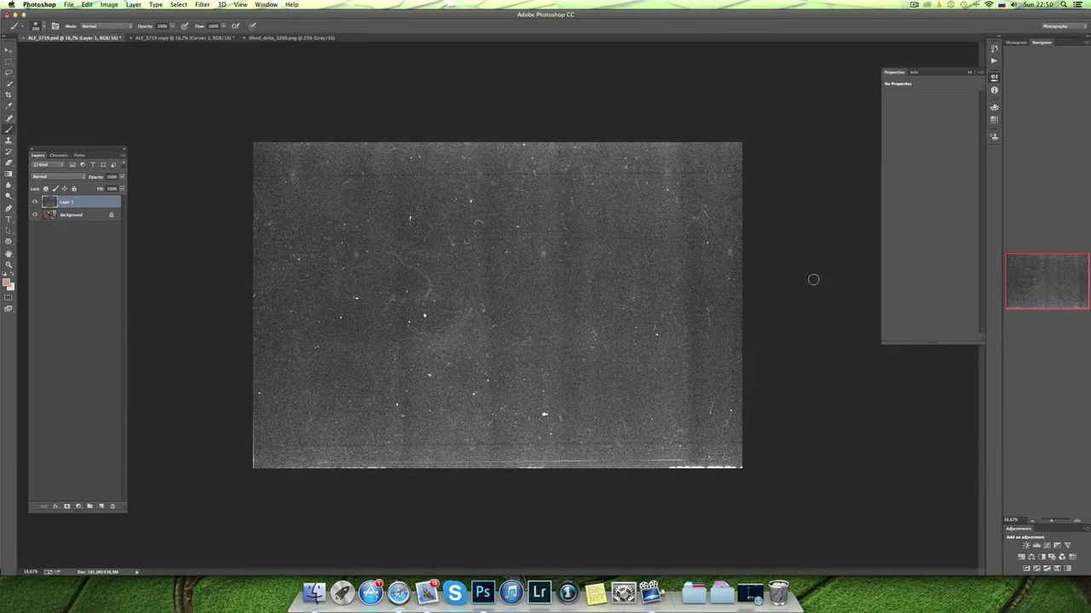
pyautogui.click(34, 202)
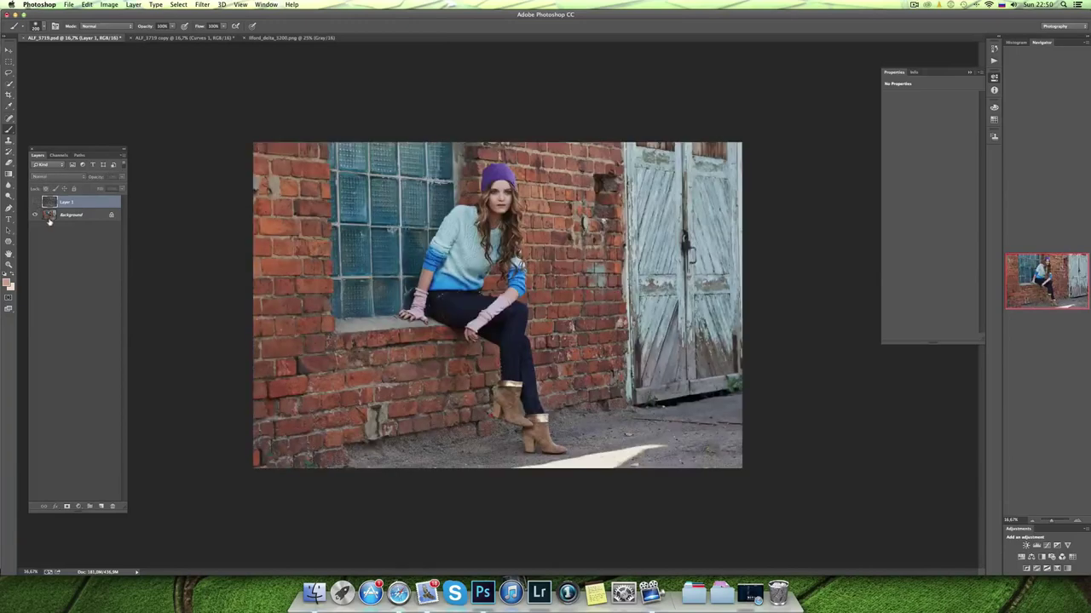
pyautogui.click(72, 215)
# Quick Look the Kodak_160VC.png scan in the grain-scans folder, then open it in Photoshop.
pyautogui.click(313, 591)
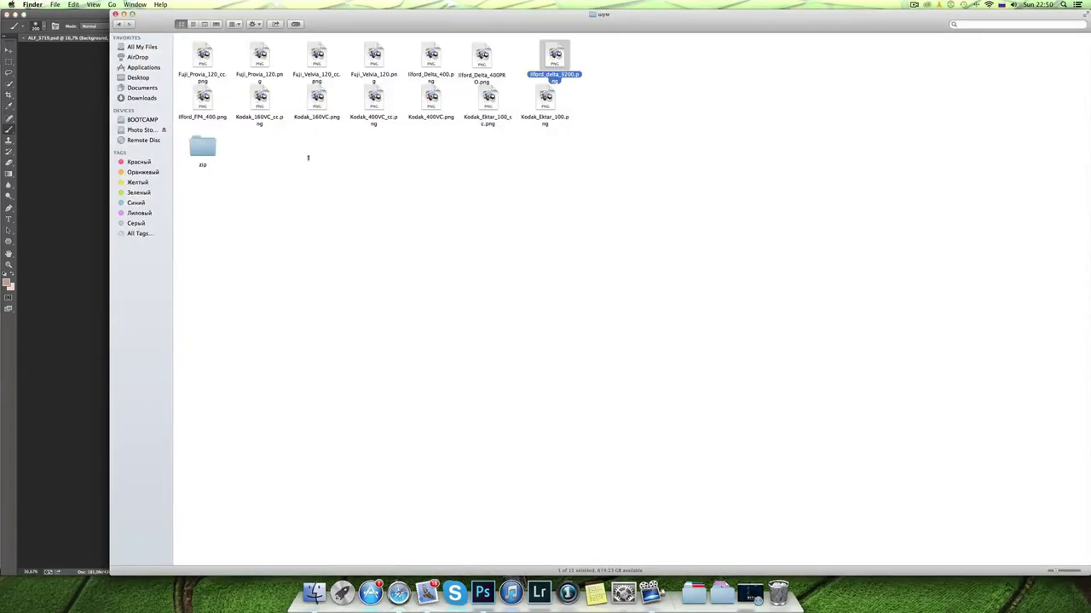
pyautogui.click(317, 106)
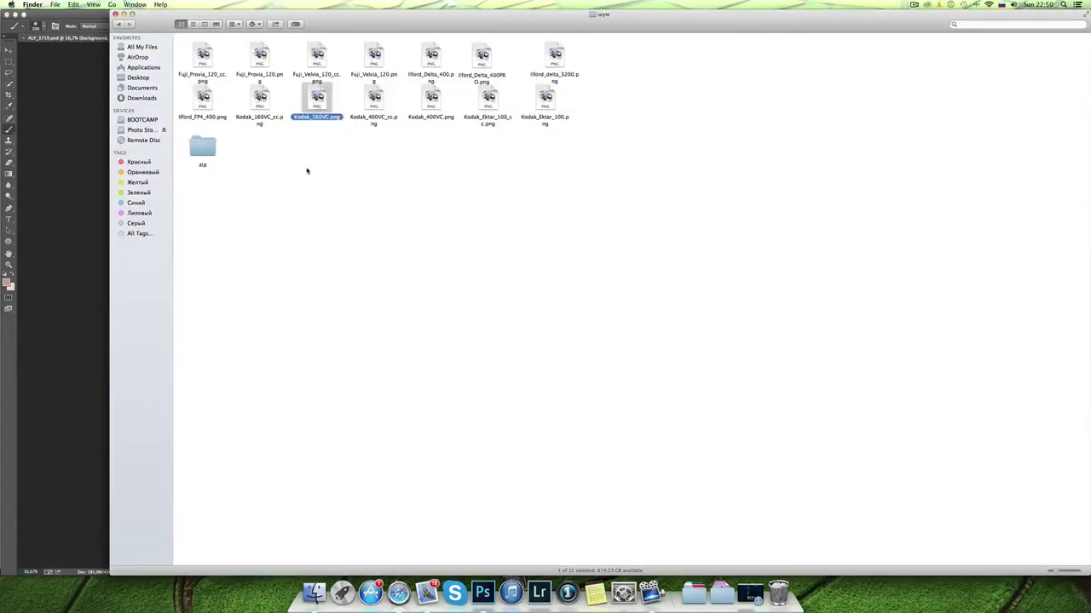
pyautogui.press('space')
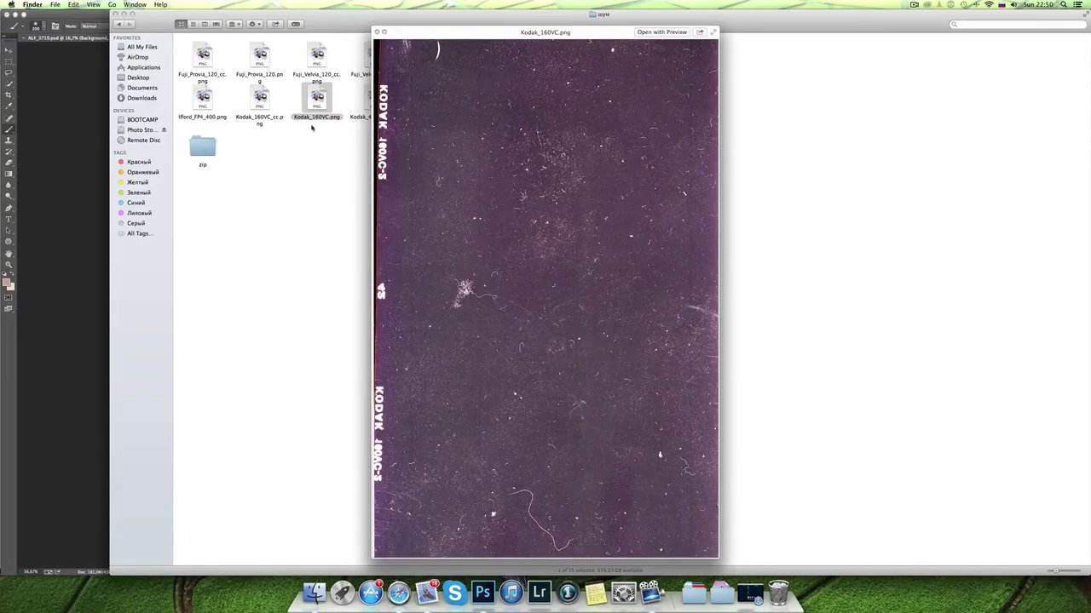
pyautogui.press('space')
pyautogui.moveTo(317, 103); pyautogui.dragTo(488, 592)
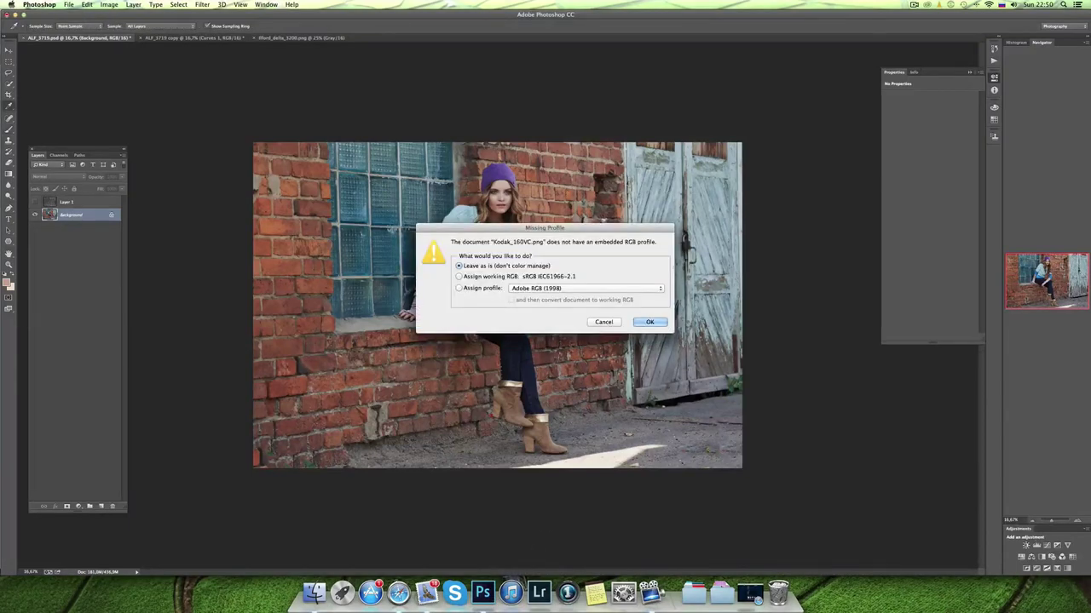
# Assign the working RGB profile to the scan and paste it into ALF_3719.psd.
pyautogui.click(504, 277)
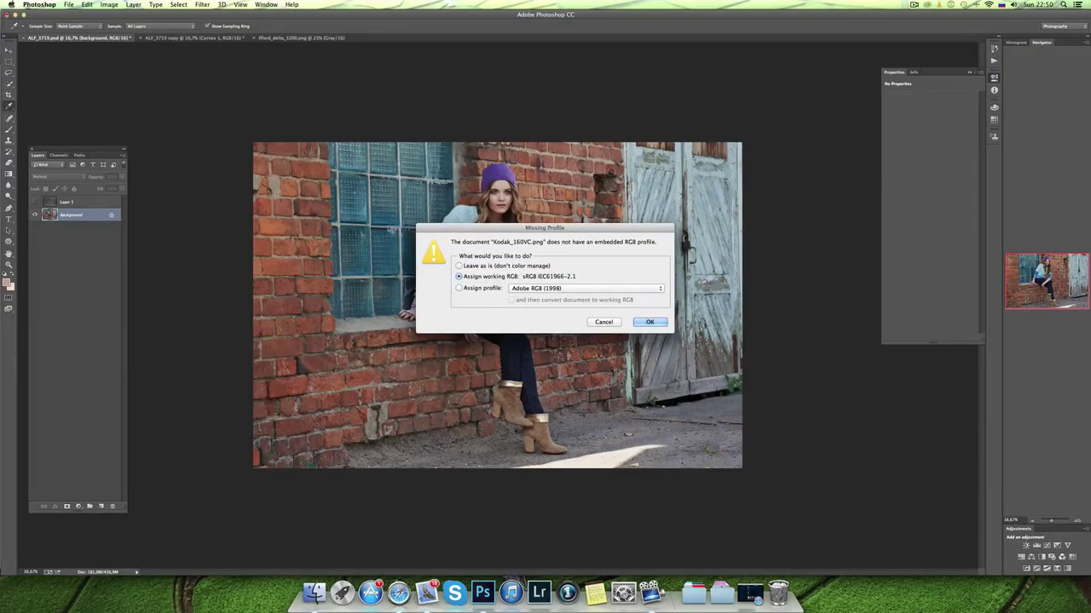
pyautogui.click(649, 322)
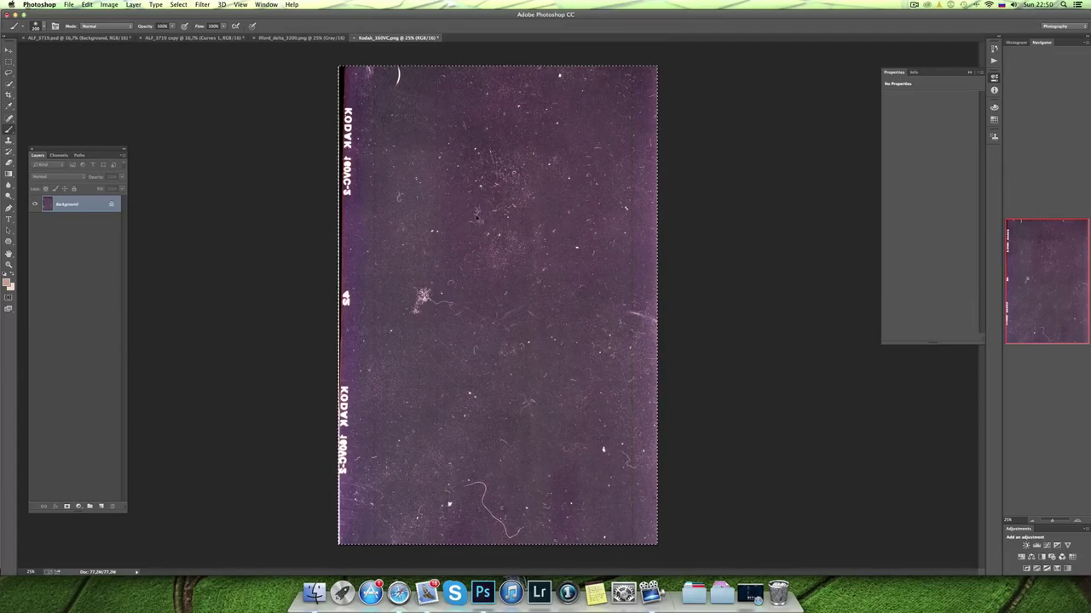
pyautogui.click(79, 38)
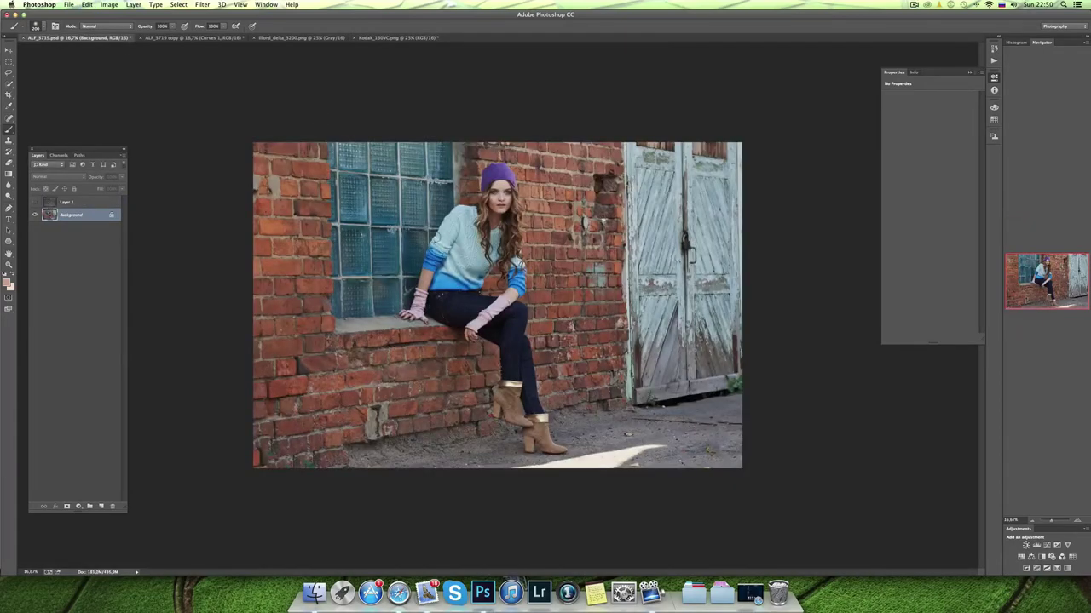
pyautogui.hotkey('ctrl', 'v')
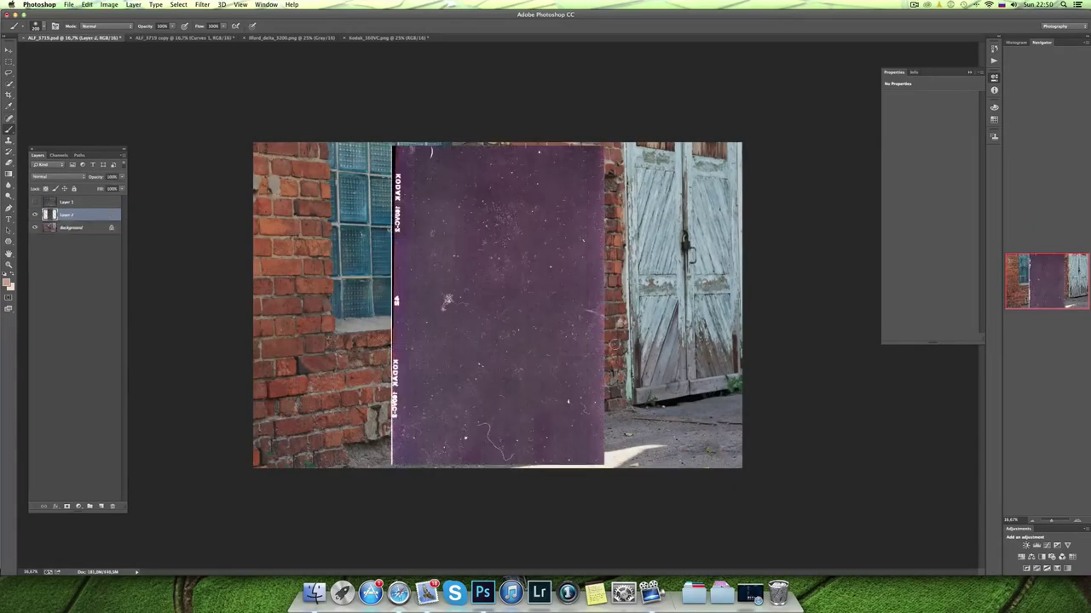
# Rotate the pasted film scan to landscape and scale it to cover the whole portrait.
pyautogui.hotkey('ctrl', 't')
pyautogui.moveTo(431, 153)
pyautogui.mouseDown()
pyautogui.moveTo(748, 248)
pyautogui.moveTo(767, 222)
pyautogui.mouseUp()
pyautogui.moveTo(541, 274); pyautogui.dragTo(459, 224)
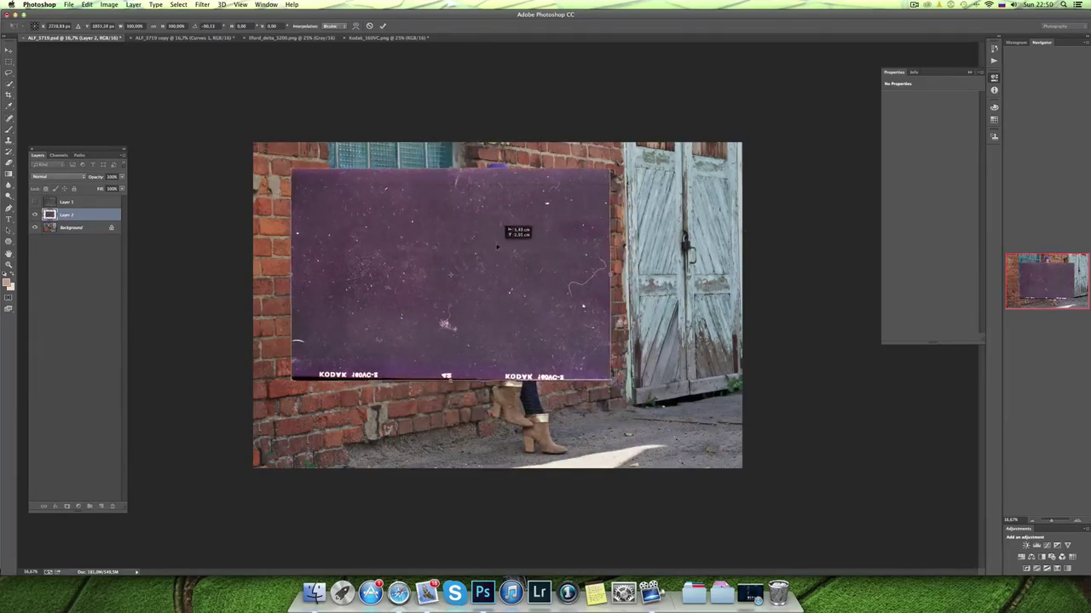
pyautogui.moveTo(571, 353); pyautogui.dragTo(733, 492)
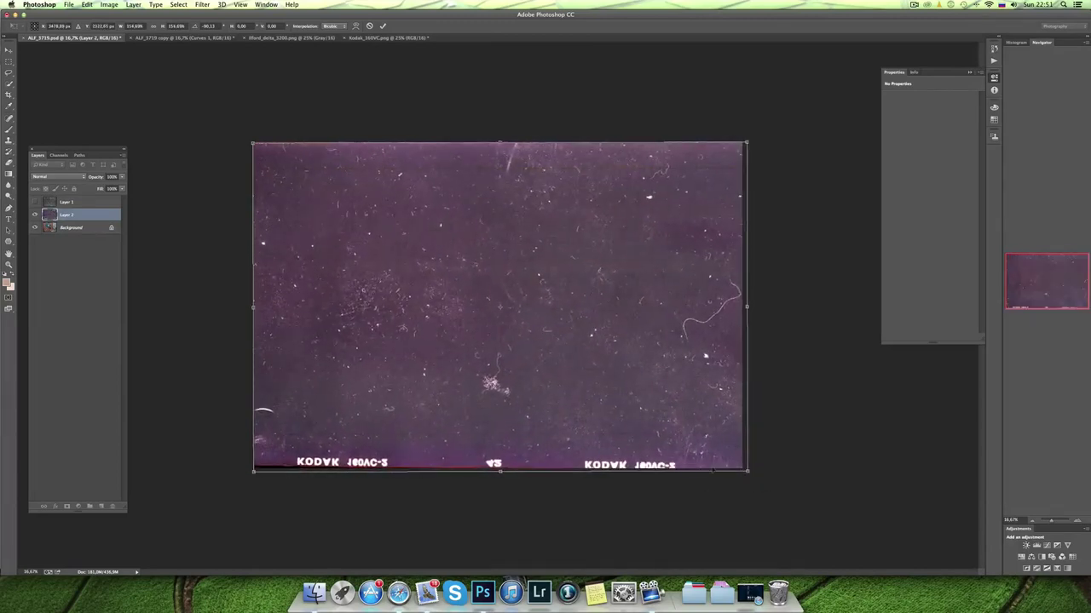
pyautogui.press('Return')
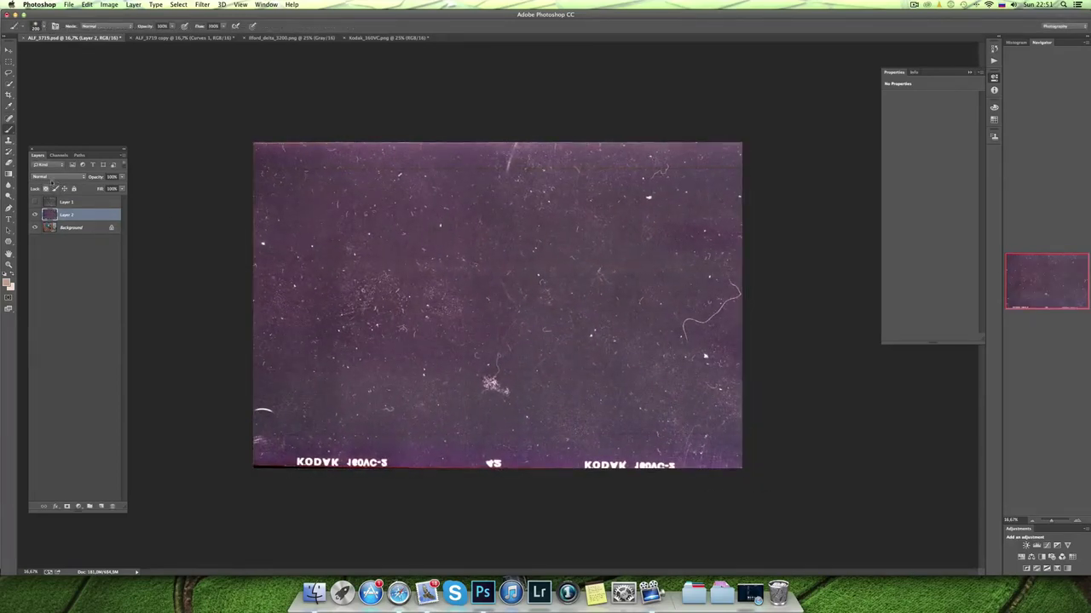
# Try Overlay and Soft Light on the film layer, settling on Soft Light blending.
pyautogui.click(51, 177)
pyautogui.click(53, 255)
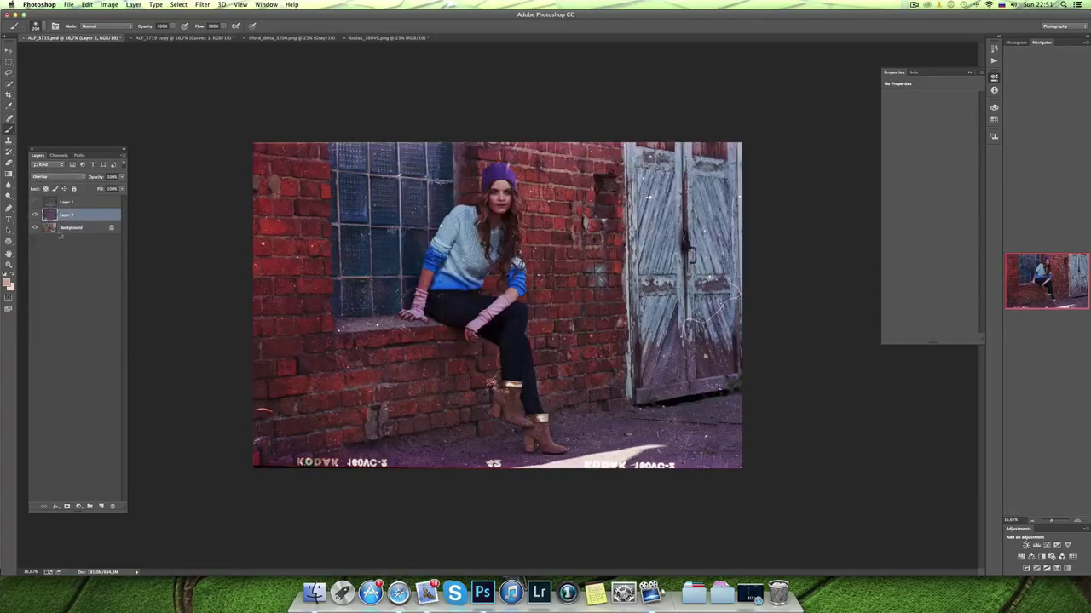
pyautogui.click(70, 179)
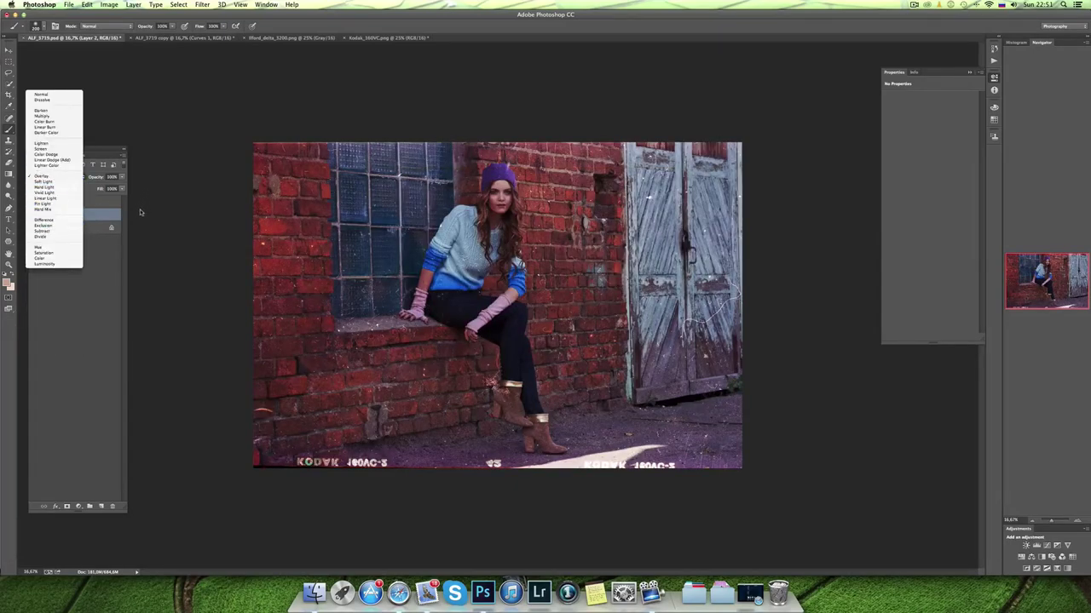
pyautogui.click(157, 204)
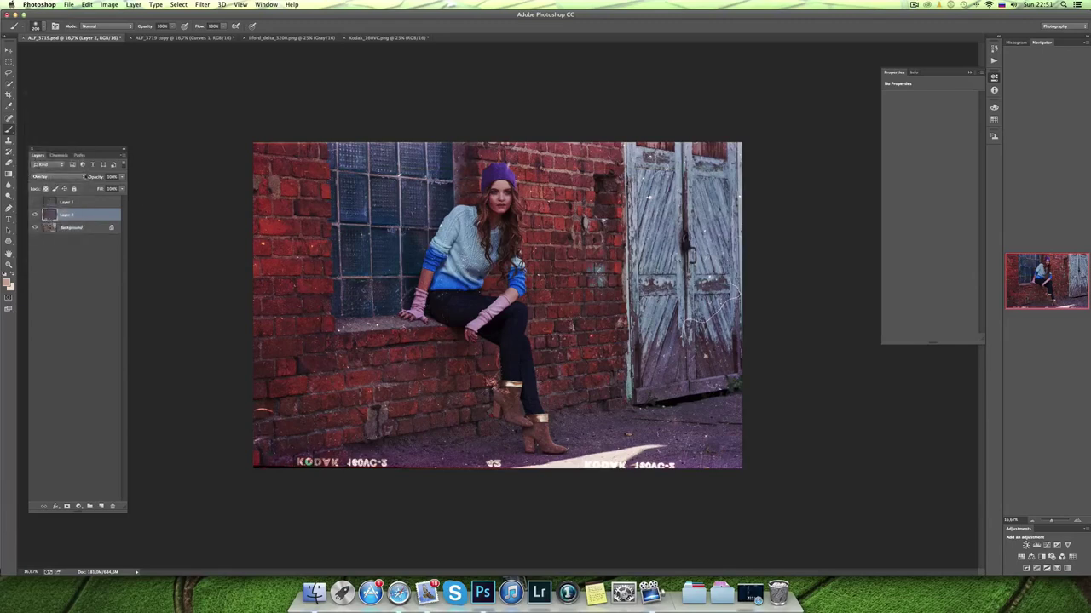
pyautogui.click(52, 177)
pyautogui.click(43, 181)
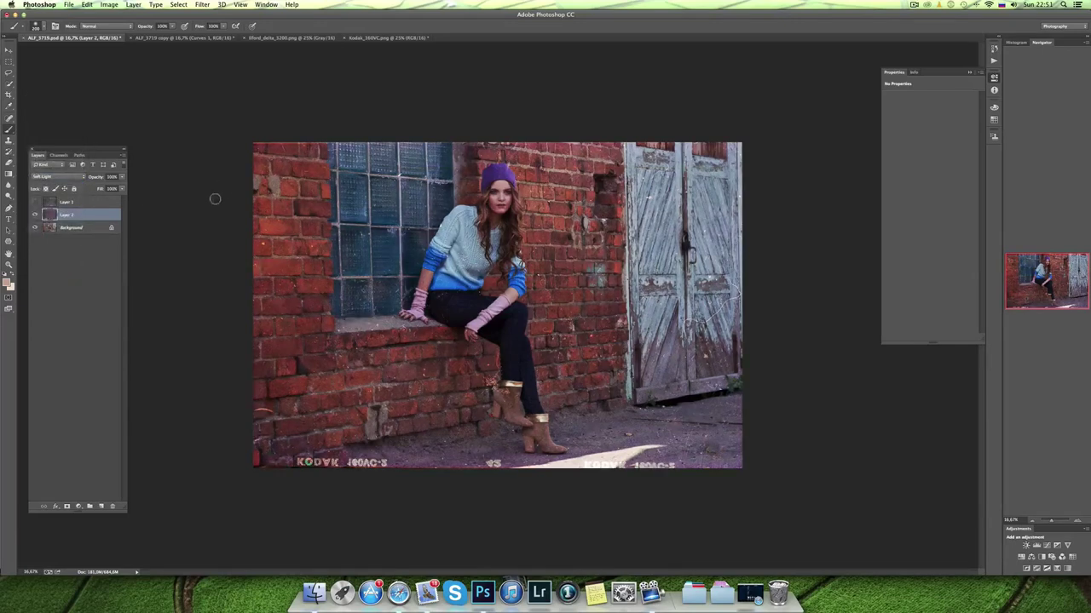
pyautogui.click(69, 179)
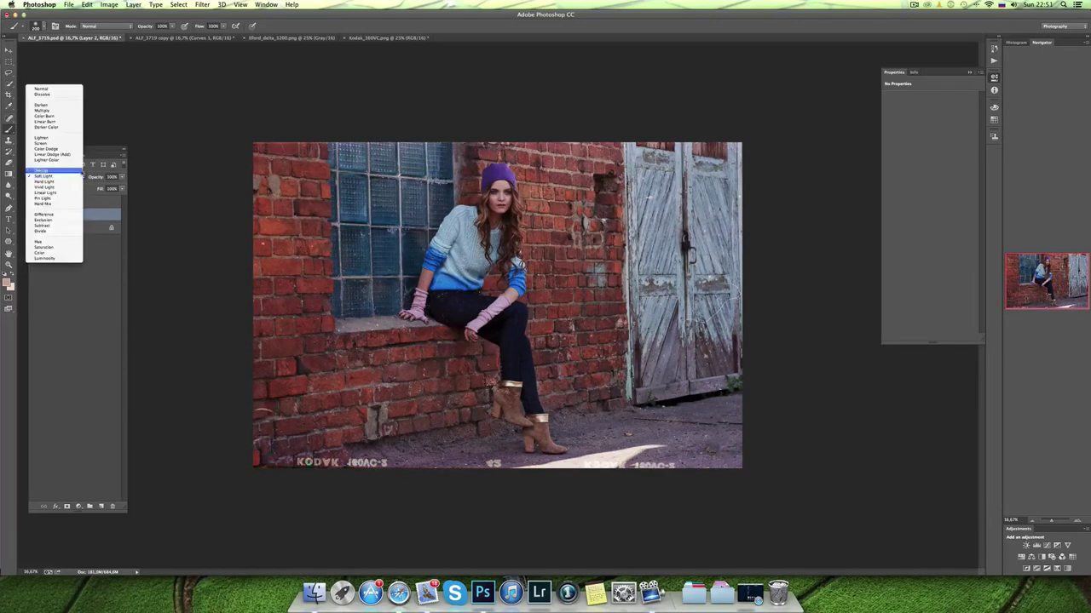
pyautogui.click(166, 167)
pyautogui.click(52, 177)
pyautogui.click(55, 172)
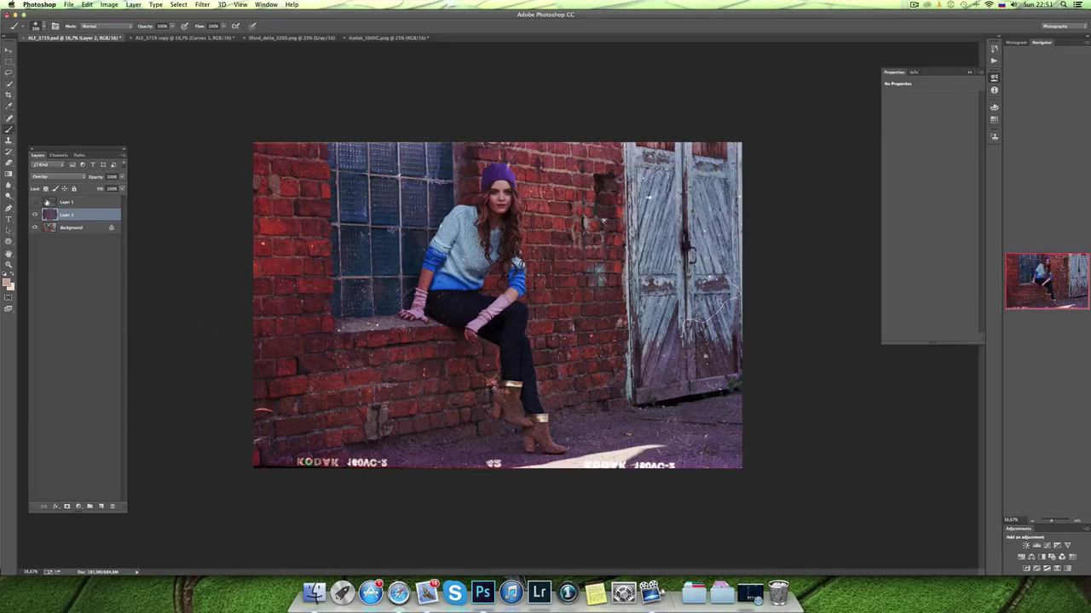
pyautogui.click(51, 177)
pyautogui.click(42, 181)
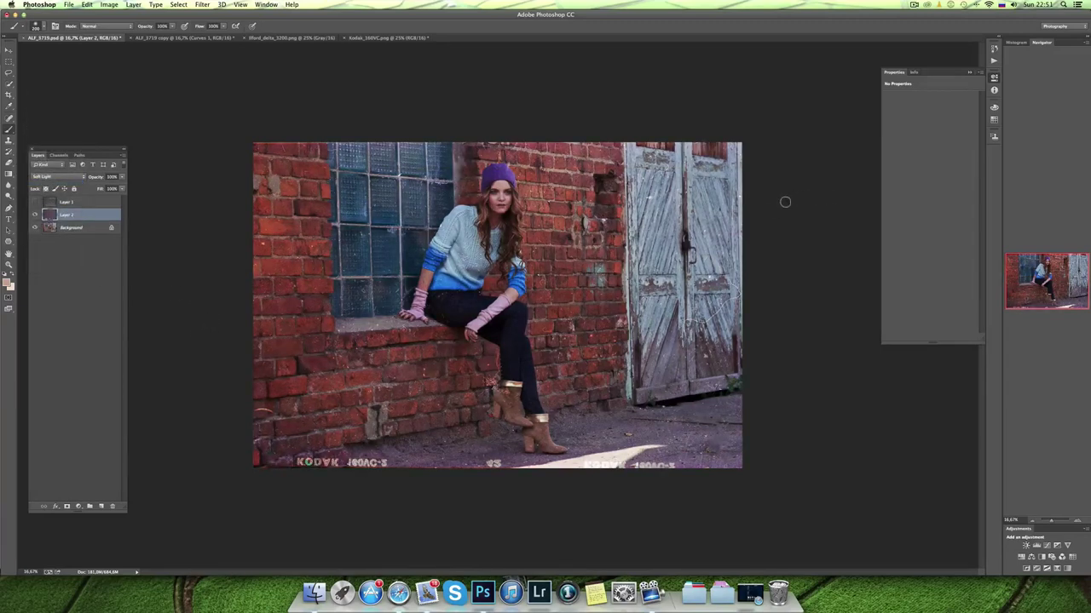
# Toggle the film layer's visibility to compare the portrait with and without it.
pyautogui.click(35, 216)
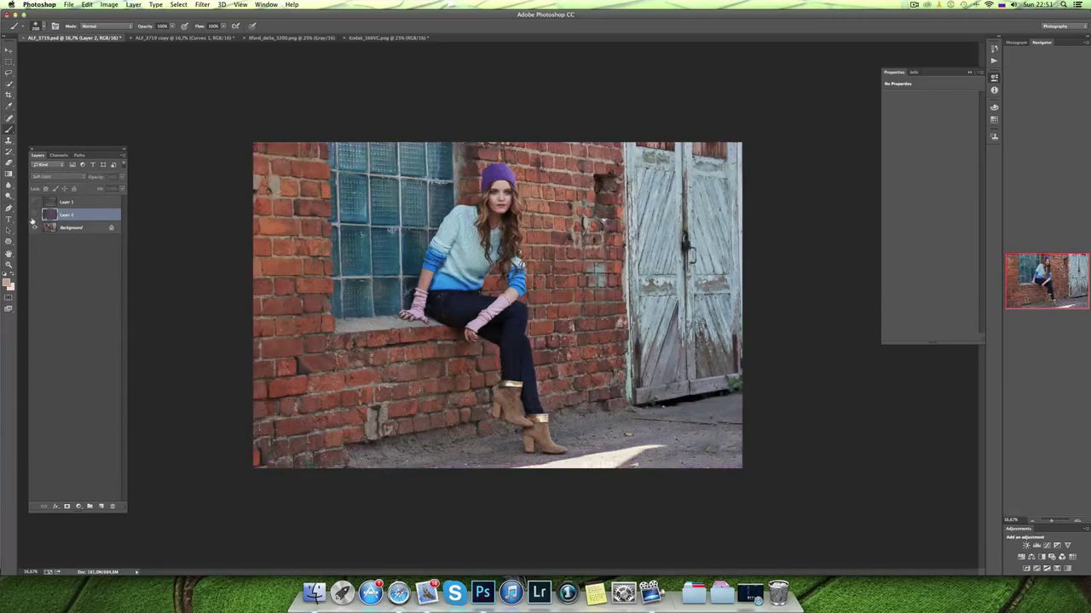
pyautogui.click(35, 215)
pyautogui.keyDown('alt'); pyautogui.click(35, 215); pyautogui.keyUp('alt')
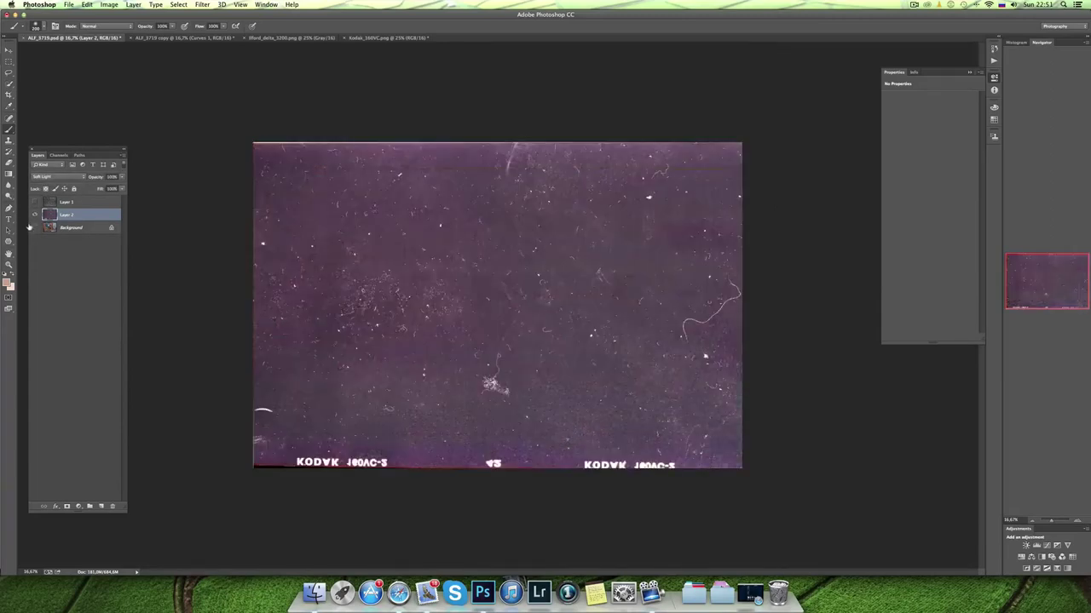
pyautogui.keyDown('alt'); pyautogui.click(35, 215); pyautogui.keyUp('alt')
pyautogui.click(35, 216)
pyautogui.click(35, 215)
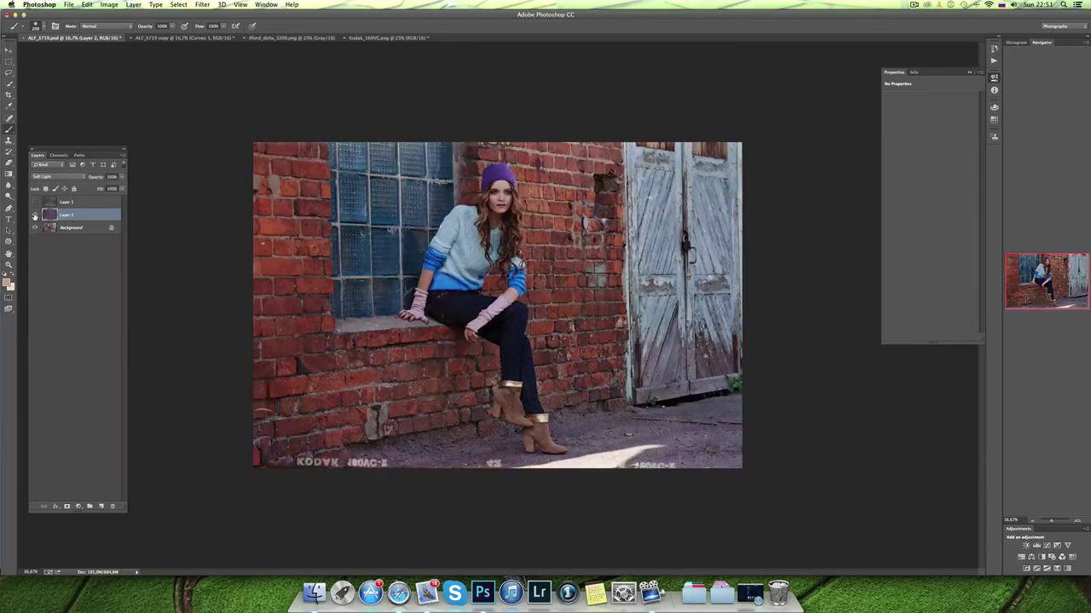
pyautogui.click(34, 216)
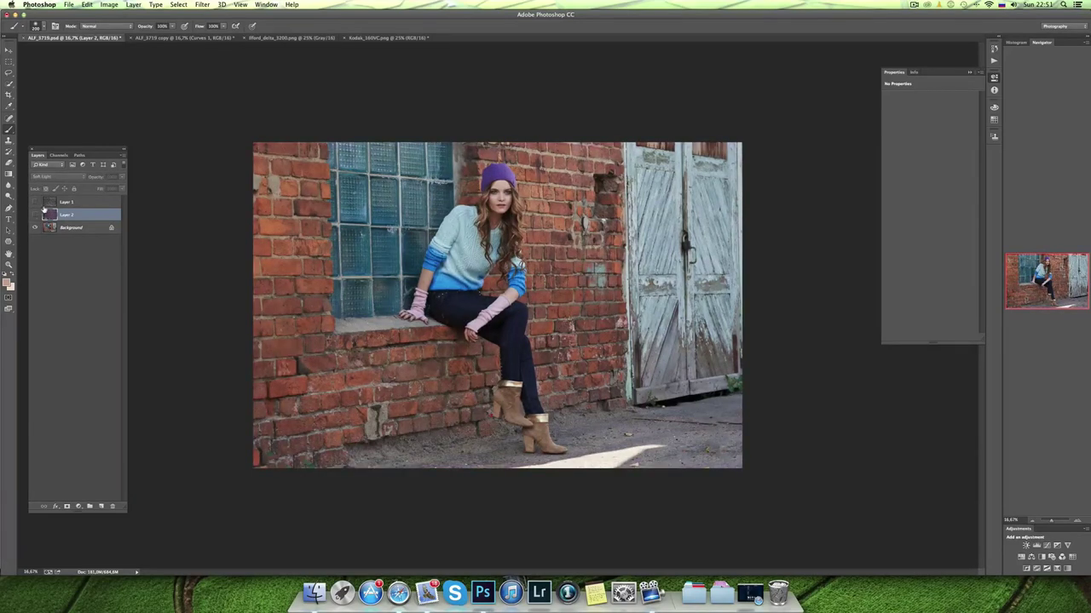
pyautogui.click(35, 215)
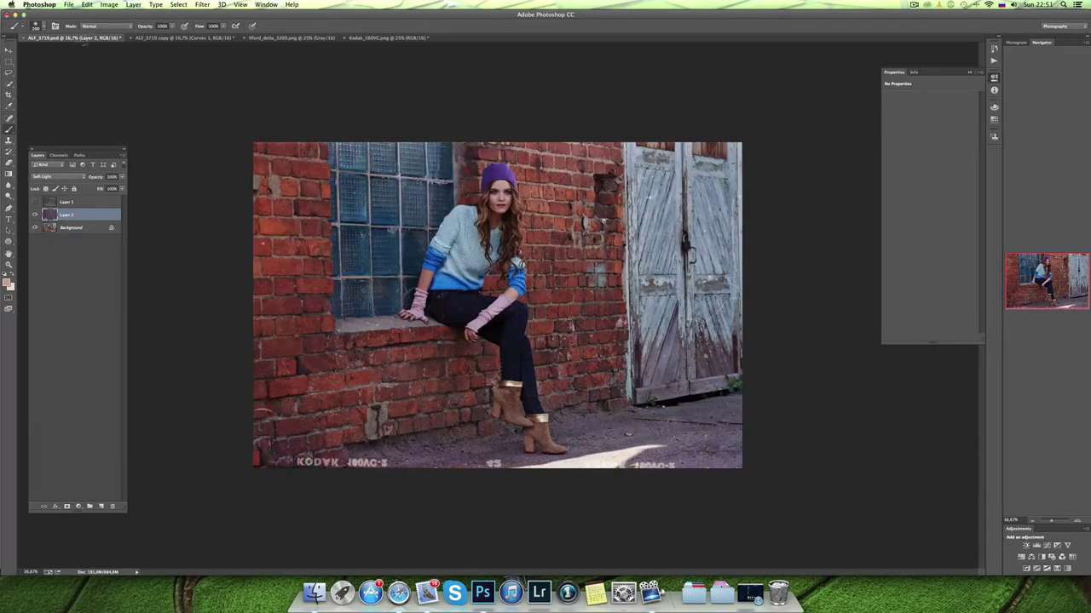
pyautogui.click(109, 5)
pyautogui.moveTo(124, 28)
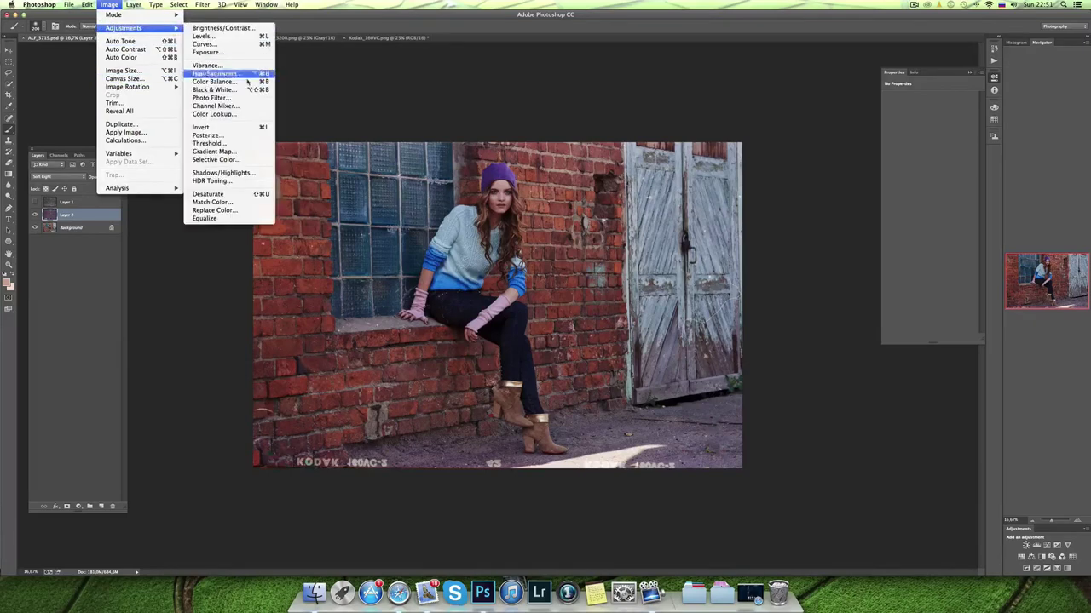
# Desaturate the Kodak film layer to grey, comparing the texture alone and the full composite.
pyautogui.click(242, 196)
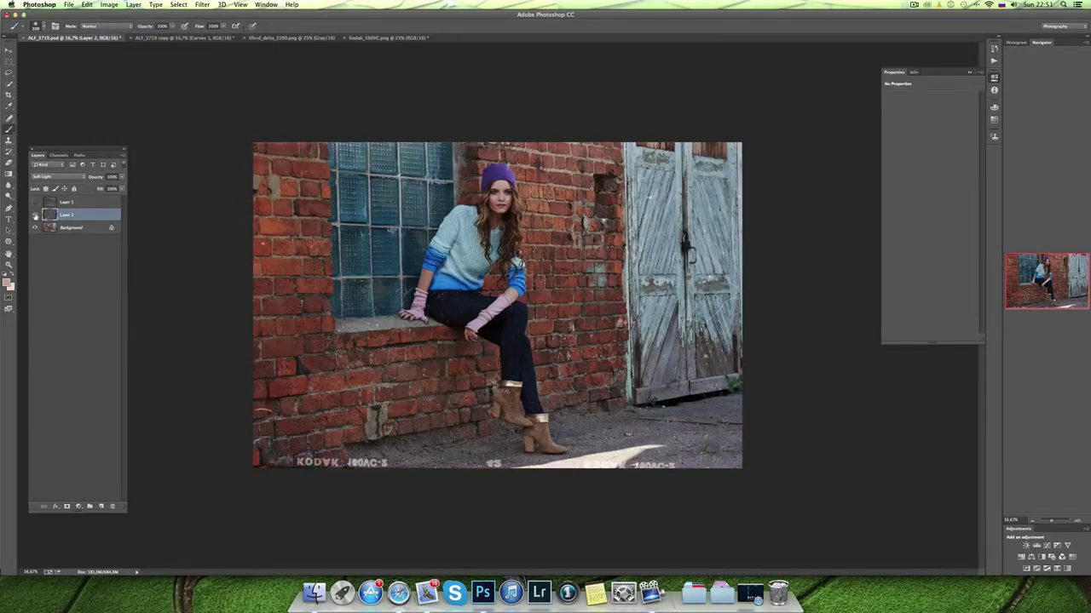
pyautogui.click(34, 216)
pyautogui.click(34, 215)
pyautogui.click(35, 215)
pyautogui.click(35, 216)
pyautogui.click(35, 215)
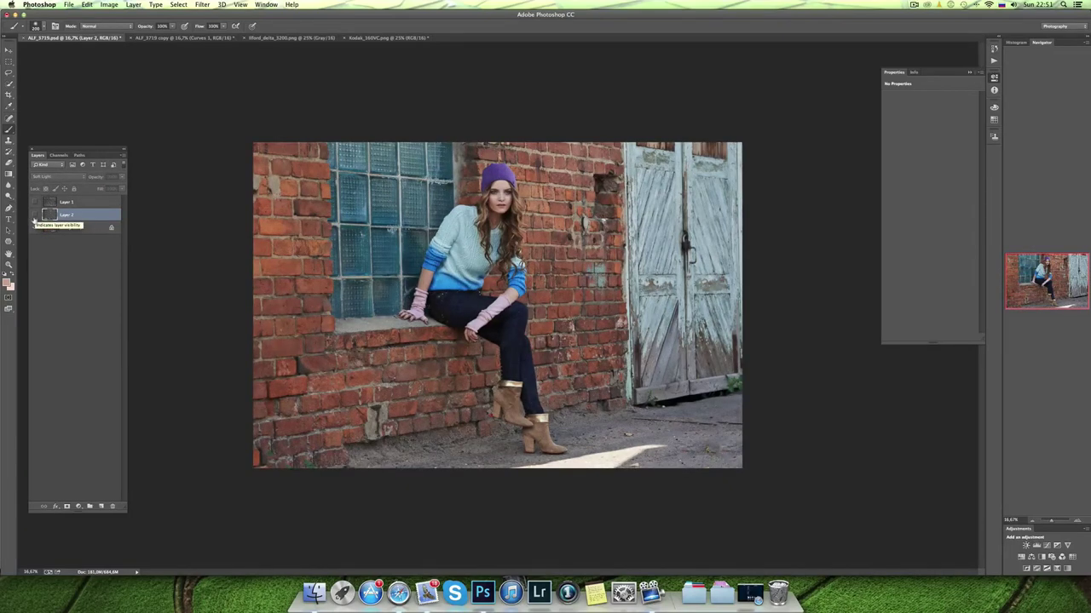
pyautogui.click(35, 216)
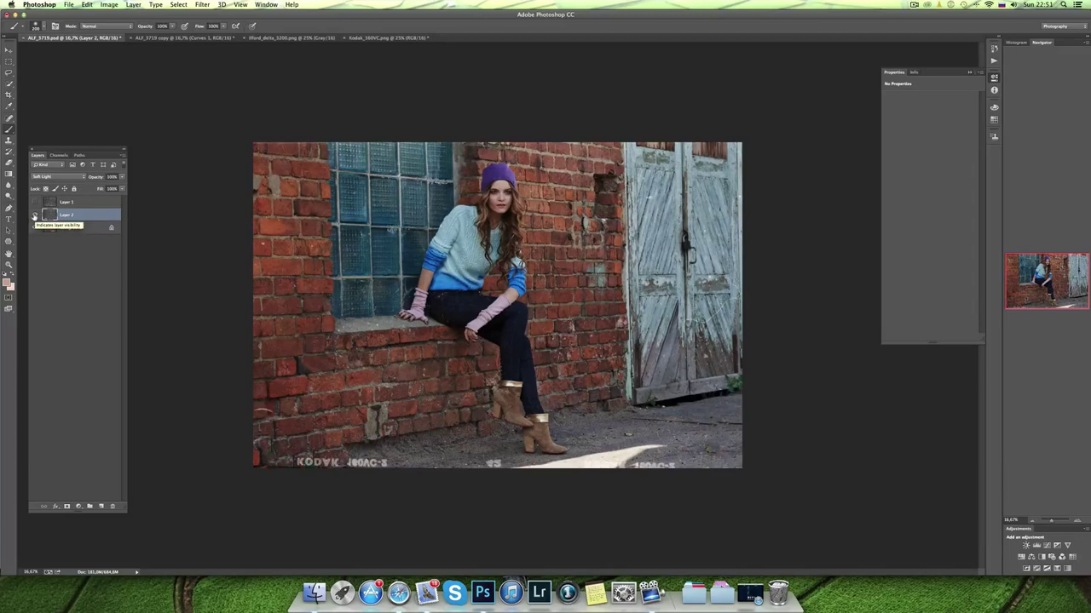
pyautogui.keyDown('alt'); pyautogui.click(35, 216); pyautogui.keyUp('alt')
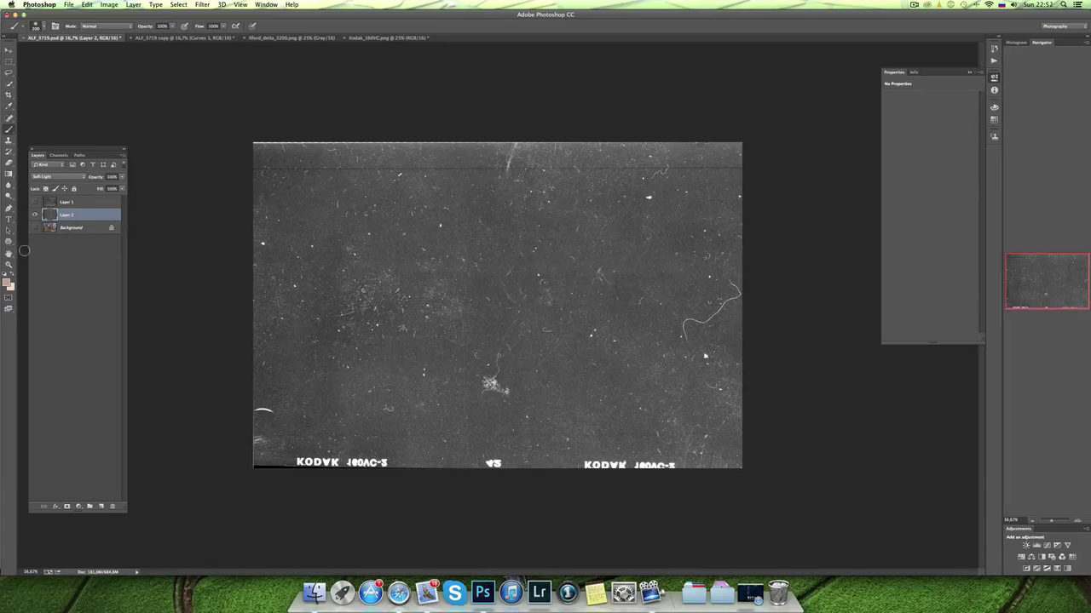
pyautogui.click(35, 215)
pyautogui.click(35, 227)
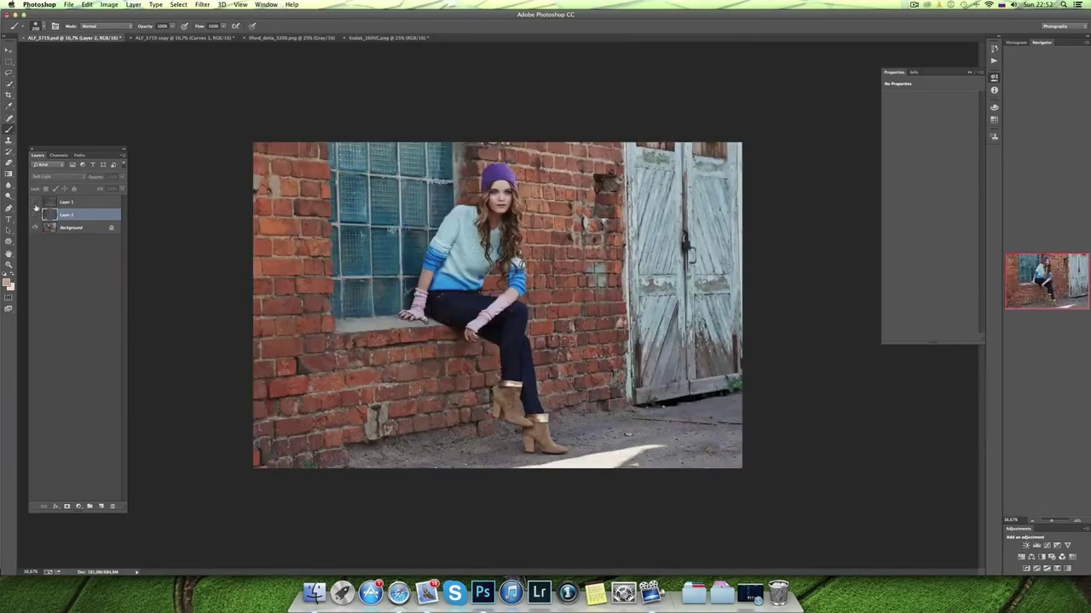
pyautogui.click(35, 214)
# Set the Delta 3200 grain layer (Layer 1) to Soft Light blending.
pyautogui.click(55, 204)
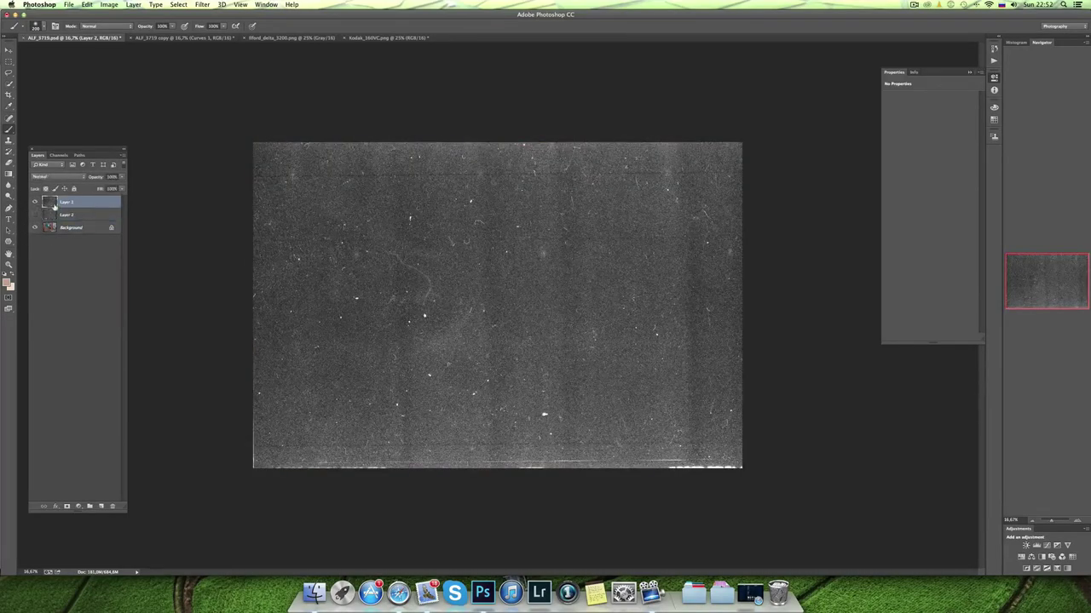
pyautogui.click(57, 176)
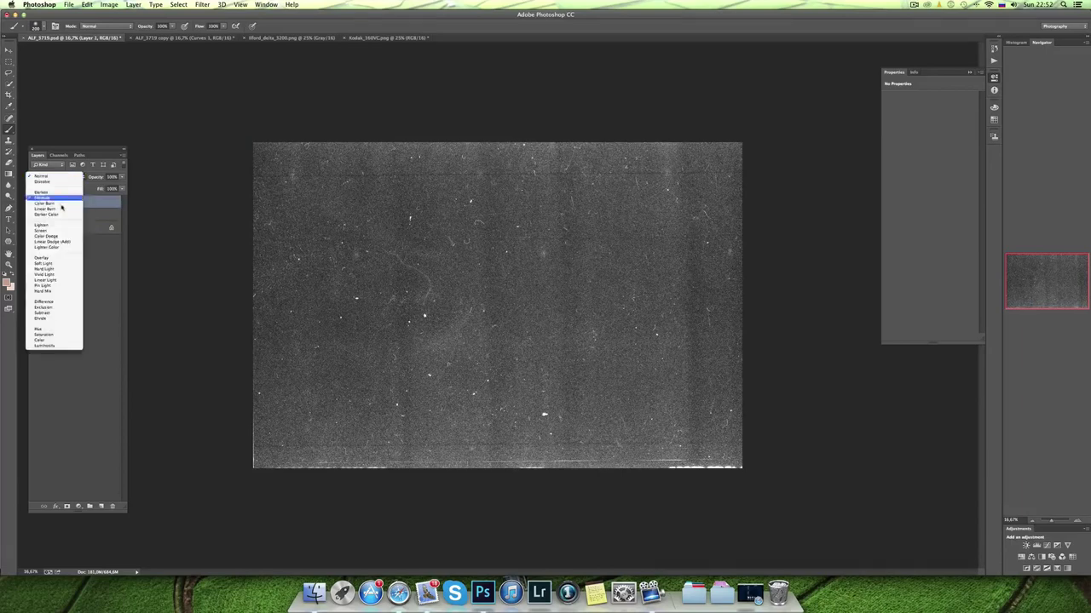
pyautogui.click(62, 266)
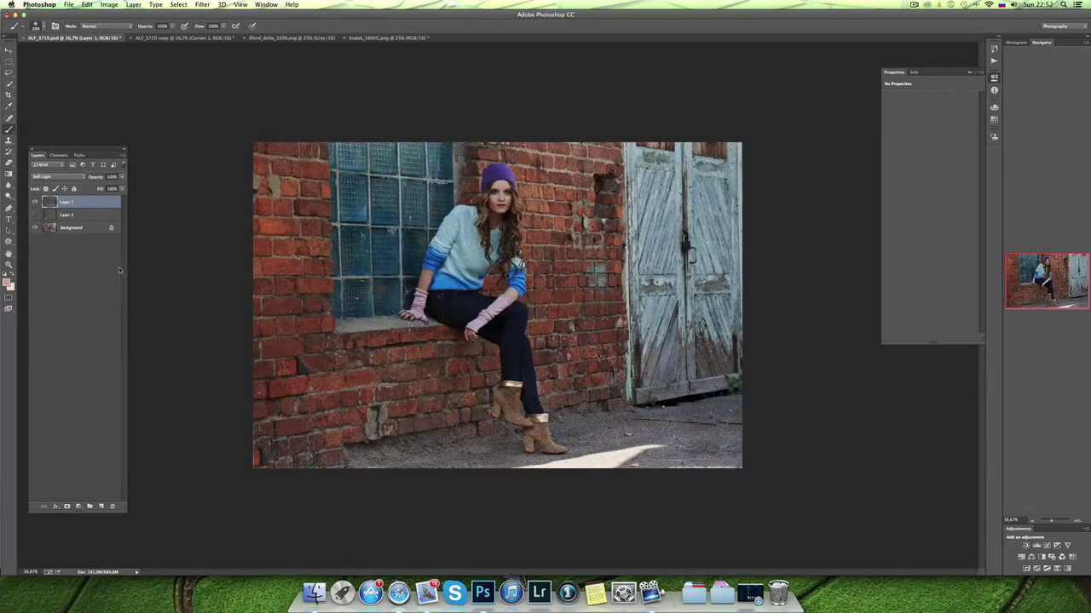
# Add a Curves adjustment above Background, lifting the black point to about output 30.
pyautogui.click(93, 228)
pyautogui.click(78, 506)
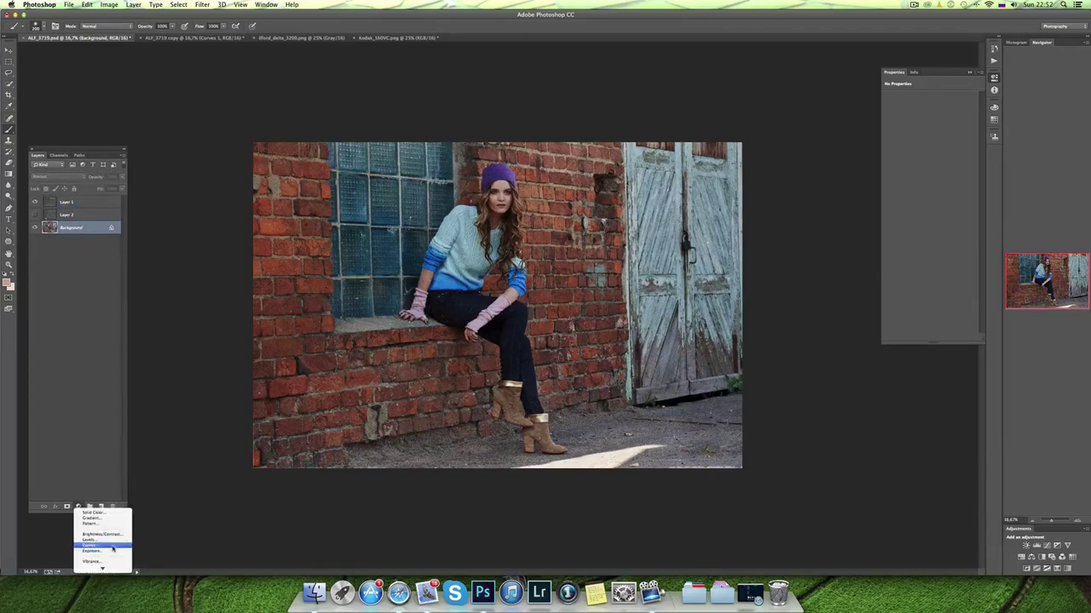
pyautogui.click(111, 547)
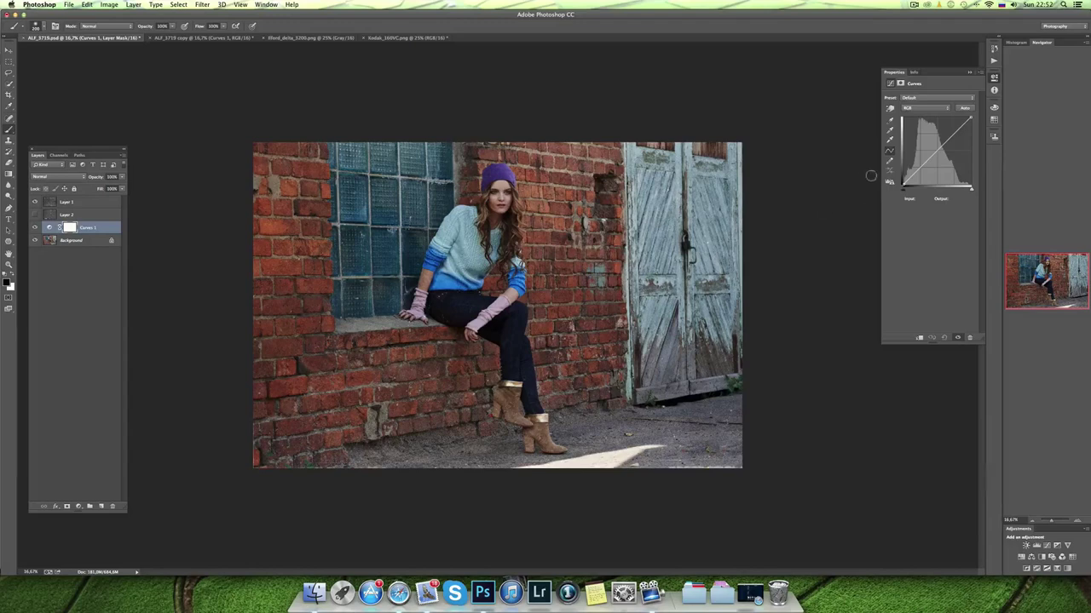
pyautogui.moveTo(903, 186); pyautogui.dragTo(903, 177)
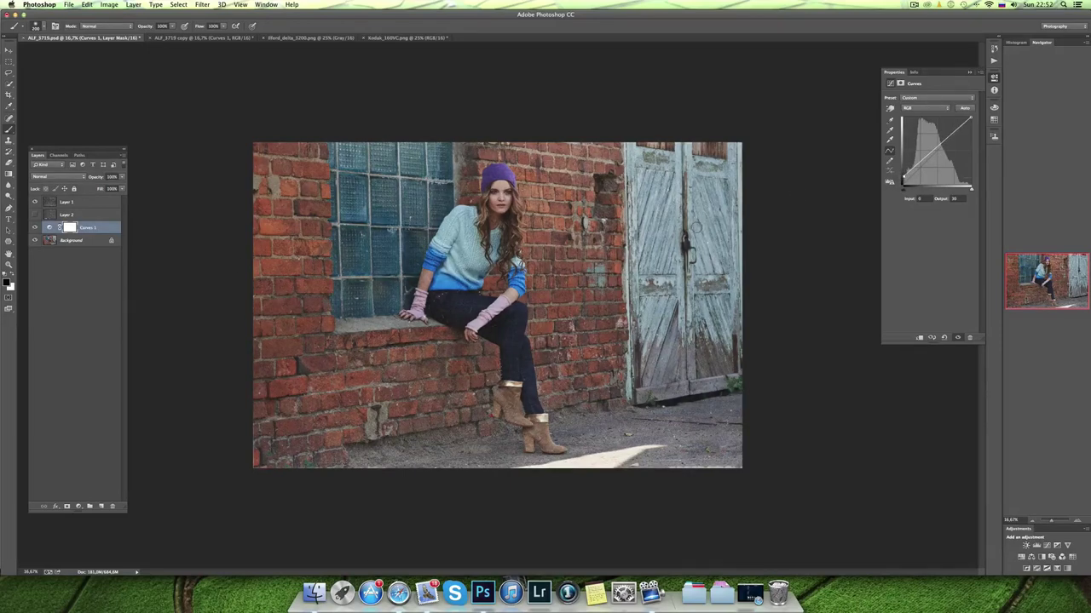
pyautogui.click(100, 202)
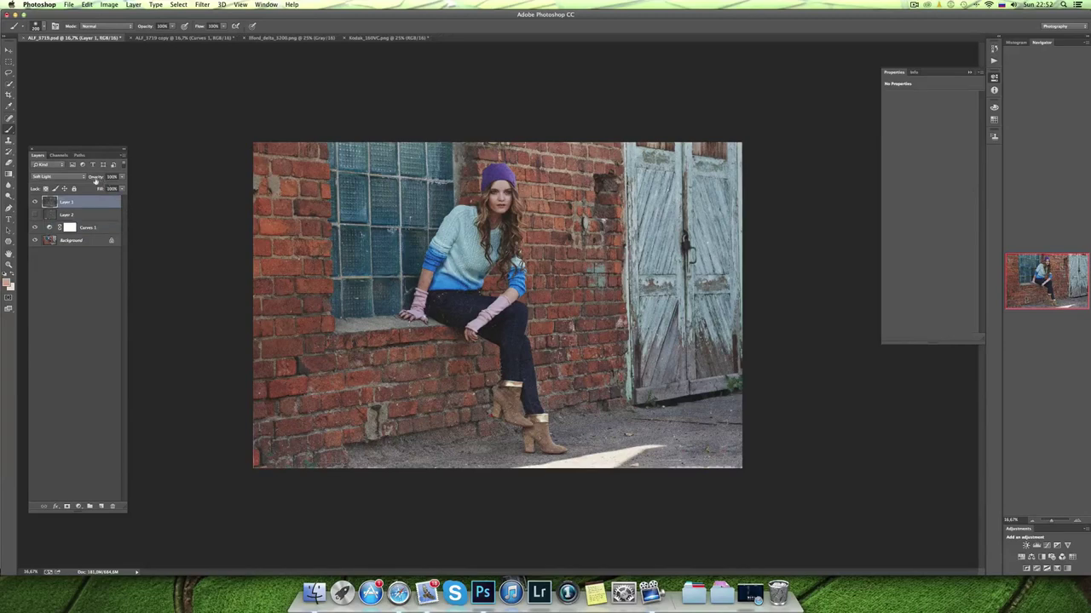
# Drop Layer 1's opacity to 70% and toggle Curves 1 to compare the result.
pyautogui.moveTo(96, 180); pyautogui.dragTo(90, 180)
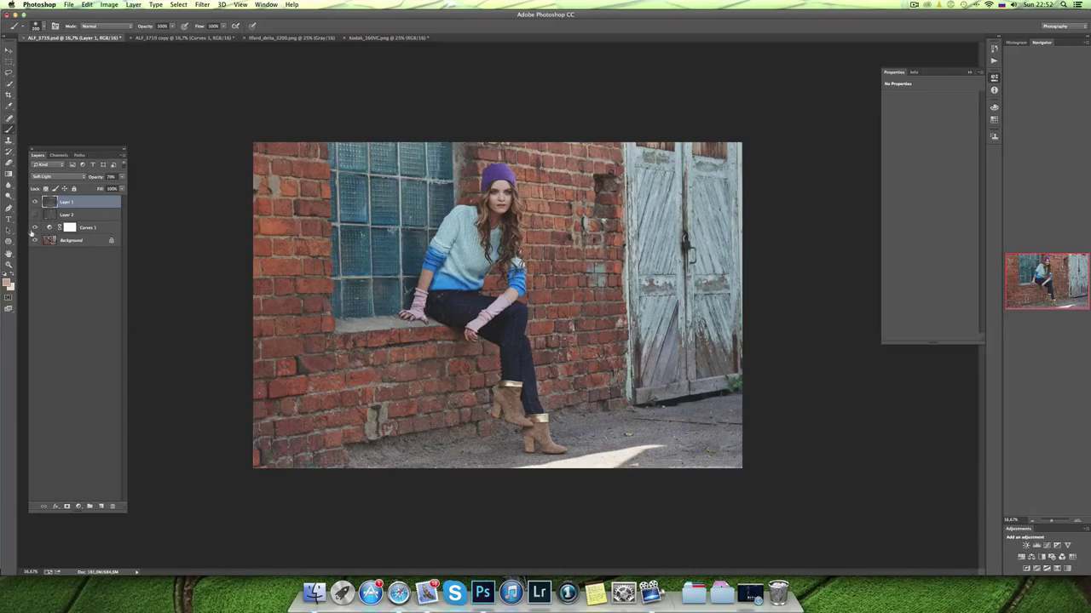
pyautogui.click(35, 227)
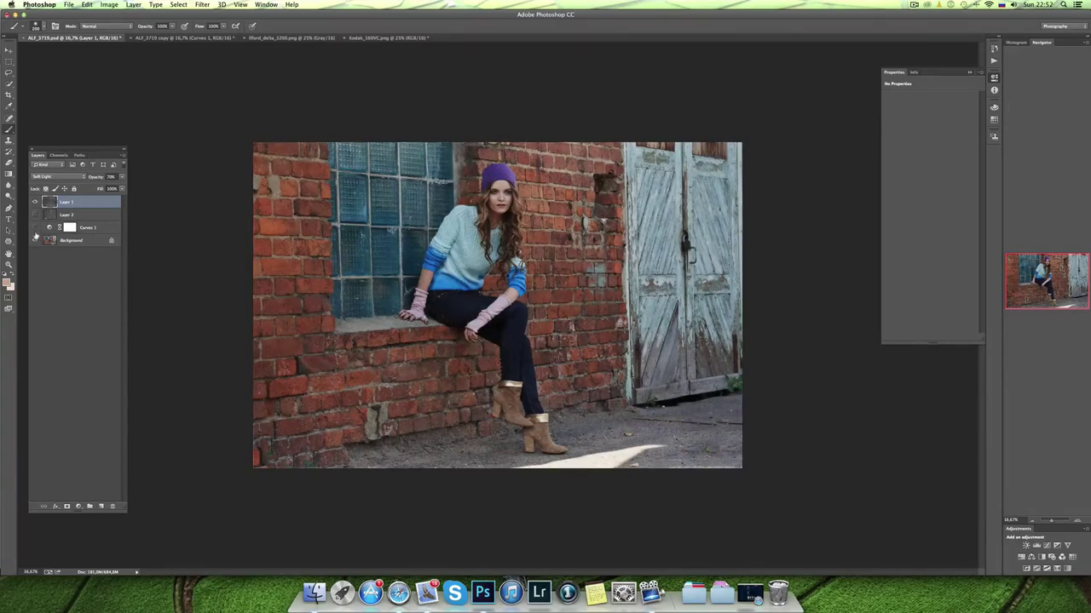
pyautogui.click(35, 229)
pyautogui.click(35, 229)
pyautogui.click(35, 228)
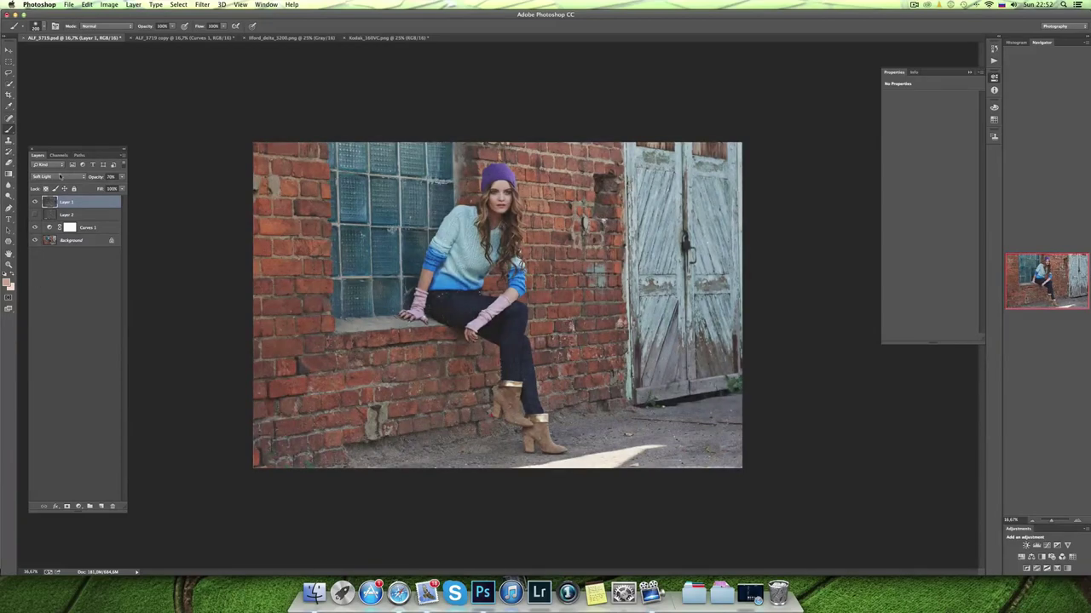
pyautogui.click(60, 176)
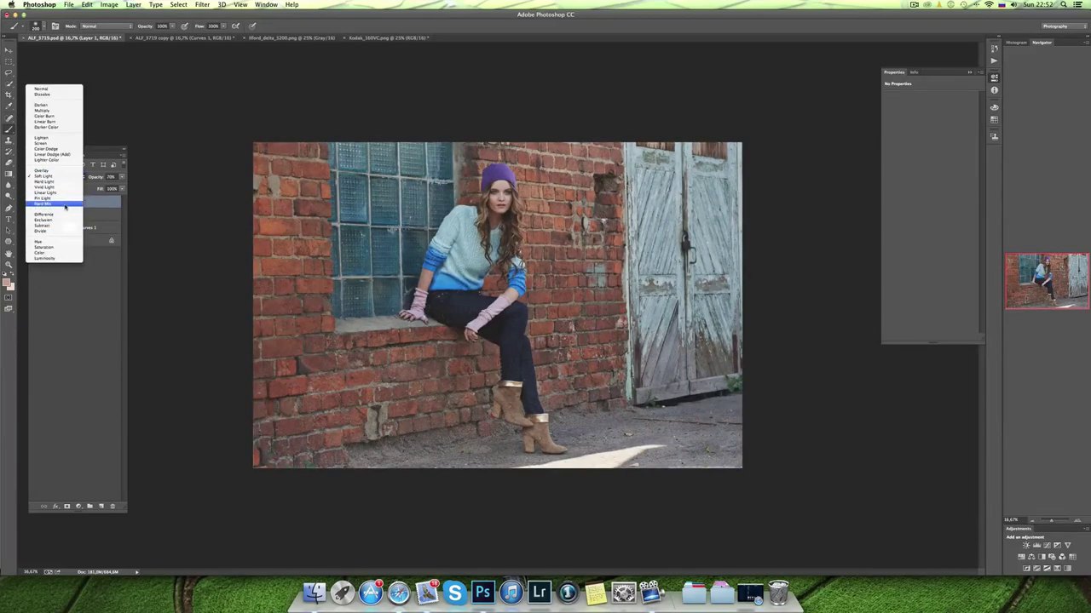
pyautogui.click(59, 290)
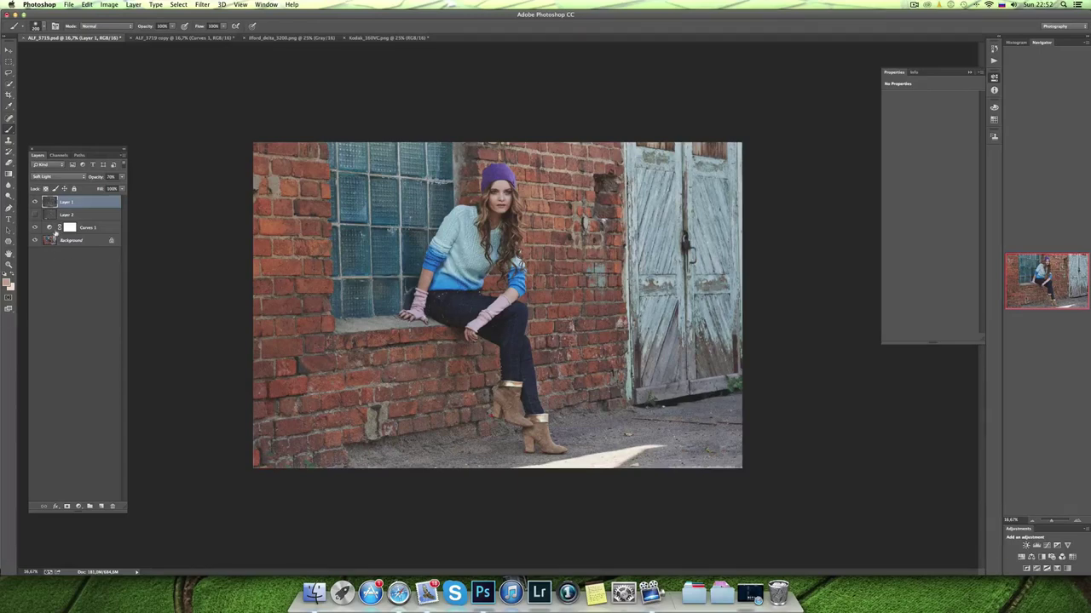
pyautogui.click(45, 229)
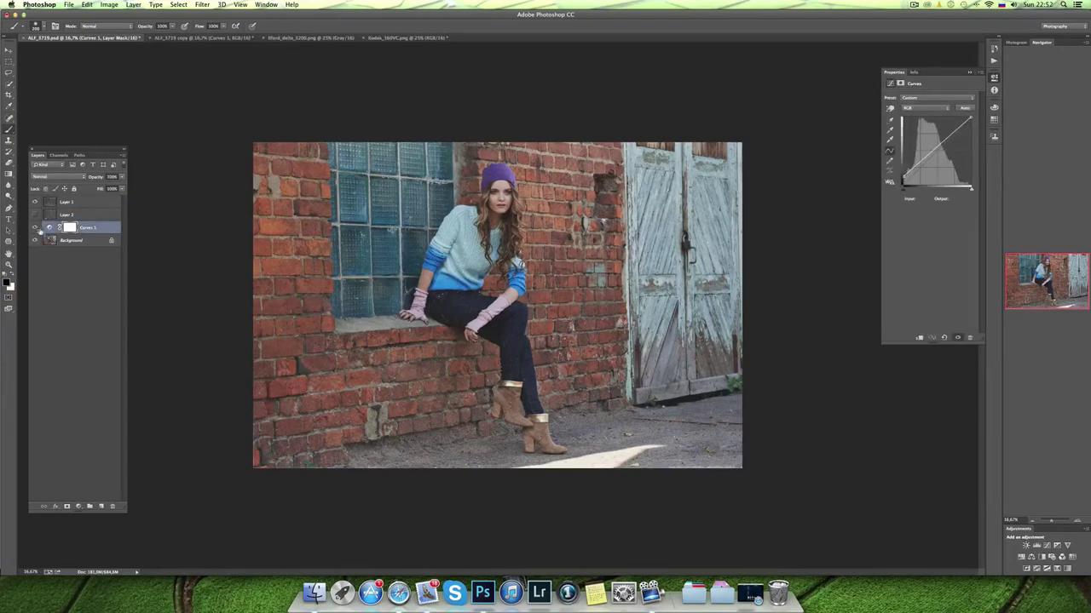
# Add a Hue/Saturation layer above Background at 70% opacity, then group the edit layers as Group 1.
pyautogui.click(35, 228)
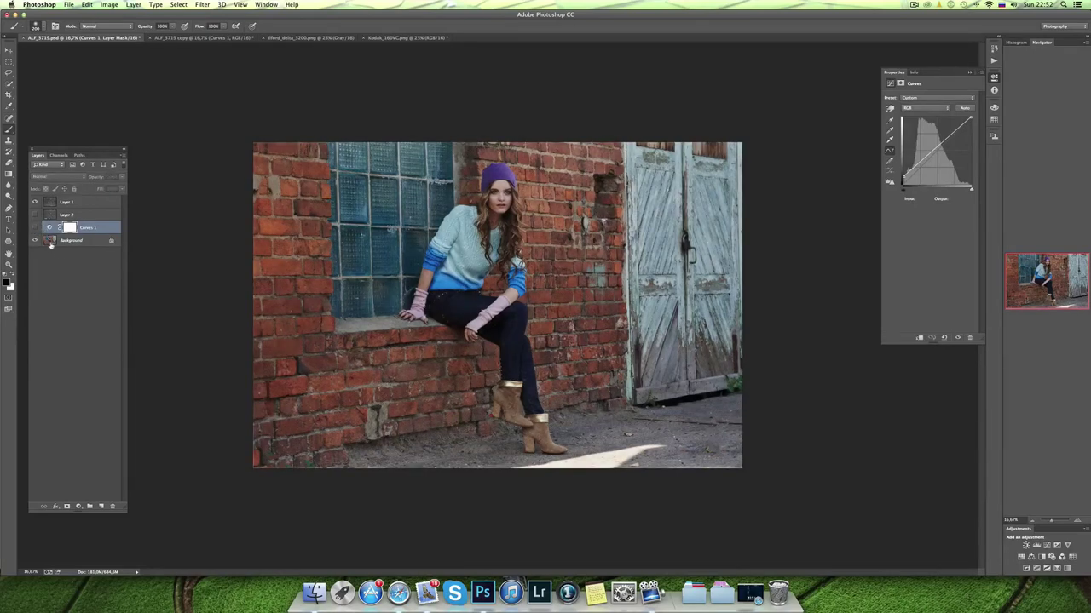
pyautogui.click(51, 242)
pyautogui.click(79, 506)
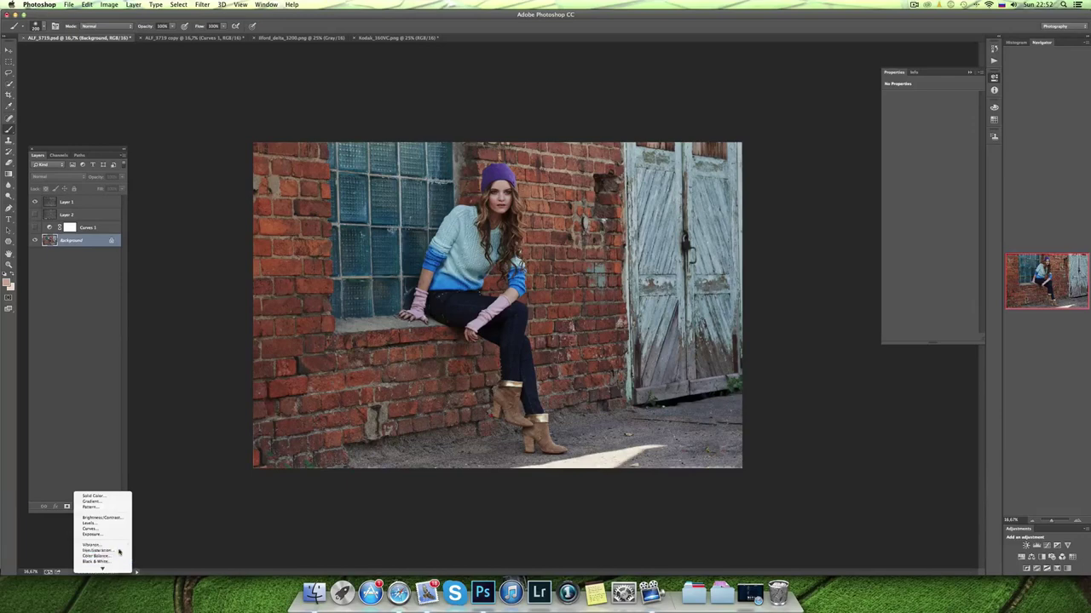
pyautogui.click(119, 551)
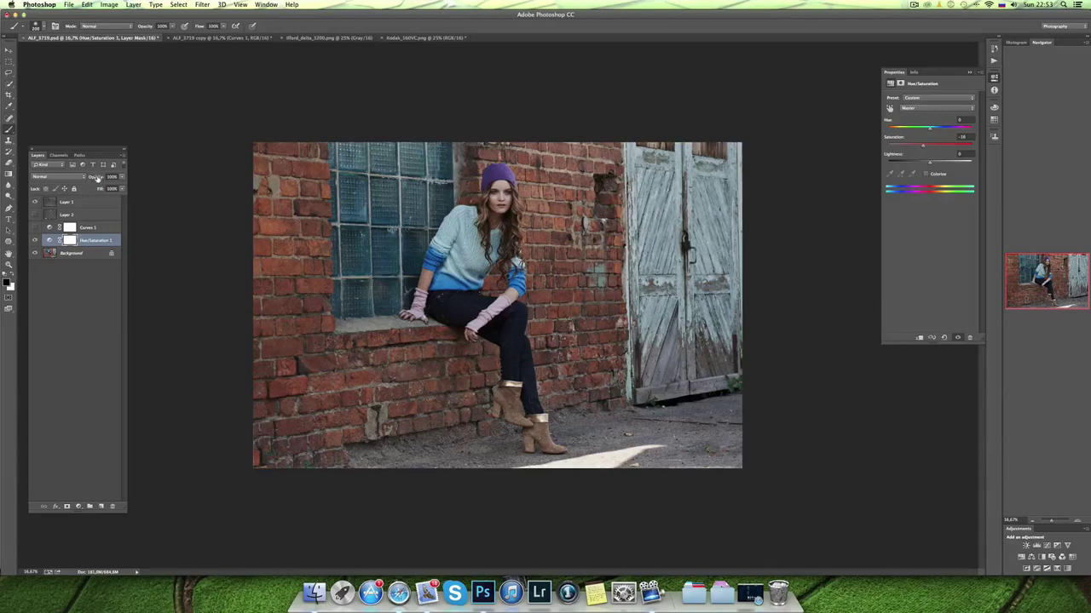
pyautogui.moveTo(97, 178); pyautogui.dragTo(91, 182)
pyautogui.keyDown('shift'); pyautogui.click(77, 201); pyautogui.keyUp('shift')
pyautogui.press('super+g')
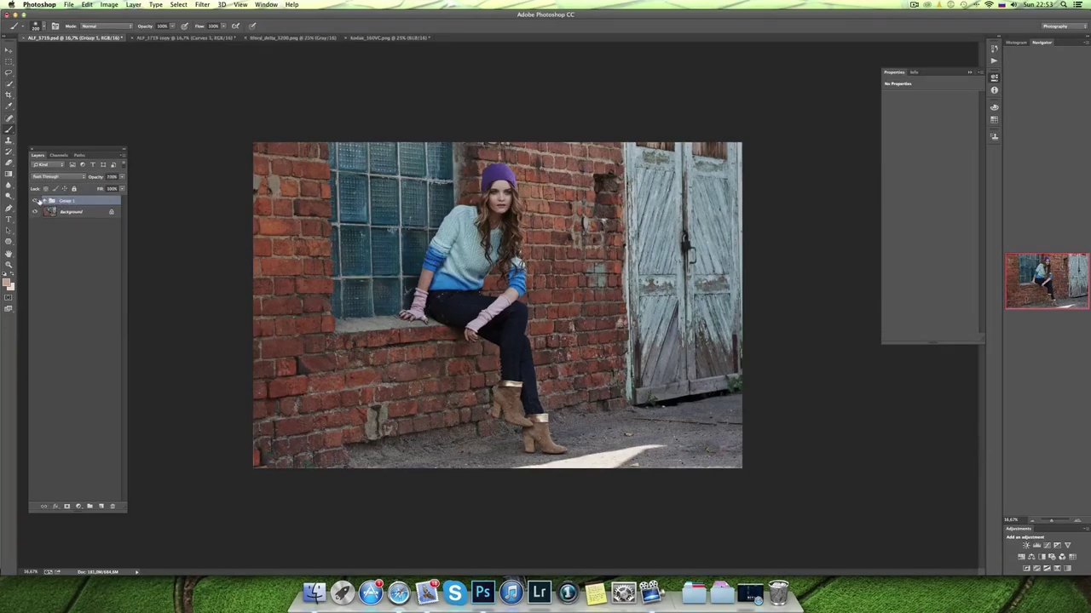
# Toggle Group 1 on and off repeatedly to compare the portrait before and after.
pyautogui.click(35, 202)
pyautogui.click(35, 201)
pyautogui.click(35, 201)
pyautogui.click(34, 201)
pyautogui.click(35, 201)
pyautogui.click(35, 201)
pyautogui.click(36, 201)
pyautogui.click(36, 201)
pyautogui.click(36, 201)
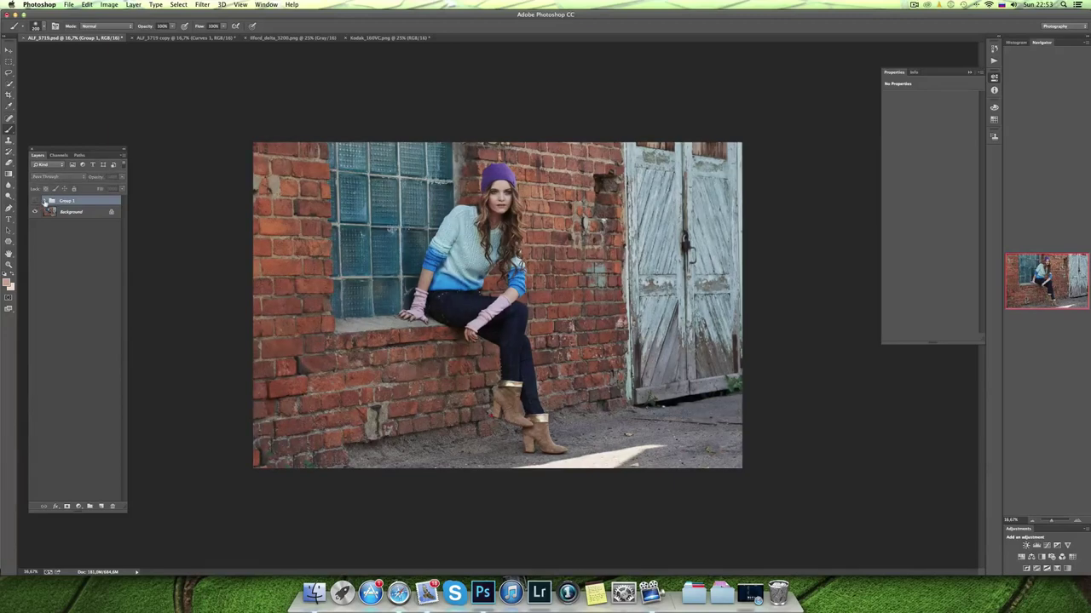
pyautogui.click(36, 202)
# Delete Layer 2 and Hue/Saturation 1 from Group 1 and make Curves 1 visible again.
pyautogui.click(44, 201)
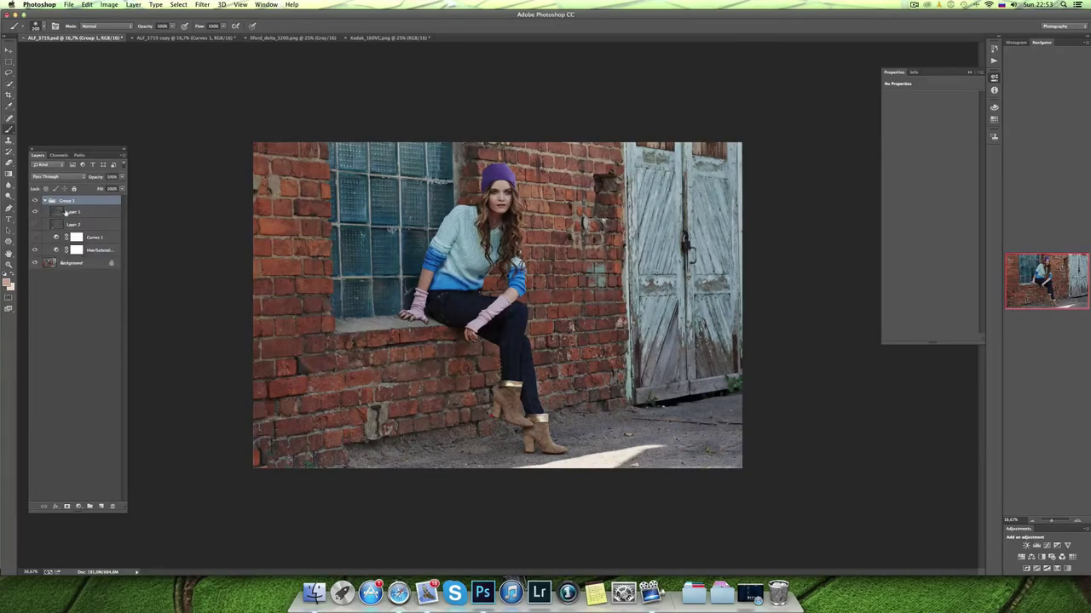
pyautogui.click(72, 224)
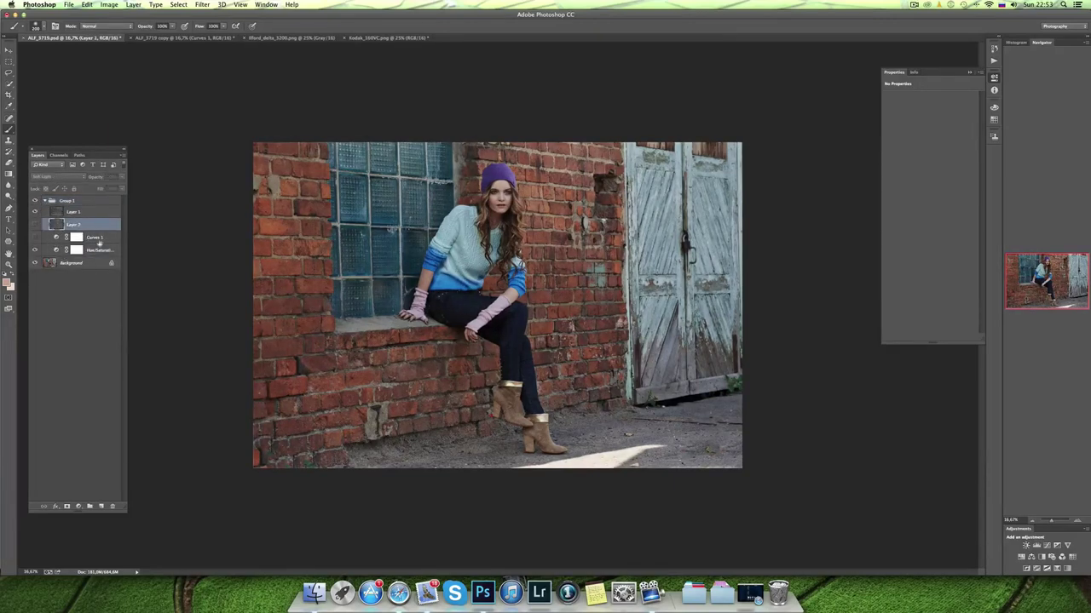
pyautogui.keyDown('shift'); pyautogui.click(96, 239); pyautogui.keyUp('shift')
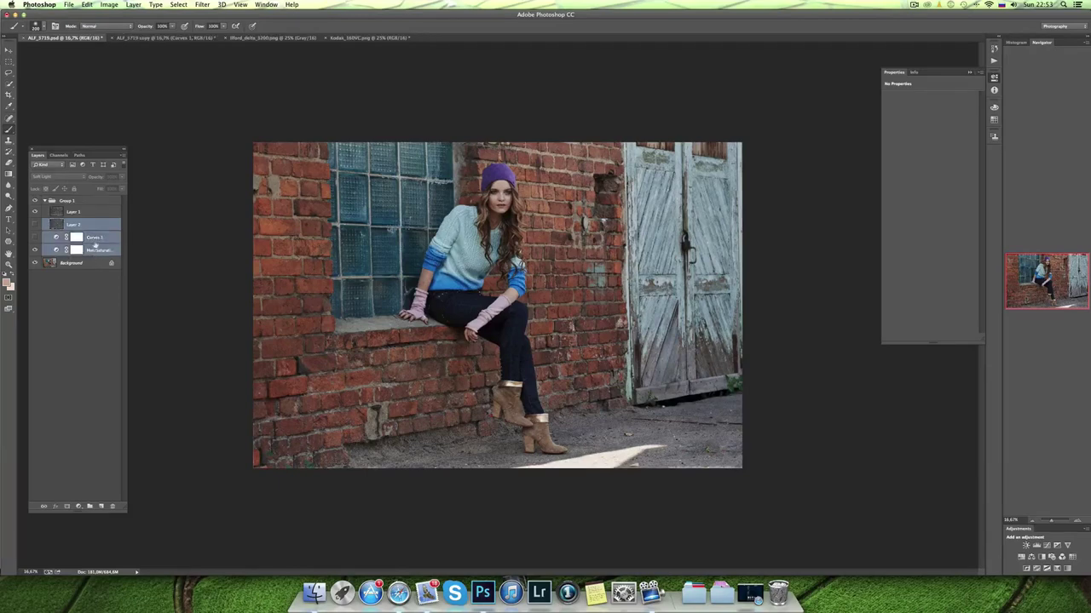
pyautogui.click(35, 239)
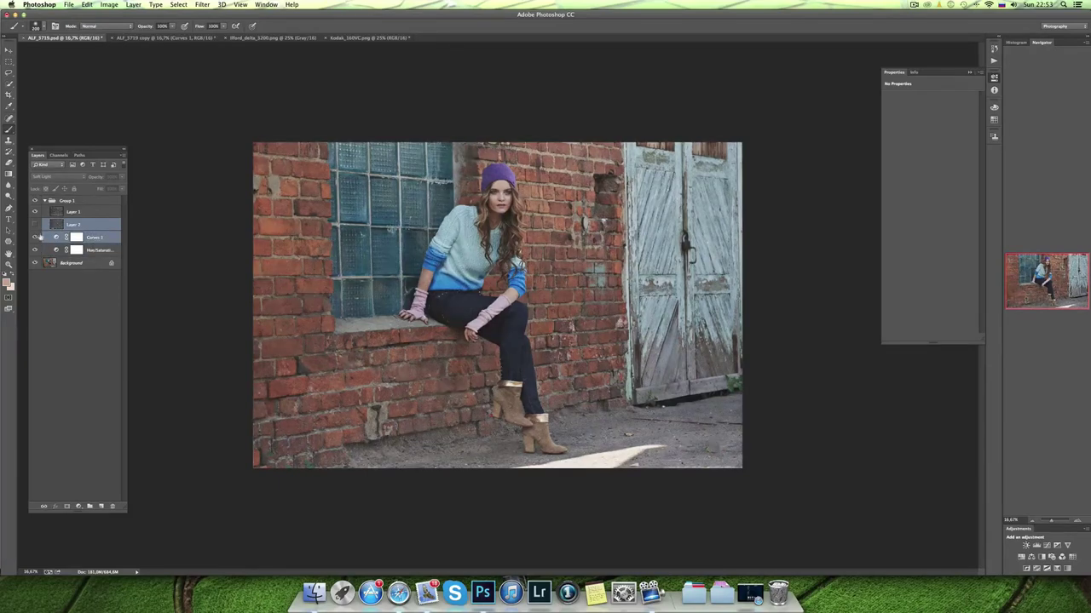
pyautogui.click(34, 239)
pyautogui.click(89, 225)
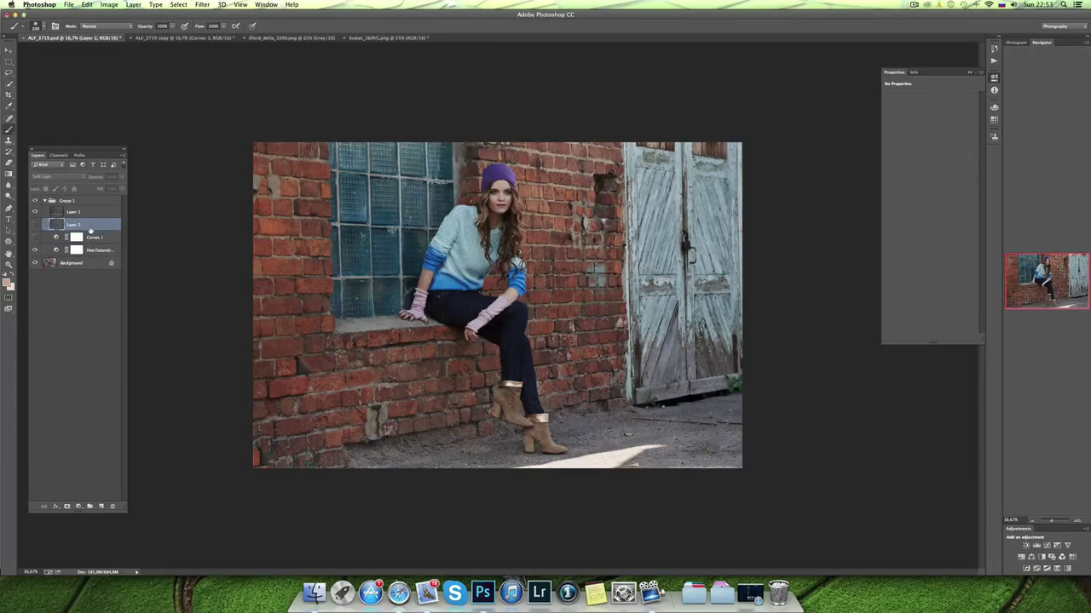
pyautogui.press('Delete')
pyautogui.click(89, 237)
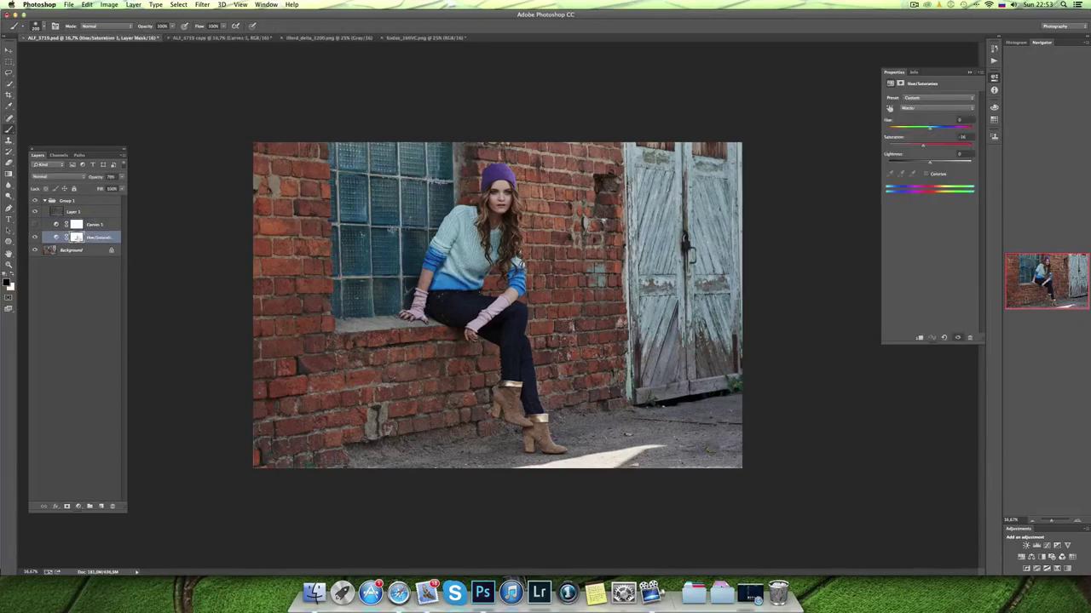
pyautogui.press('Delete')
pyautogui.click(36, 225)
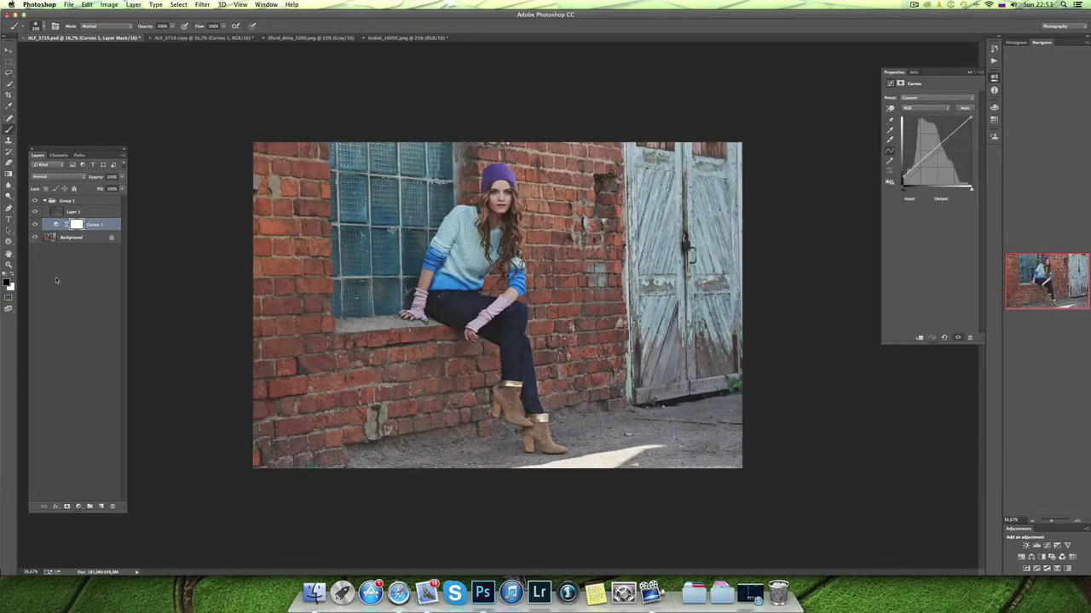
pyautogui.click(75, 212)
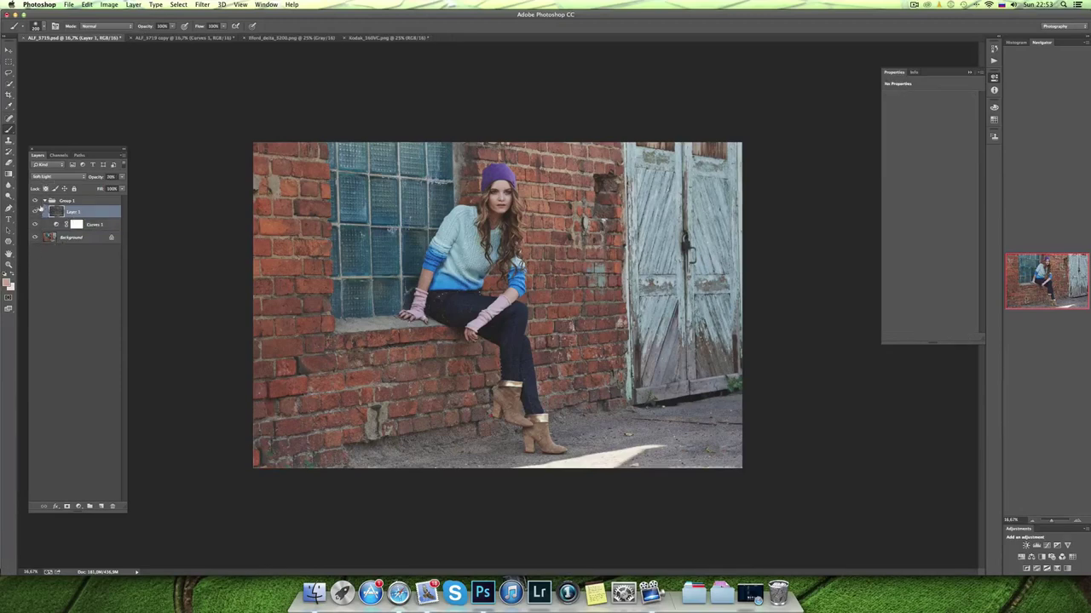
pyautogui.click(36, 212)
pyautogui.click(35, 211)
pyautogui.keyDown('shift'); pyautogui.click(114, 206); pyautogui.keyUp('shift')
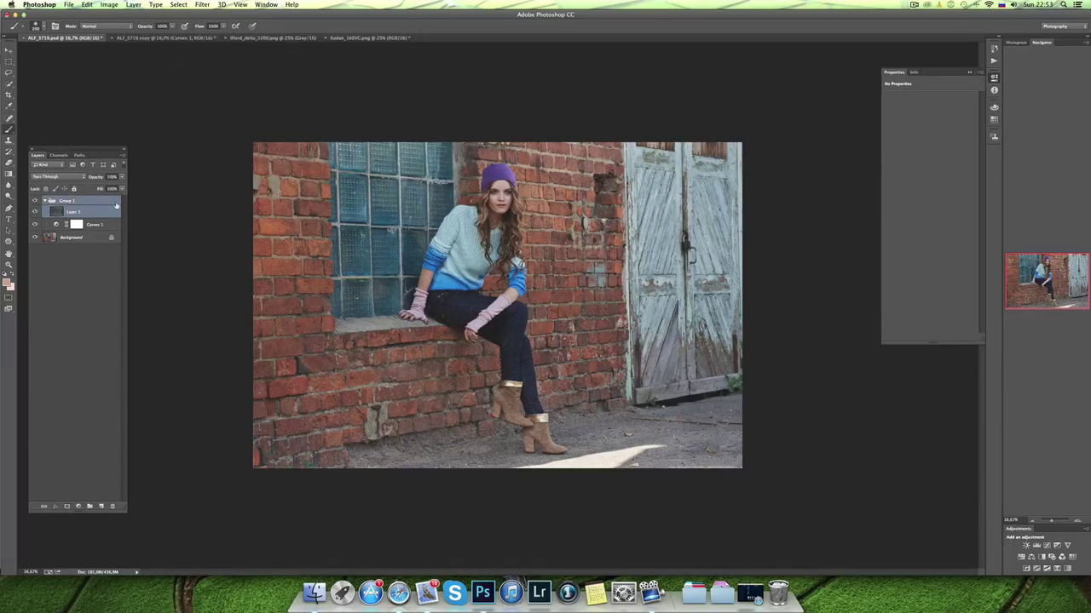
pyautogui.click(74, 202)
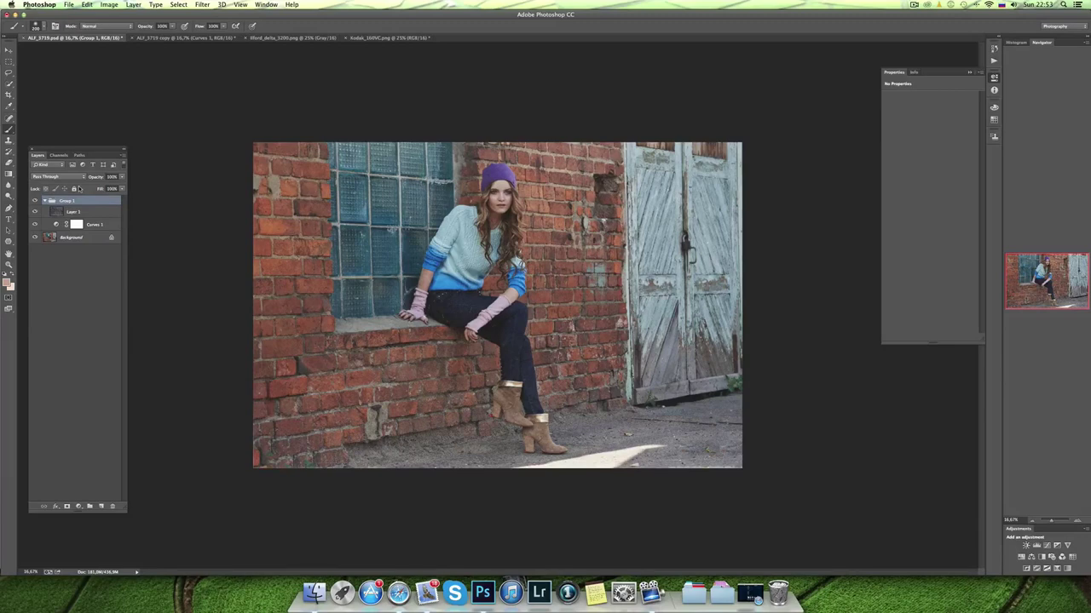
# Stamp all visible layers into a new layer, duplicate it and desaturate the copy.
pyautogui.hotkey('ctrl', 'alt', 'shift', 'e')
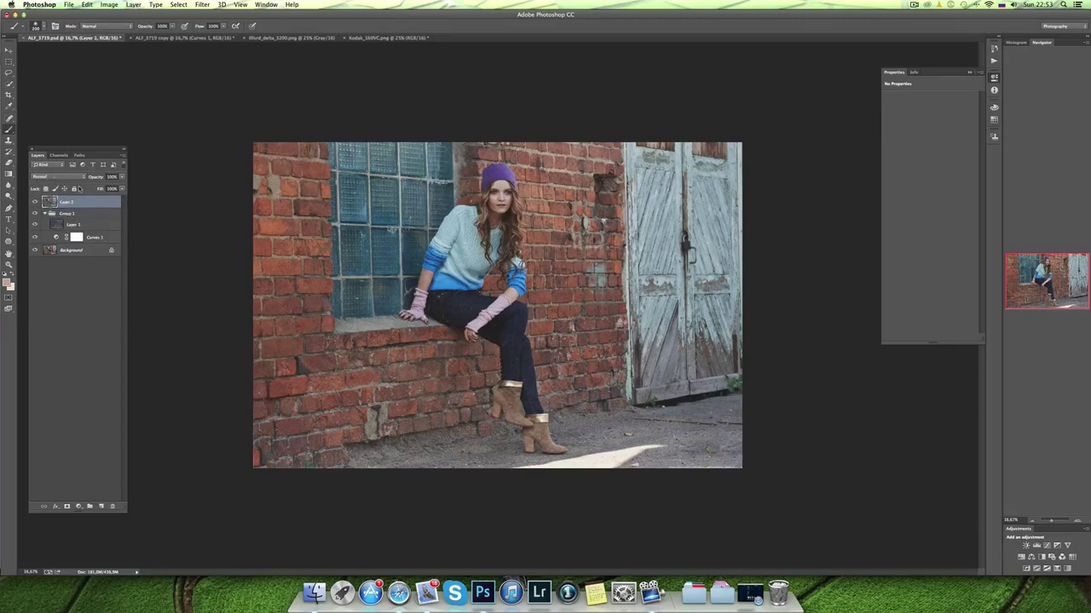
pyautogui.hotkey('ctrl', 'j')
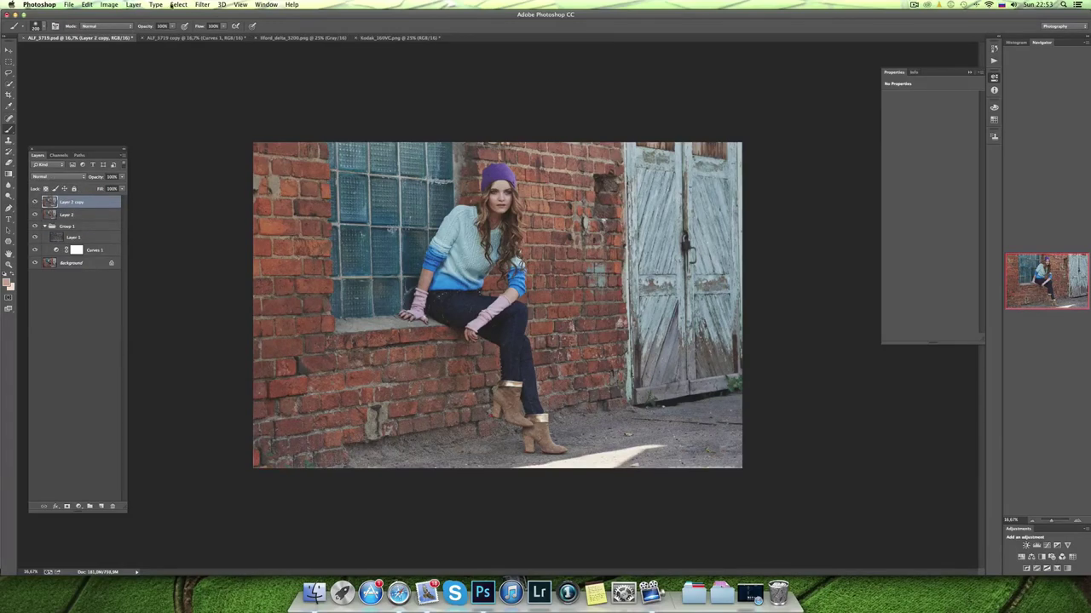
pyautogui.hotkey('ctrl', 'shift', 'u')
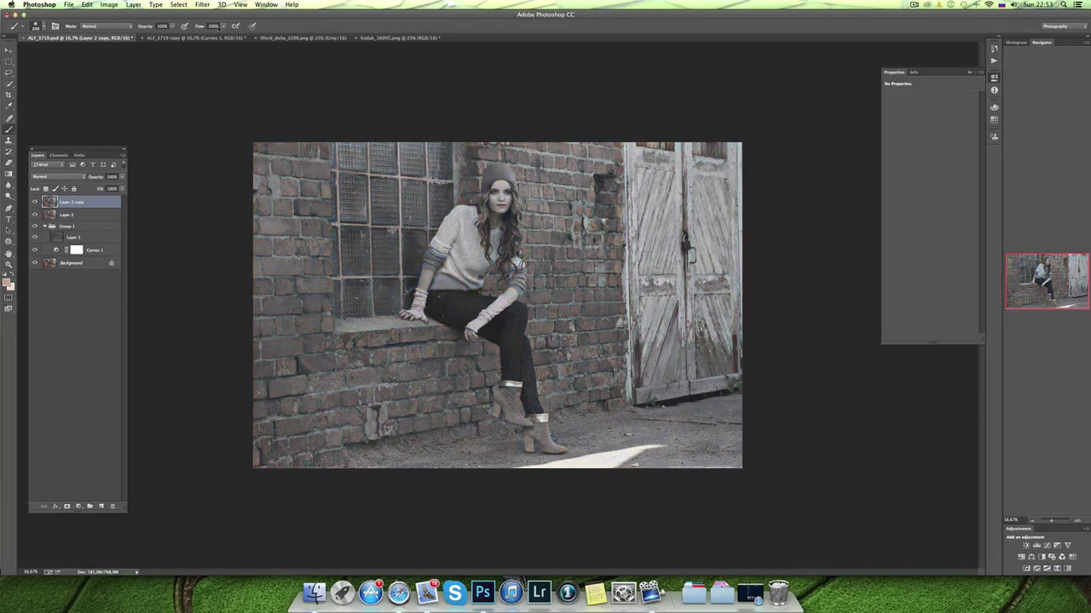
# Apply a 3 px High Pass filter to the copy and blend it in Overlay.
pyautogui.click(202, 4)
pyautogui.moveTo(208, 170)
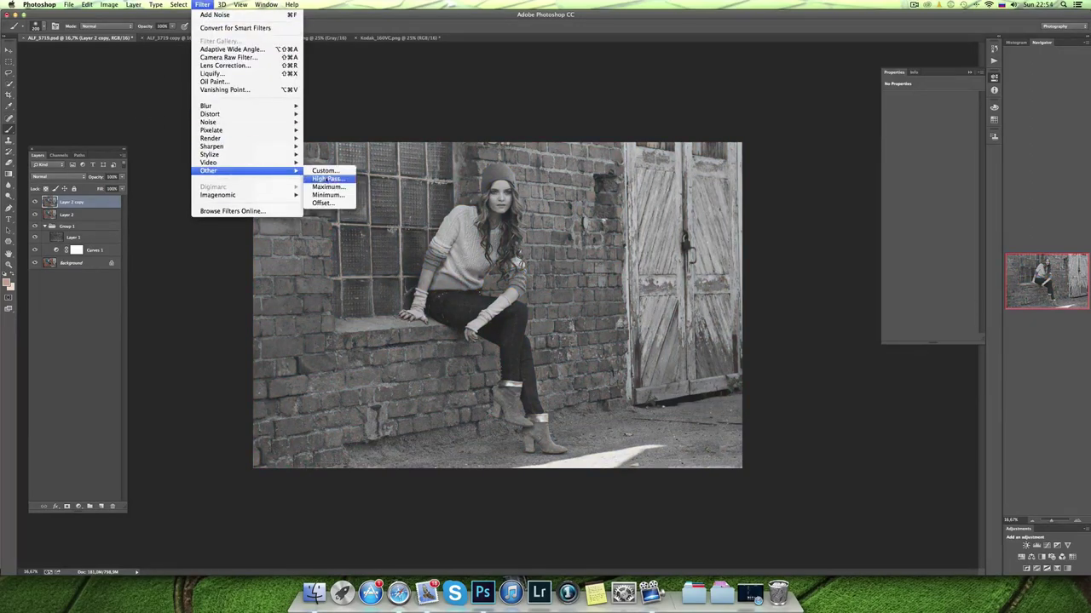
pyautogui.click(328, 178)
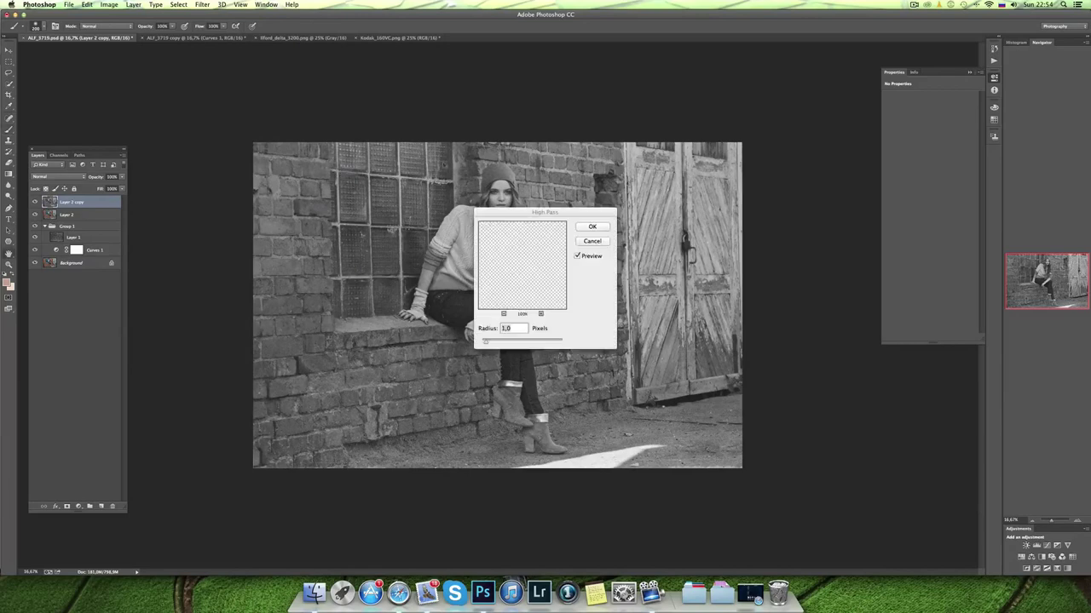
pyautogui.write('3')
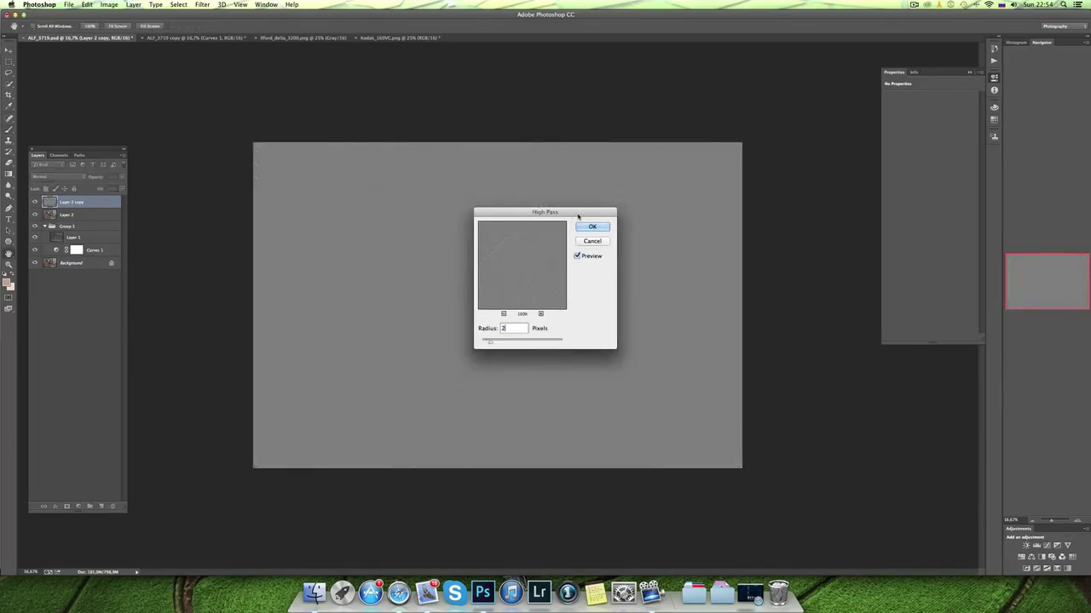
pyautogui.click(583, 226)
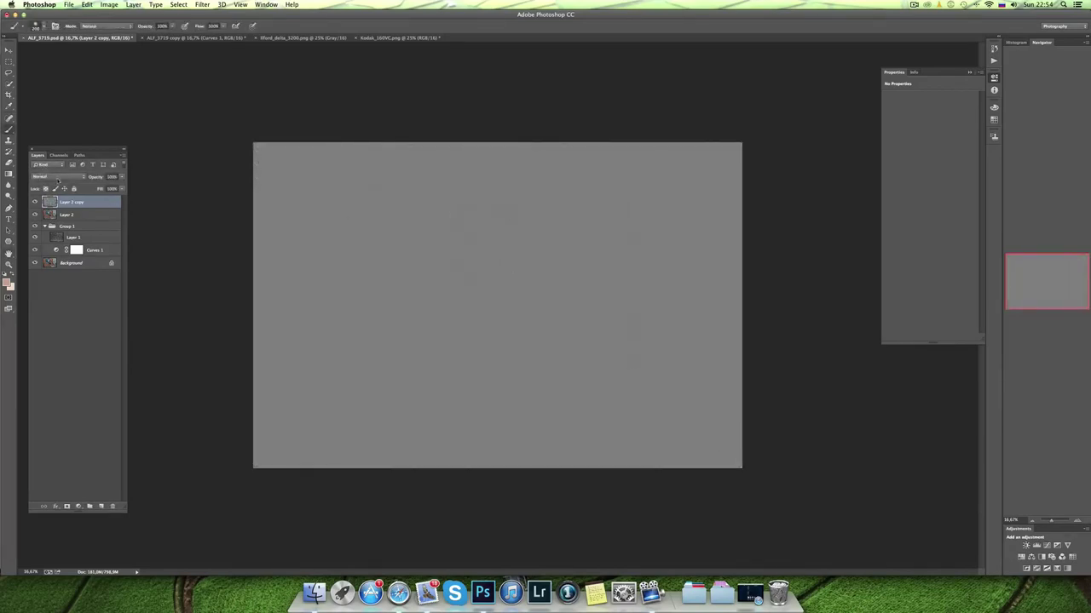
pyautogui.click(49, 176)
pyautogui.click(55, 258)
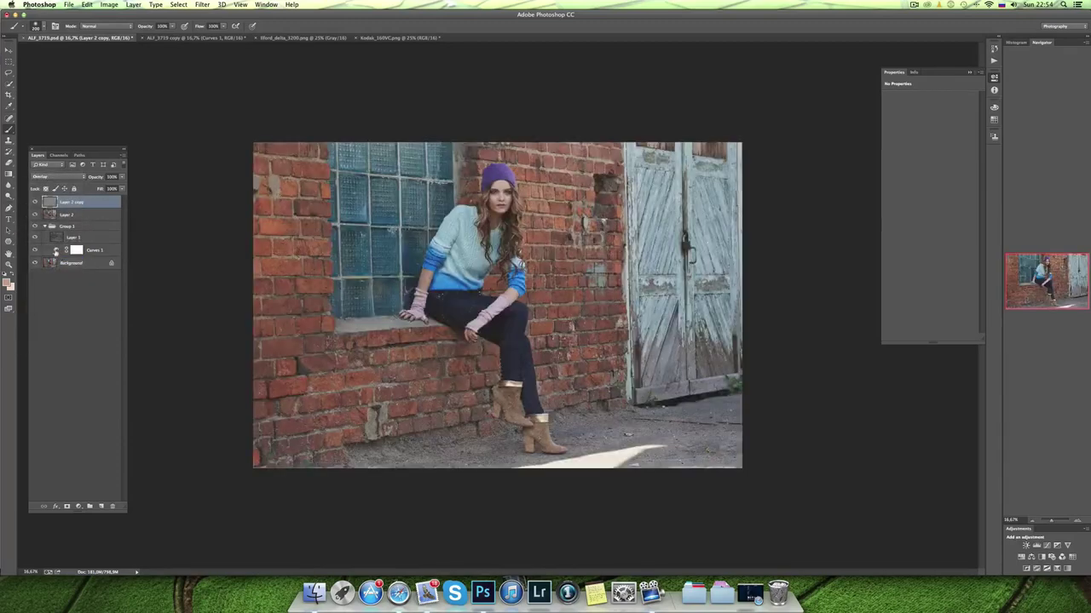
# Zoom to 25%, drop the high-pass layer to 84% opacity, then delete it.
pyautogui.hotkey('ctrl', '0')
pyautogui.hotkey('ctrl', '+')
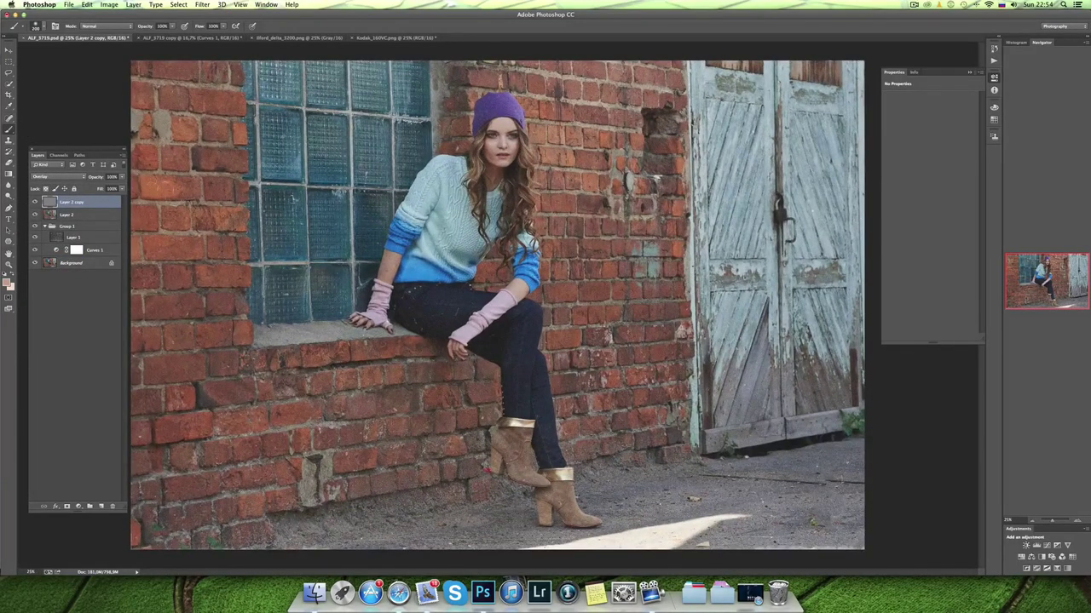
pyautogui.moveTo(98, 181); pyautogui.dragTo(92, 182)
pyautogui.press('Delete')
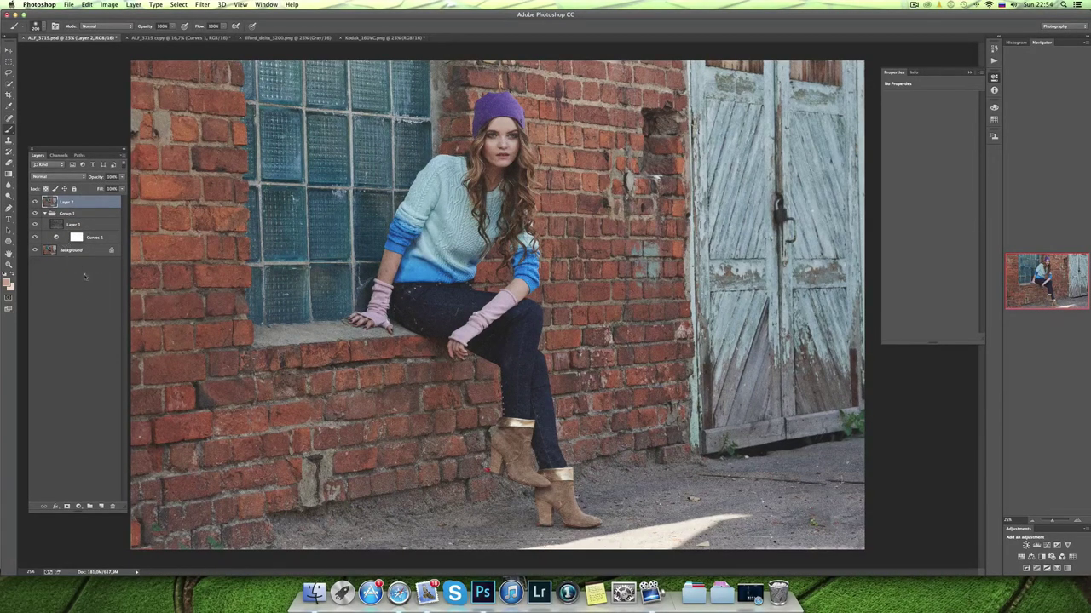
# Select Curves 1, Layer 1 and Background, toggling Layer 1 to compare without grain.
pyautogui.click(71, 239)
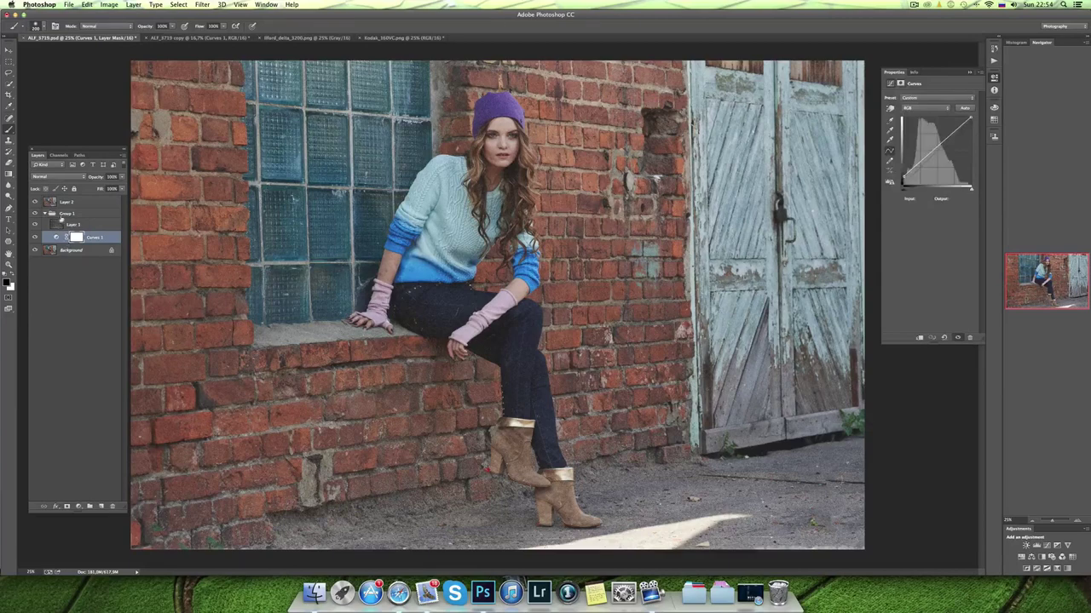
pyautogui.click(76, 225)
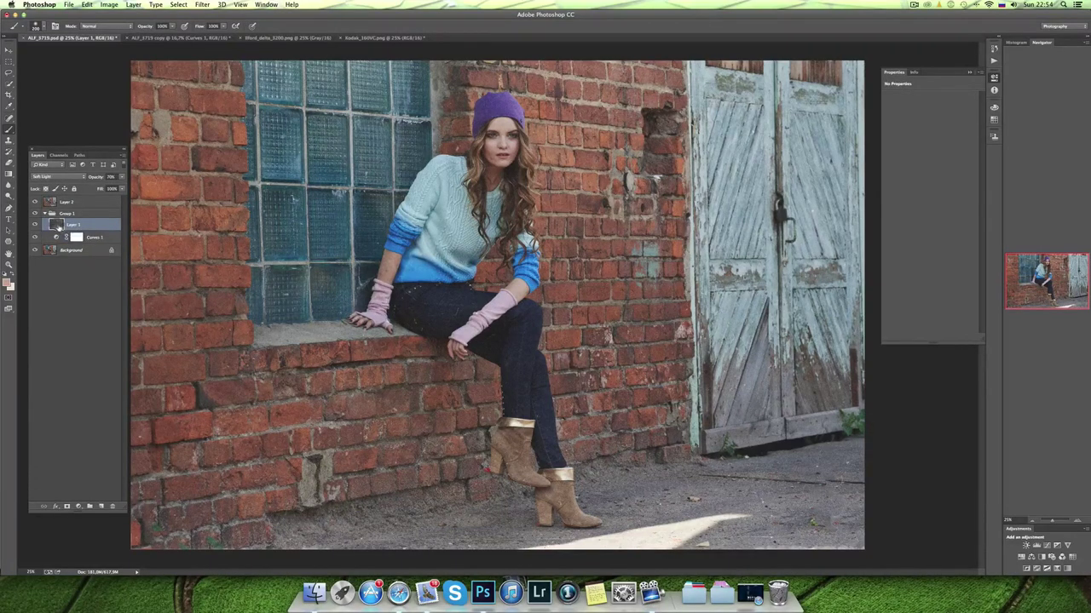
pyautogui.click(53, 249)
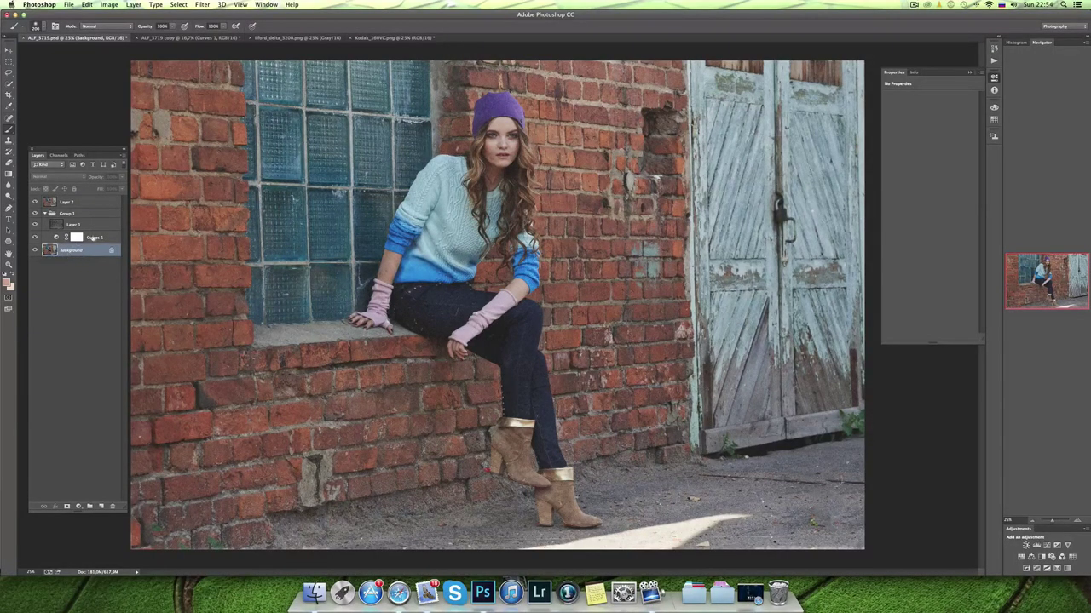
pyautogui.click(95, 237)
pyautogui.click(99, 226)
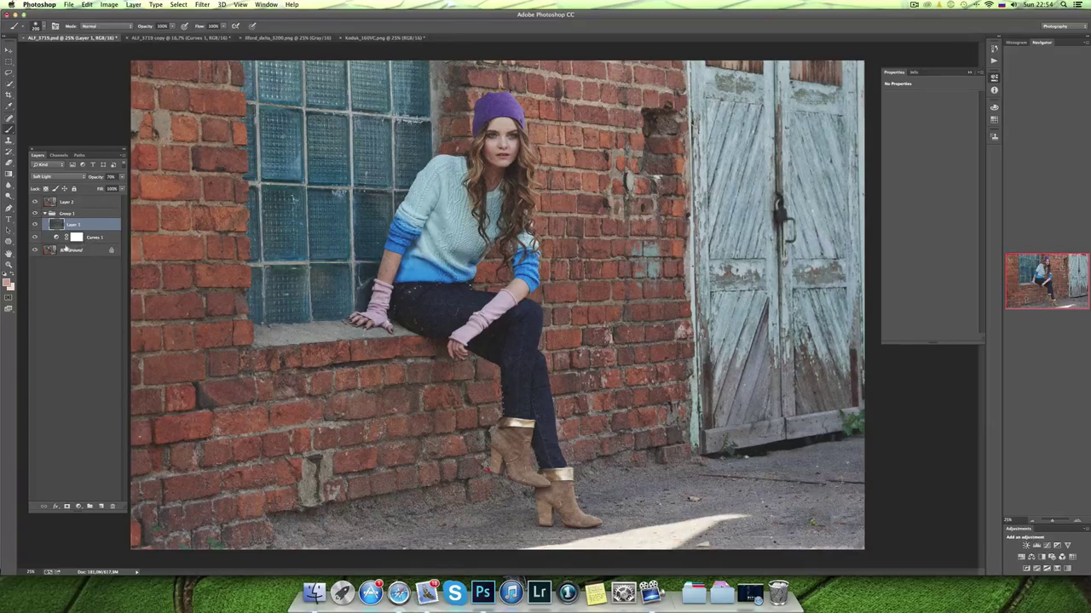
pyautogui.click(34, 226)
pyautogui.click(34, 225)
pyautogui.click(35, 225)
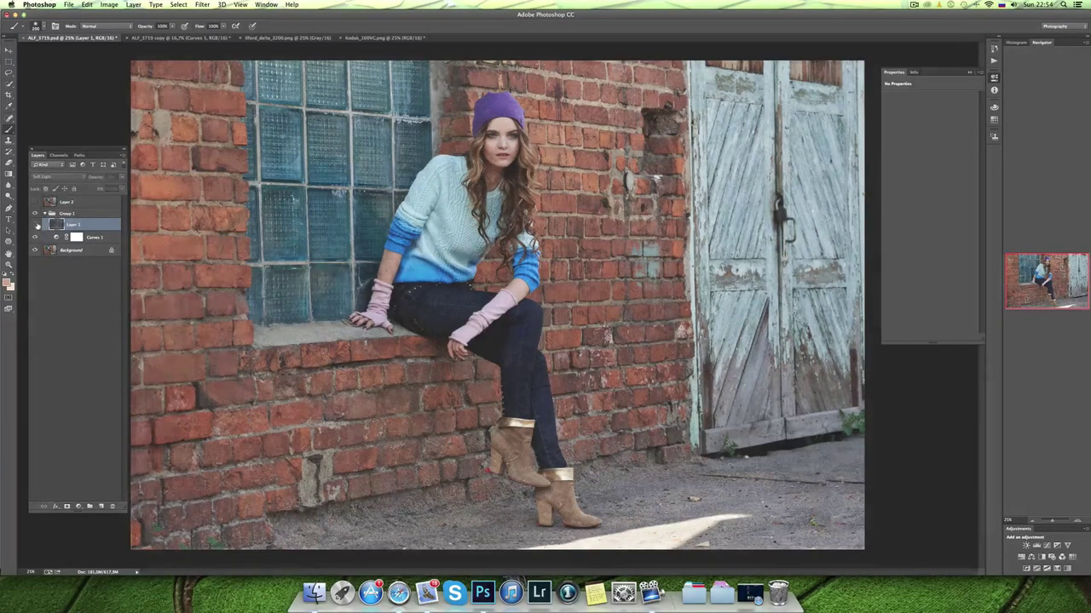
pyautogui.click(35, 225)
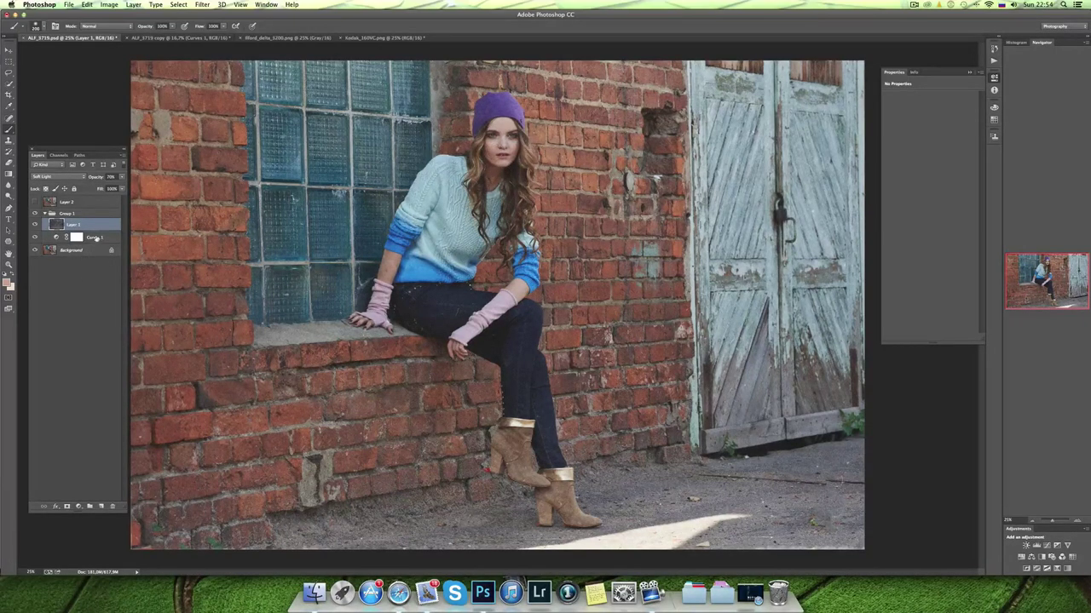
# Delete Layer 2, then undo to restore it.
pyautogui.click(82, 203)
pyautogui.press('Delete')
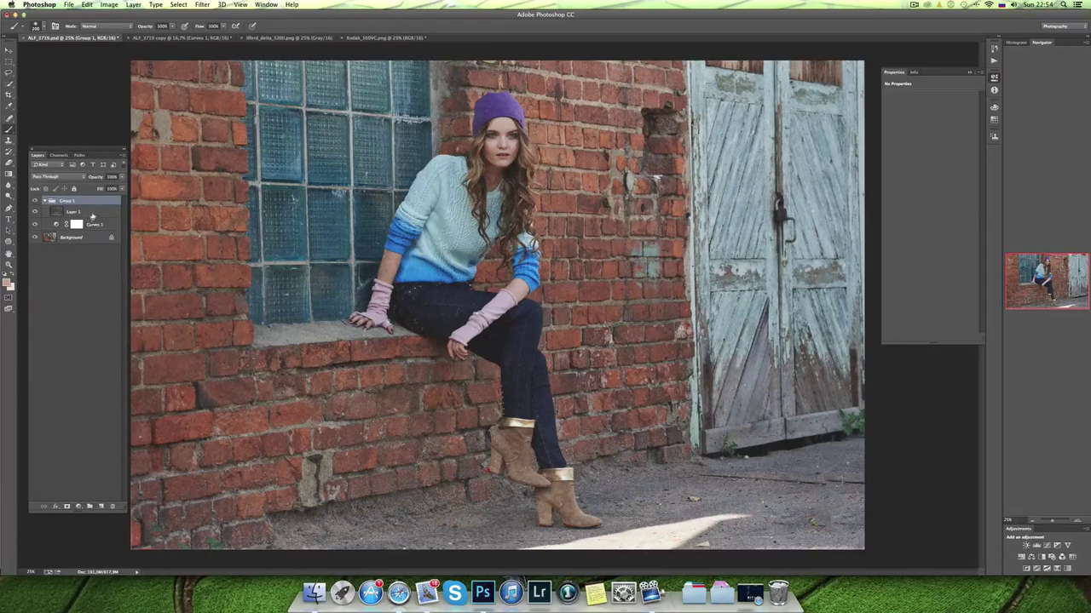
pyautogui.hotkey('ctrl', 'z')
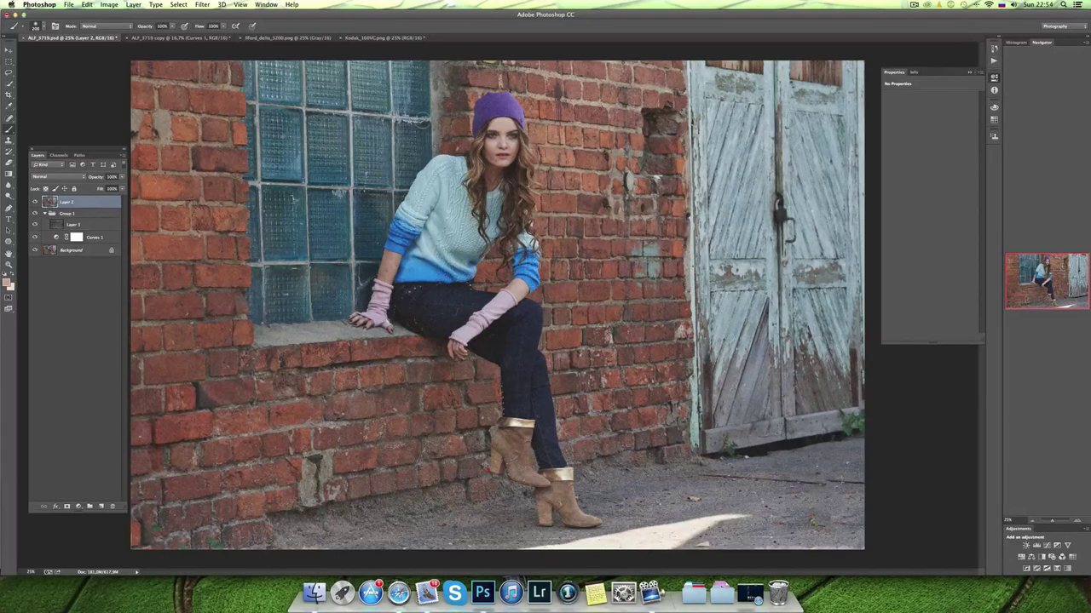
# Add a Curves layer; in Blue, raise the black point to output 55 and lower the white point.
pyautogui.click(78, 506)
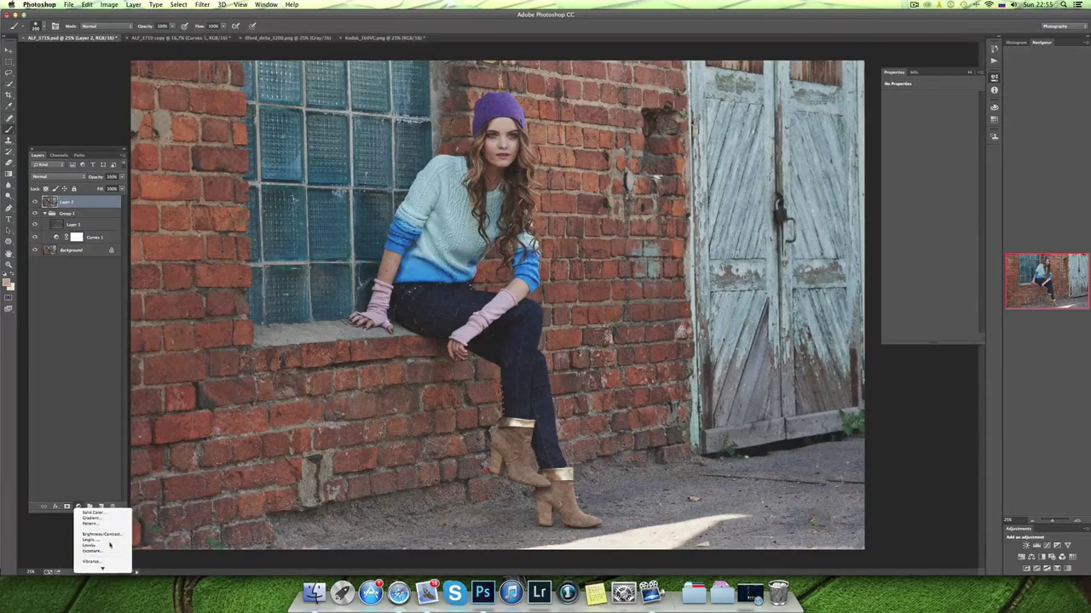
pyautogui.click(90, 546)
pyautogui.click(920, 108)
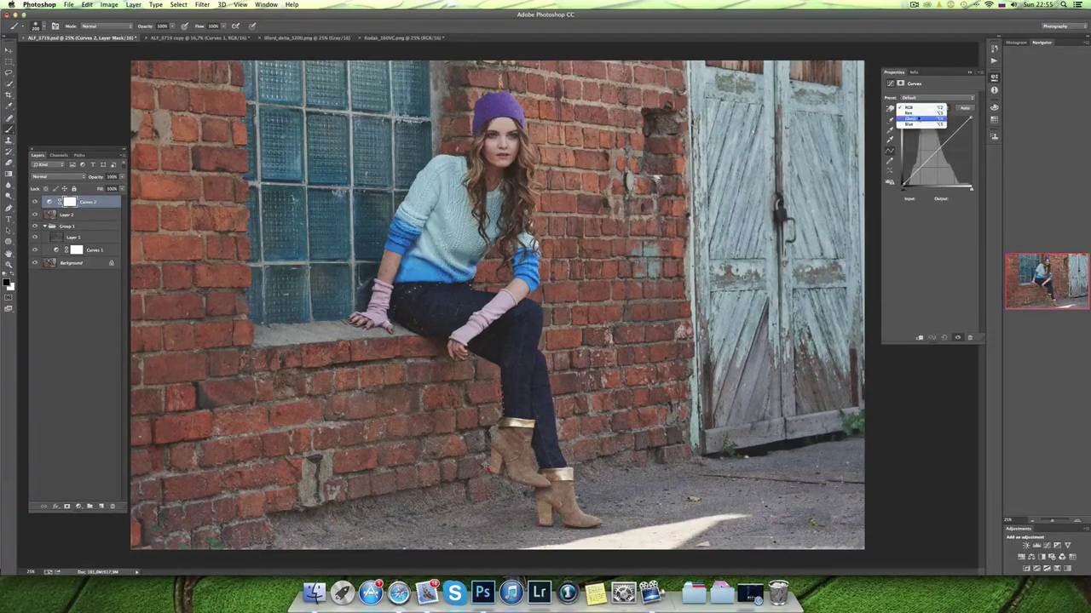
pyautogui.click(909, 124)
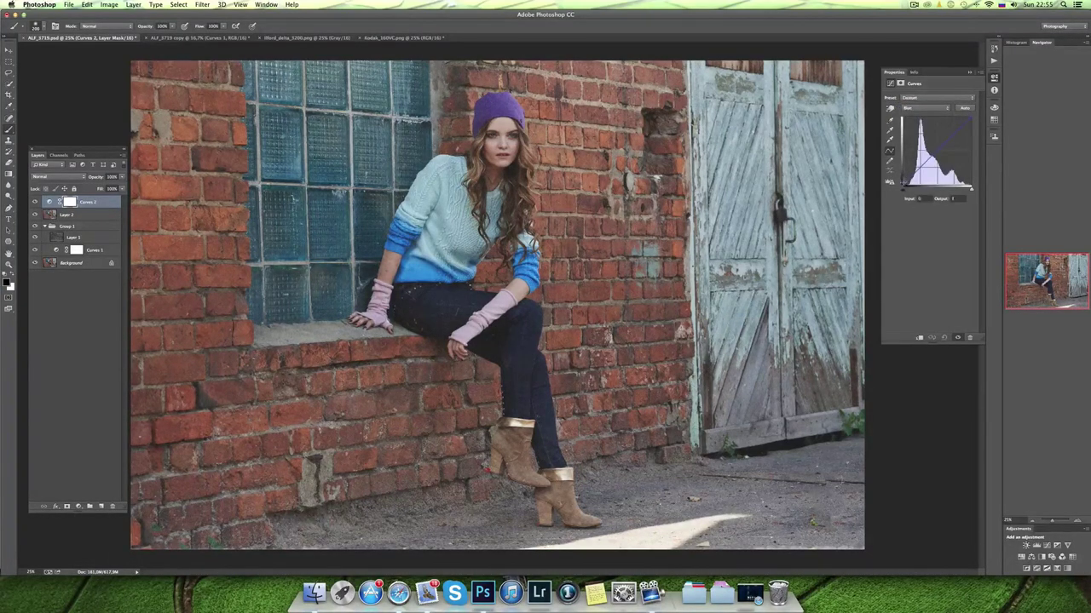
pyautogui.moveTo(903, 186)
pyautogui.mouseDown()
pyautogui.moveTo(903, 173)
pyautogui.moveTo(902, 182)
pyautogui.mouseUp()
pyautogui.moveTo(970, 120); pyautogui.dragTo(968, 125)
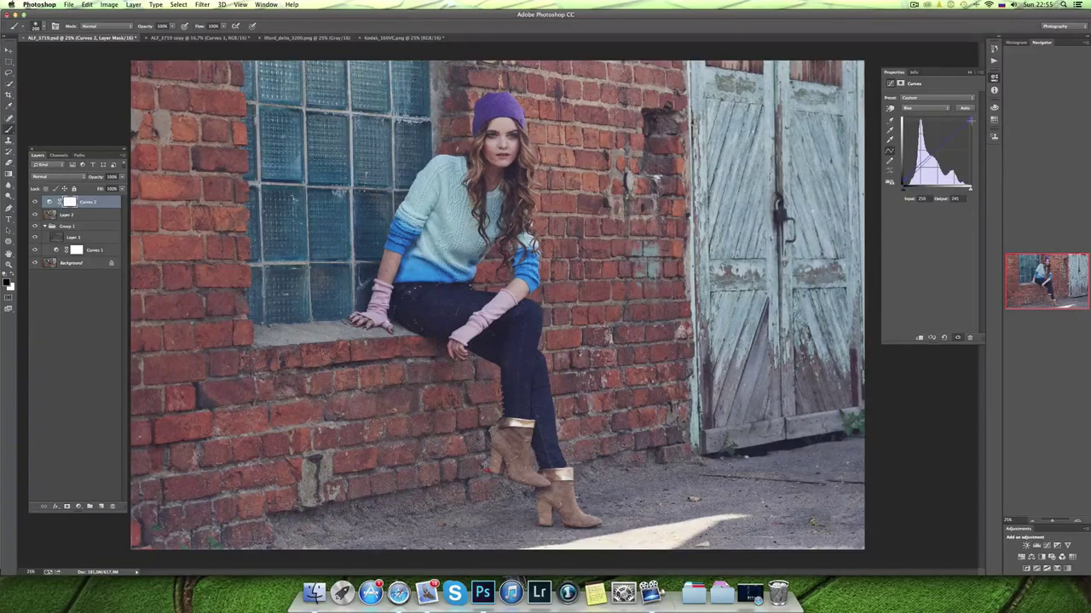
# In the Green channel, lower the white point and lift the black point slightly.
pyautogui.click(925, 107)
pyautogui.click(924, 100)
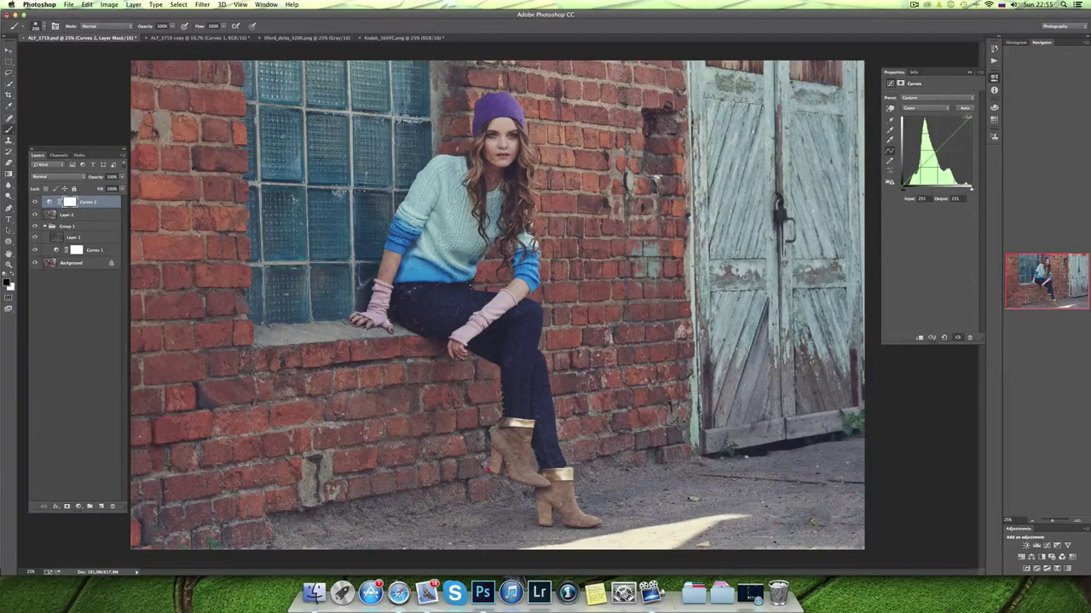
pyautogui.moveTo(970, 115); pyautogui.dragTo(969, 121)
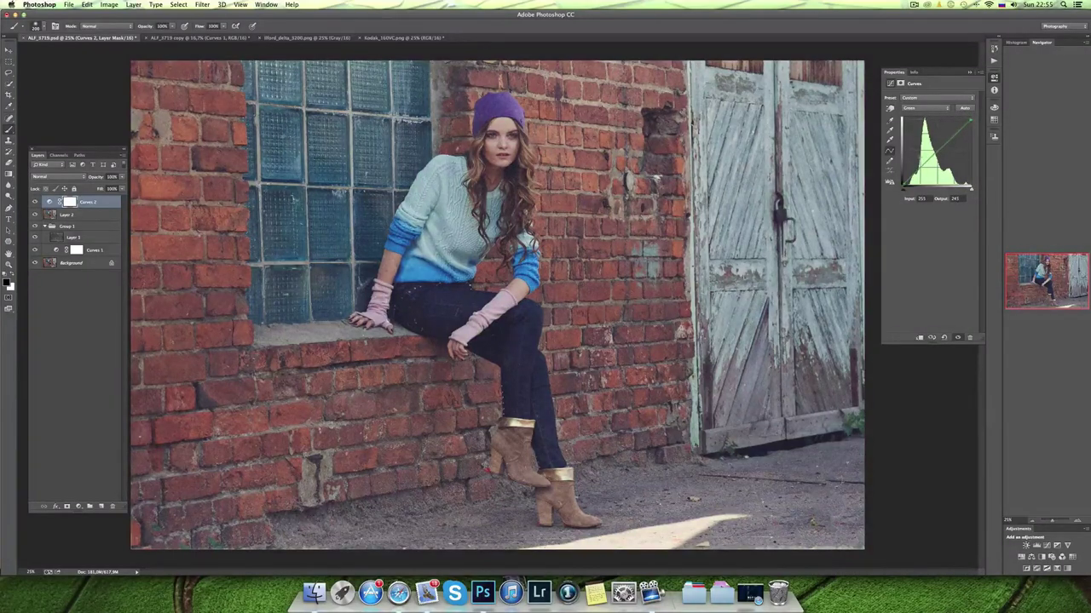
pyautogui.moveTo(904, 184); pyautogui.dragTo(906, 180)
# In the Red channel, lift the black point and lower the white point, then return to RGB.
pyautogui.click(925, 107)
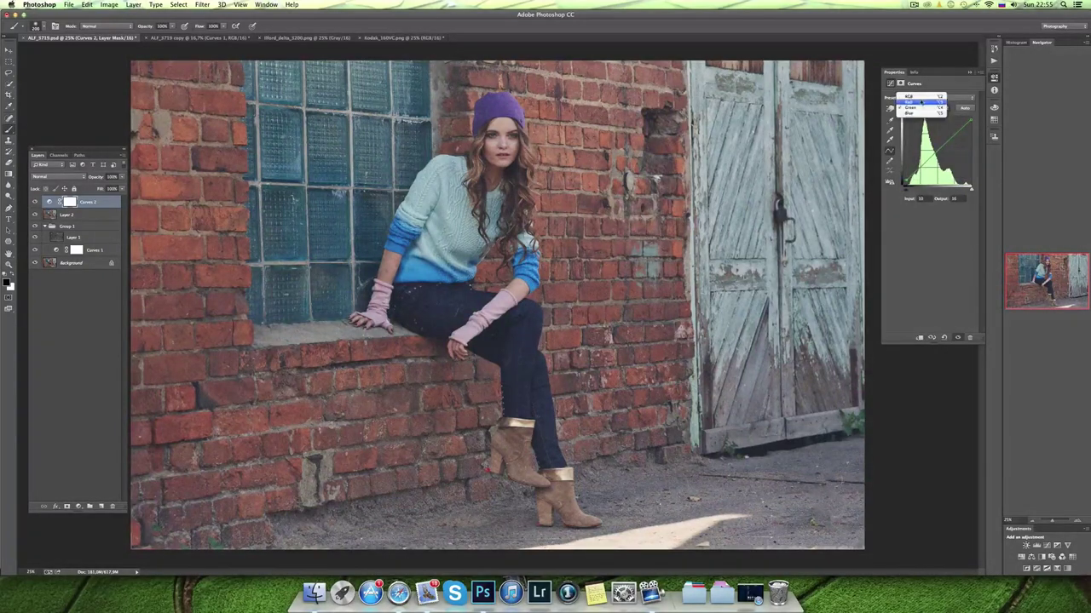
pyautogui.click(920, 101)
pyautogui.moveTo(903, 184); pyautogui.dragTo(909, 181)
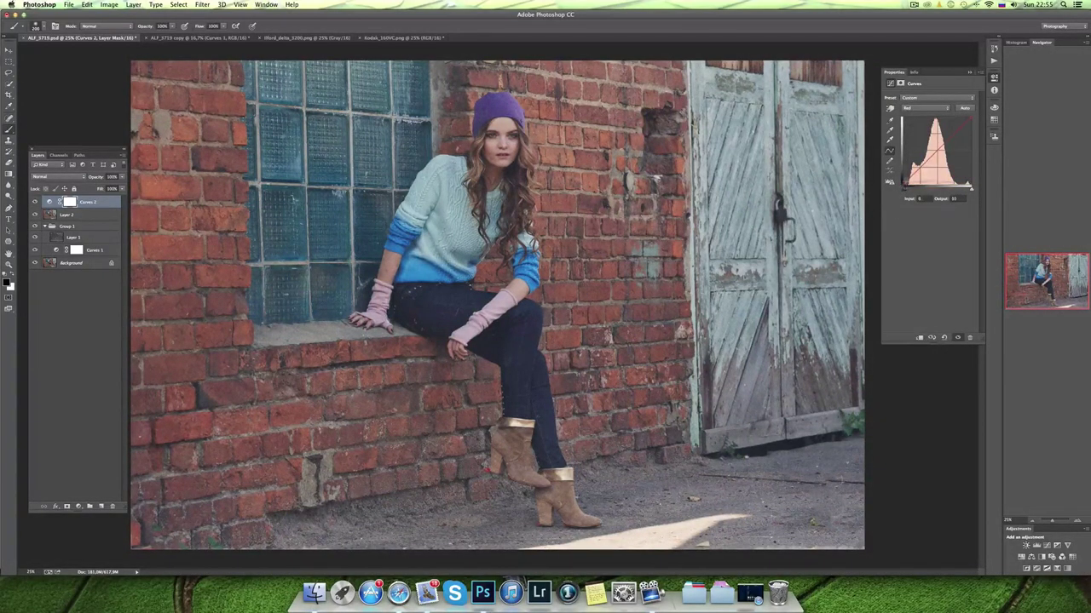
pyautogui.moveTo(970, 117); pyautogui.dragTo(969, 119)
pyautogui.click(925, 107)
pyautogui.click(917, 101)
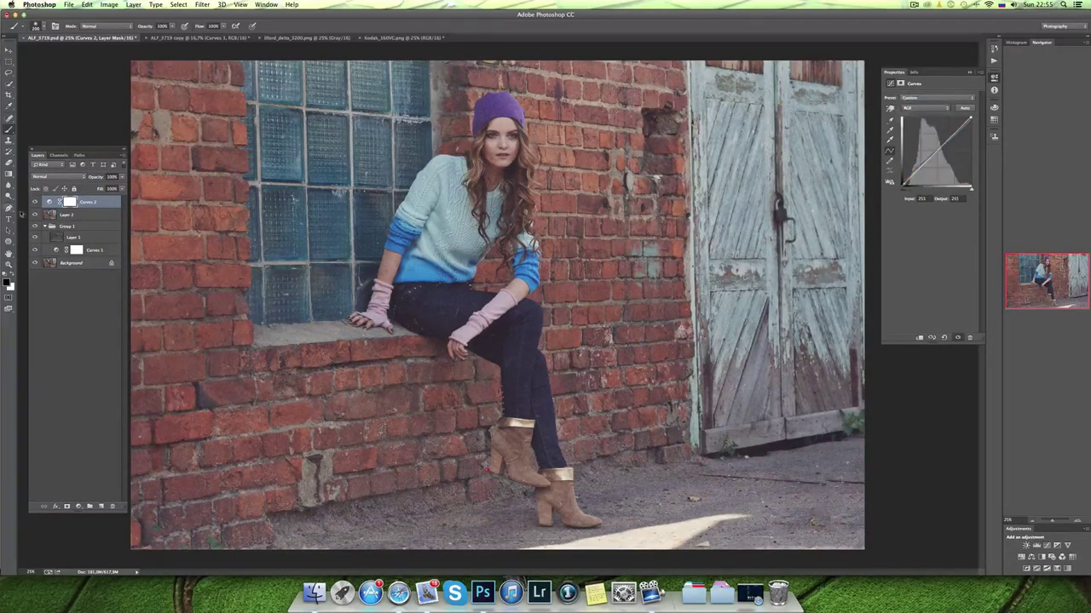
pyautogui.click(79, 218)
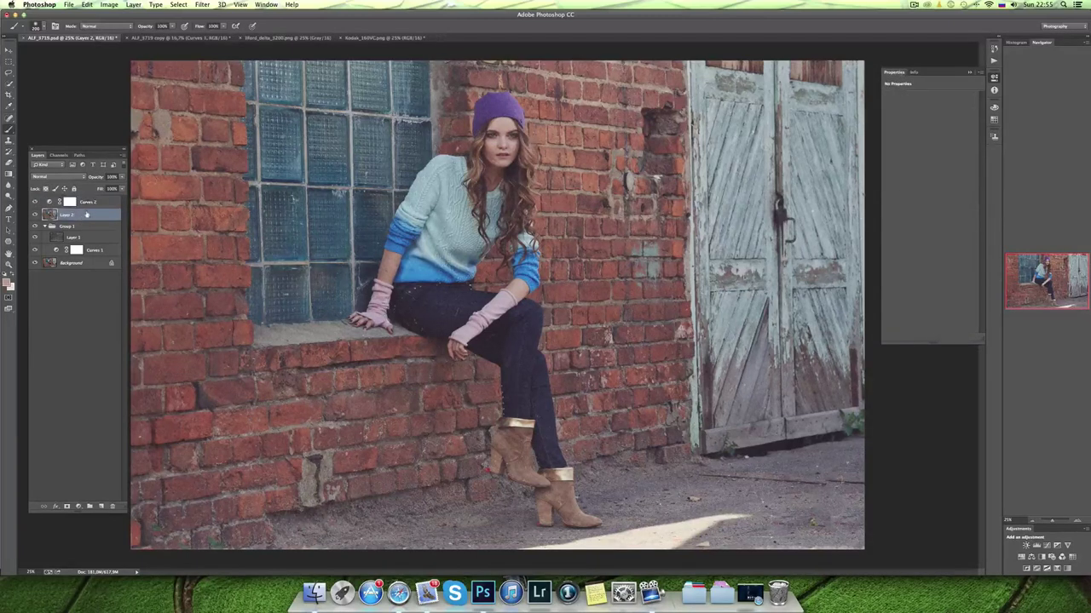
# Merge away the Curves 2 adjustment layer, then dismiss an accidental New Action dialog.
pyautogui.hotkey('alt', ']')
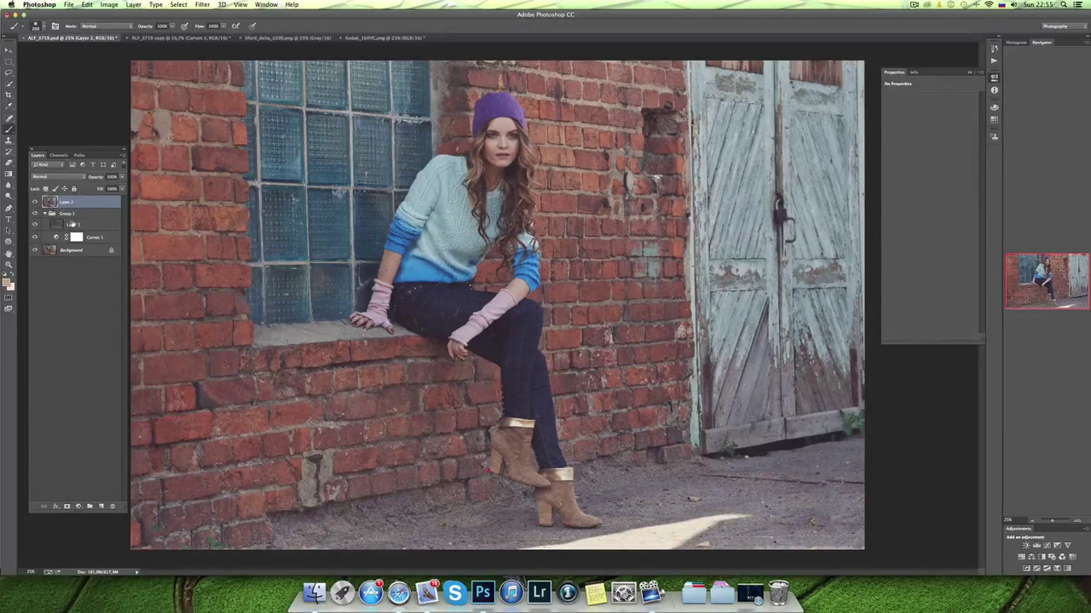
pyautogui.hotkey('ctrl', 'e')
pyautogui.click(993, 61)
pyautogui.click(957, 420)
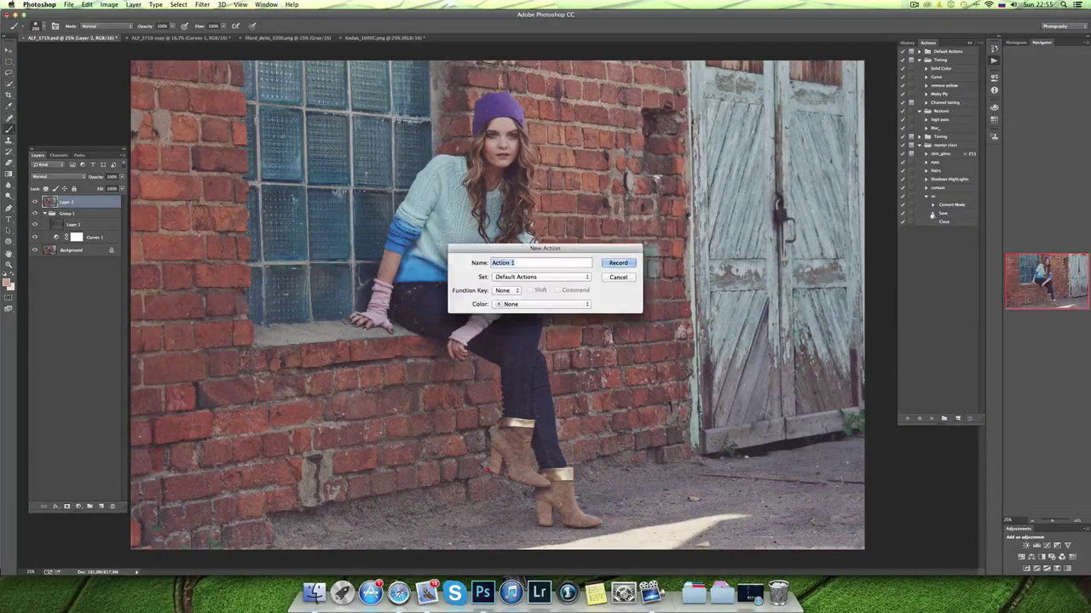
pyautogui.click(615, 261)
# In the History panel, compare the original ALF_3719 state with Snapshot 1, ending on Snapshot 1.
pyautogui.click(907, 42)
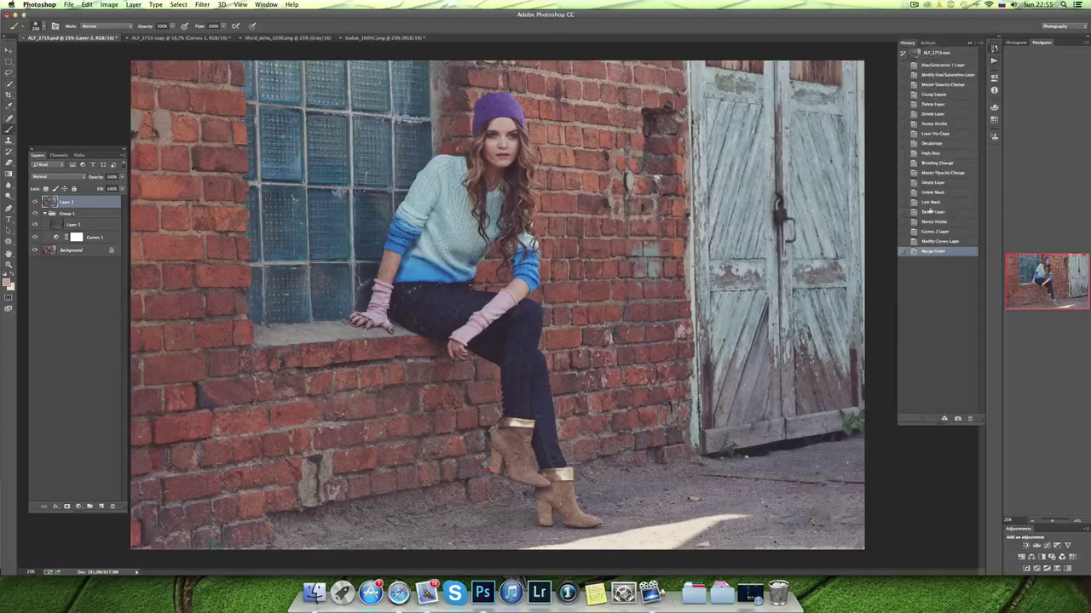
pyautogui.click(949, 54)
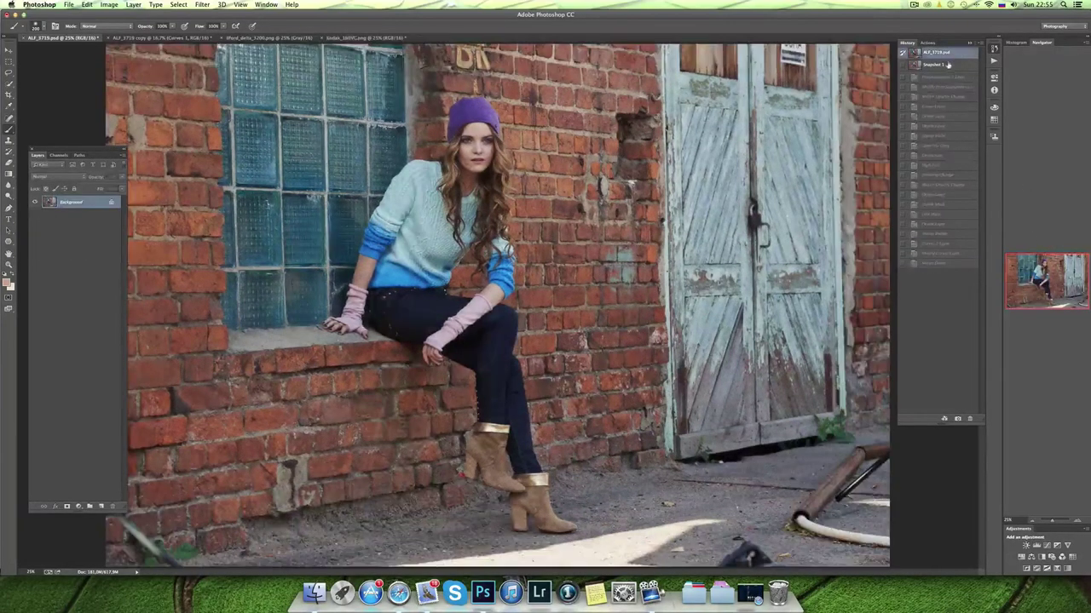
pyautogui.click(952, 65)
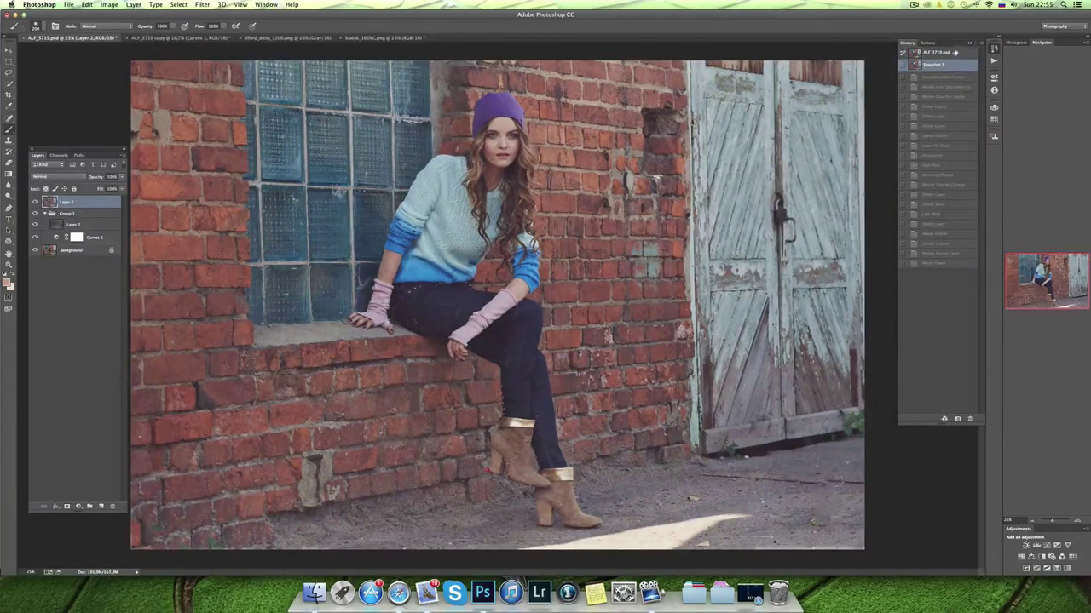
pyautogui.click(952, 53)
pyautogui.click(954, 65)
# Snapshot the ALF_3719 copy's black-and-white look, then revert it to its original colour state.
pyautogui.click(169, 39)
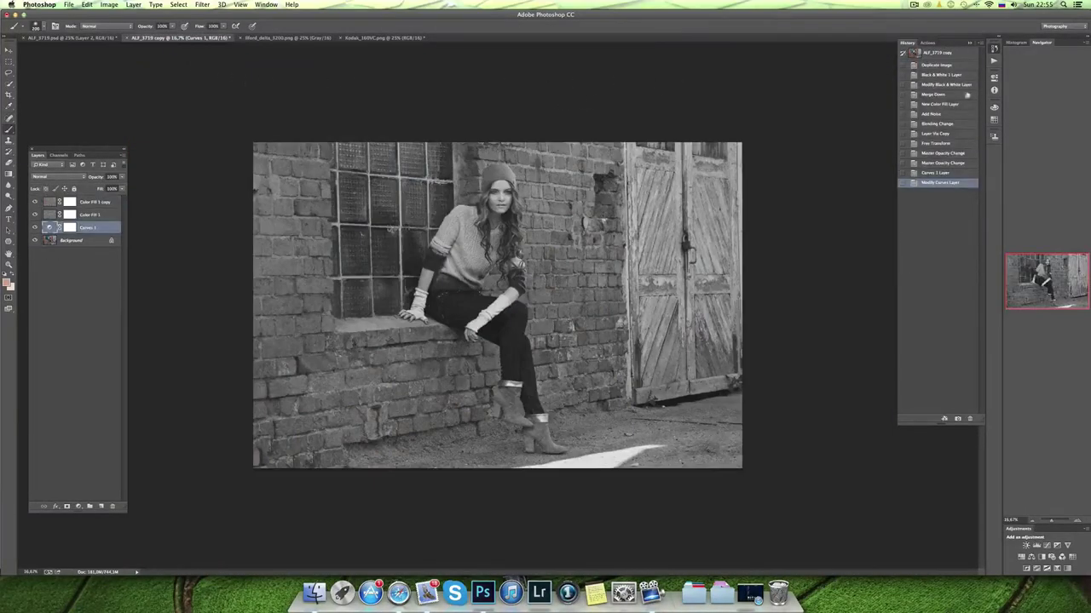
pyautogui.click(957, 418)
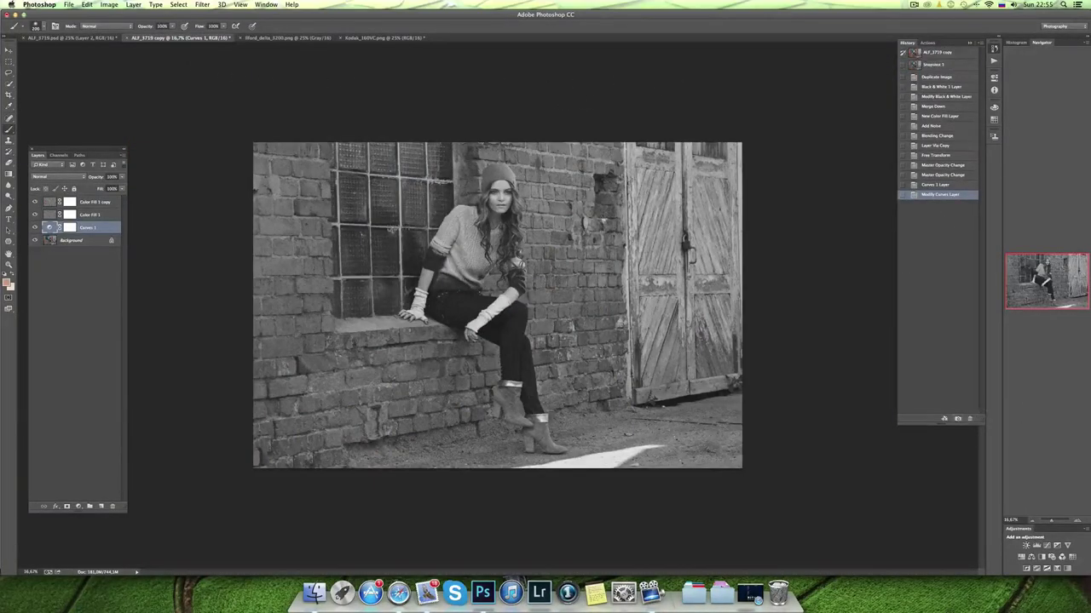
pyautogui.click(949, 52)
pyautogui.click(946, 67)
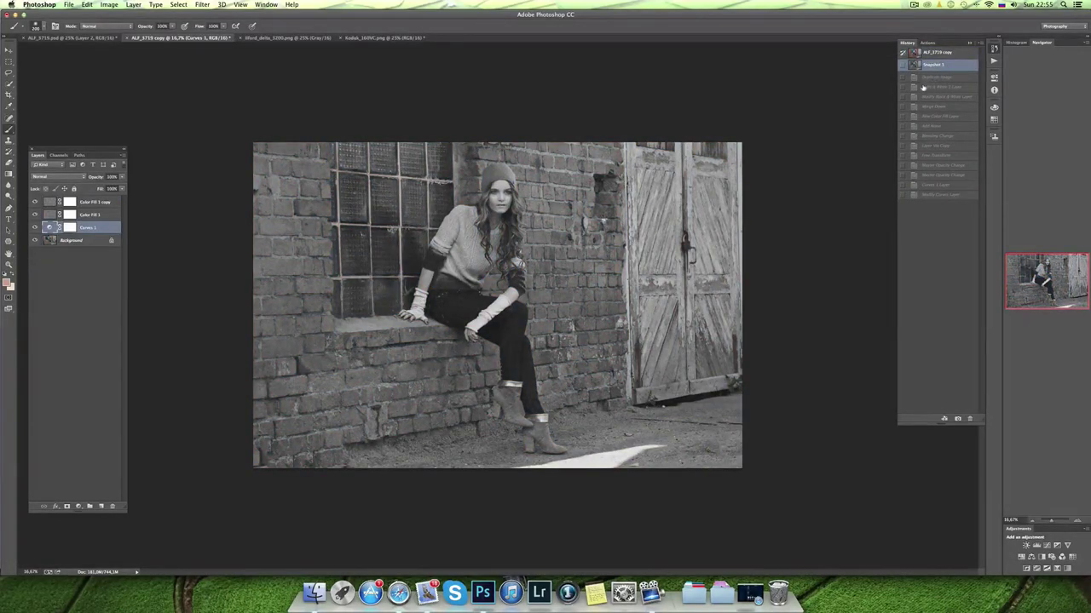
pyautogui.click(946, 53)
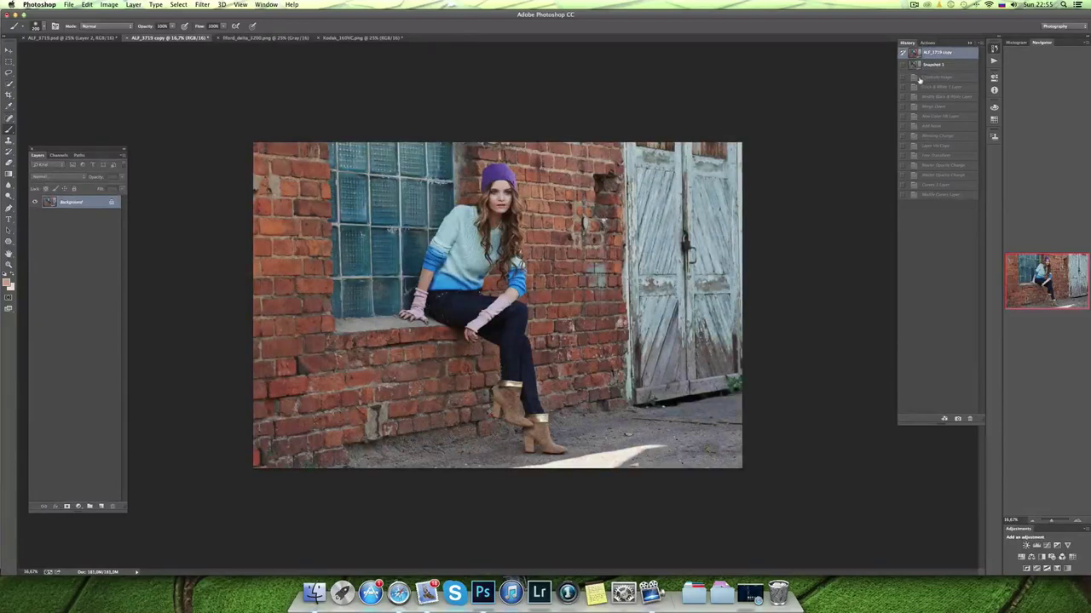